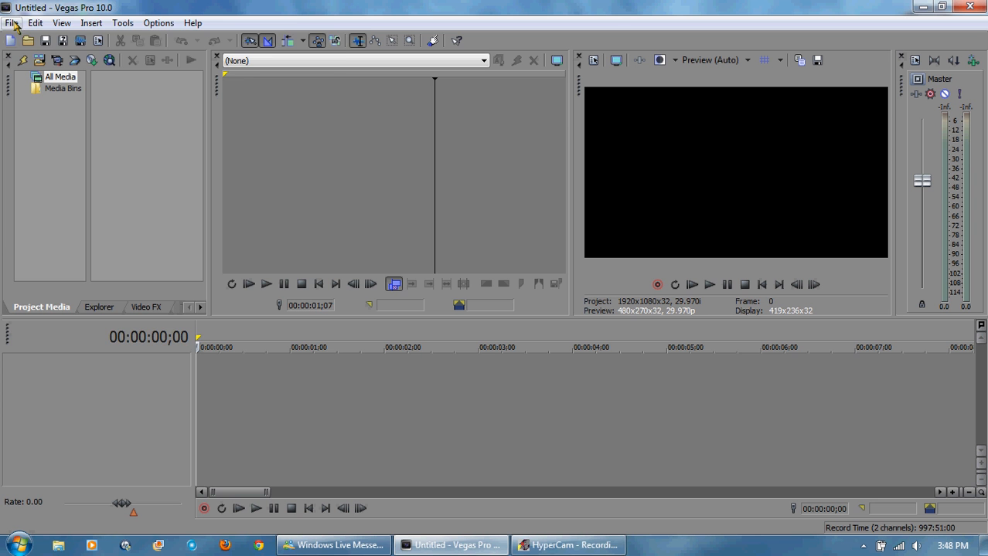
# Step: Import the media file NET Closing Logo (1969).mp4 and place it on the timeline
pyautogui.click(10, 23)
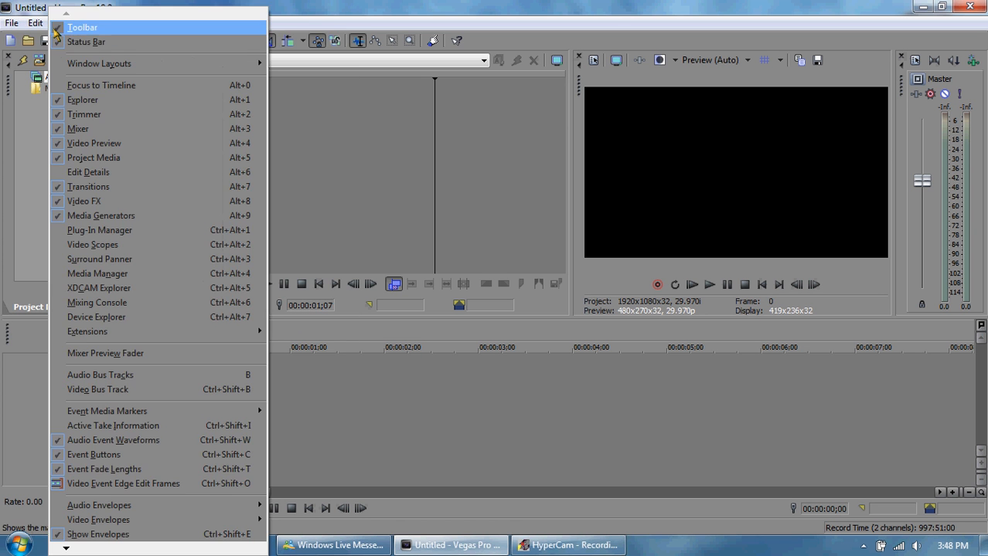
pyautogui.moveTo(254, 168)
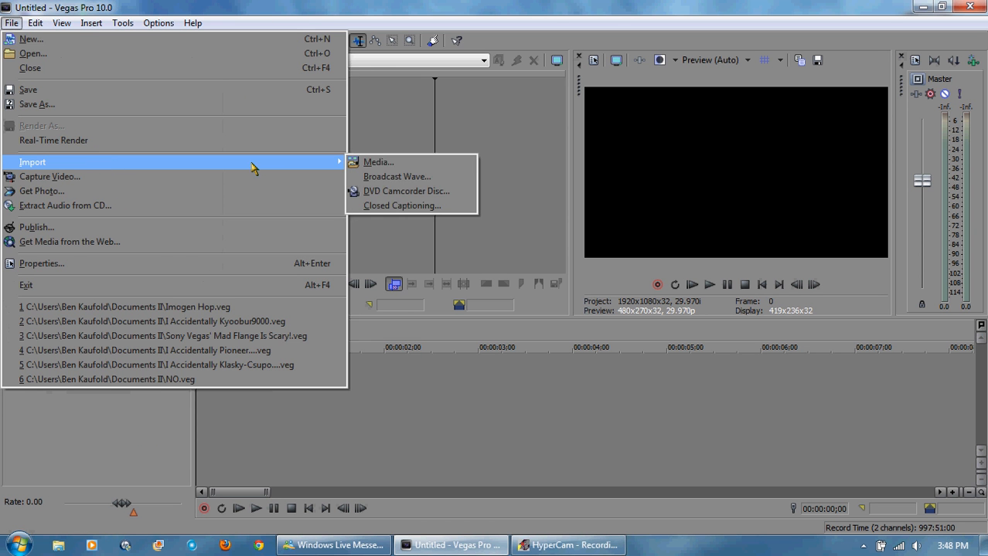
pyautogui.click(361, 163)
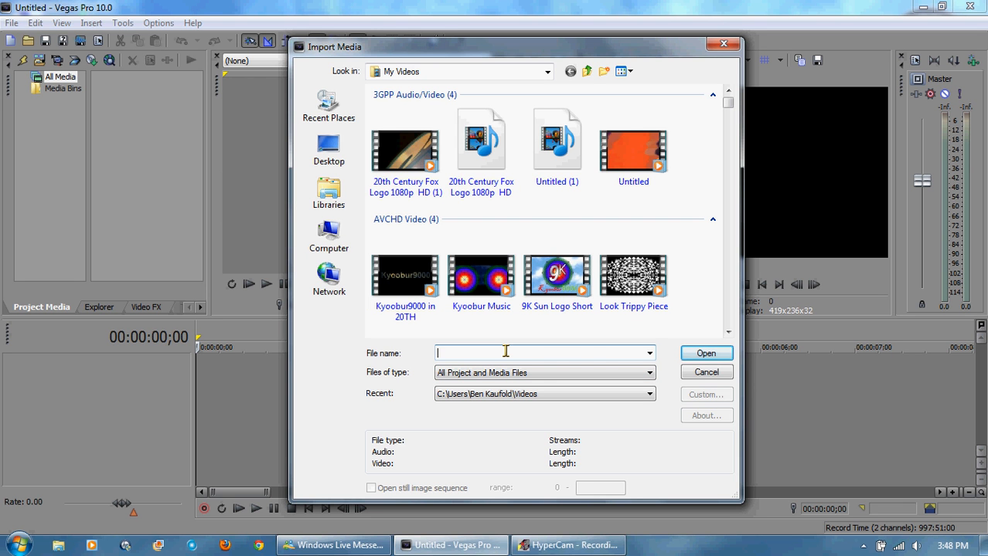
pyautogui.write('NET')
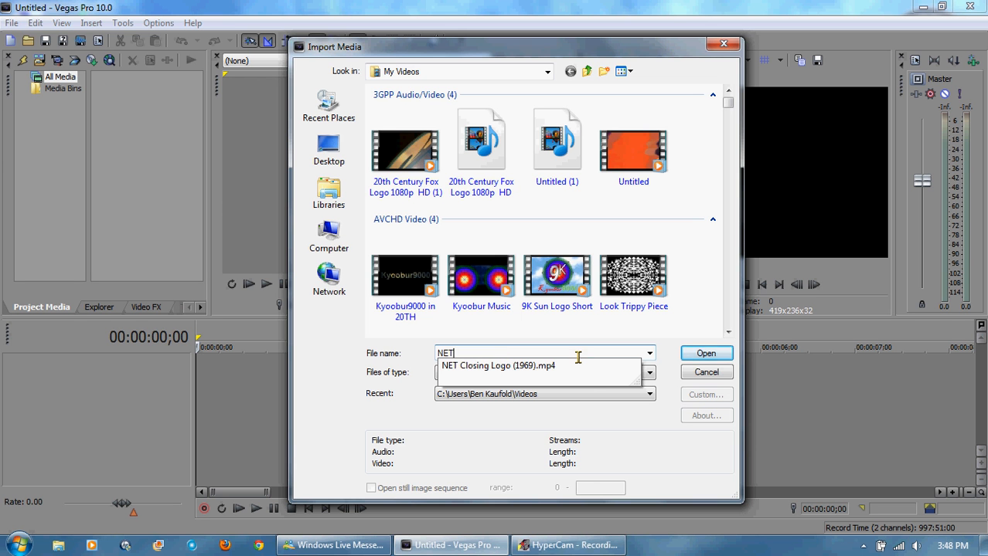
pyautogui.click(591, 368)
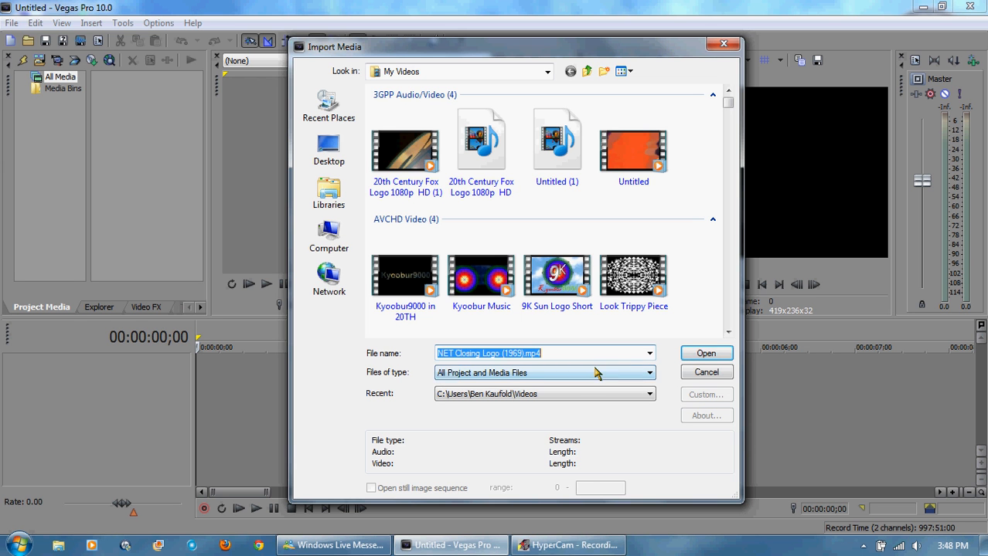
pyautogui.click(708, 357)
pyautogui.moveTo(155, 115); pyautogui.dragTo(202, 430)
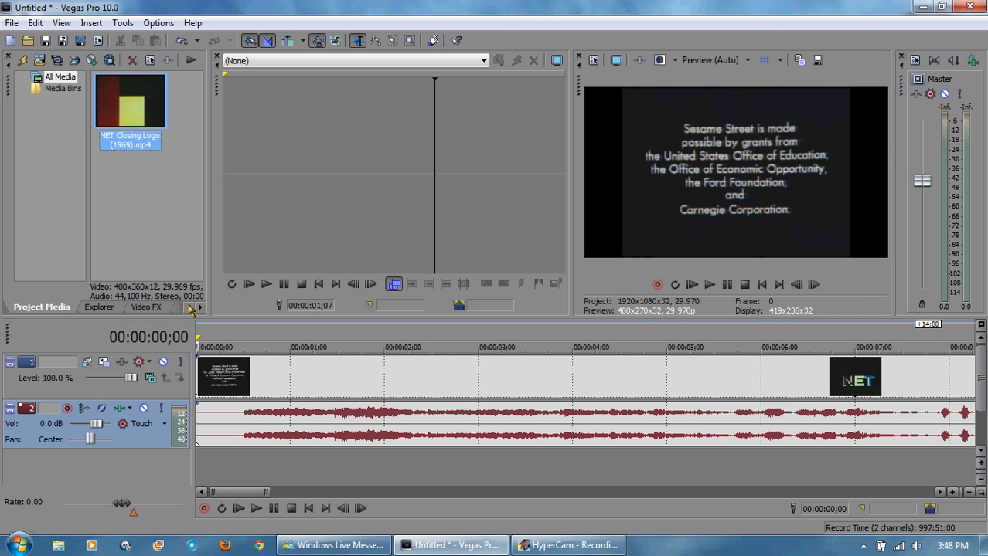
# Step: Apply the 16:9 Widescreen TV aspect ratio pan/crop preset to the video event
pyautogui.rightClick(751, 380)
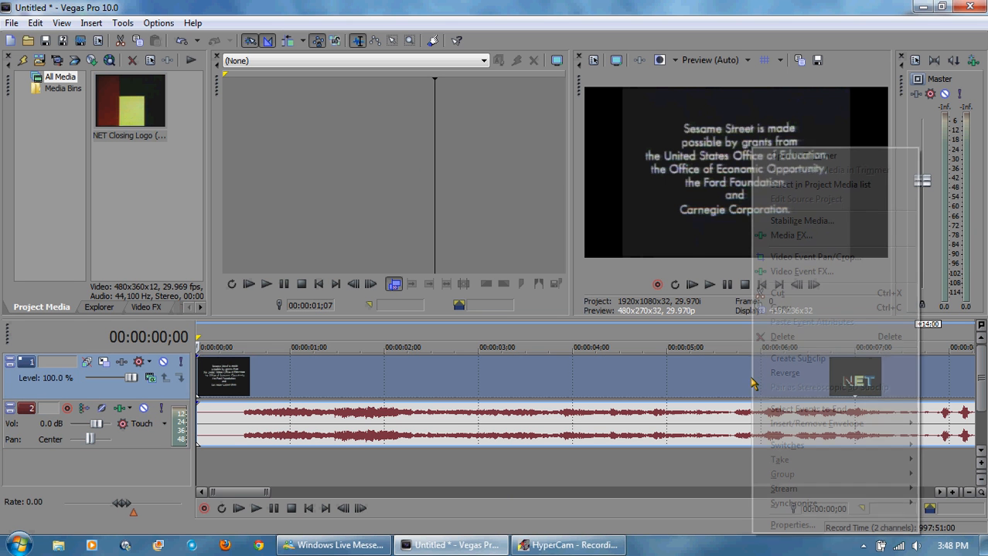
pyautogui.click(786, 256)
pyautogui.click(779, 150)
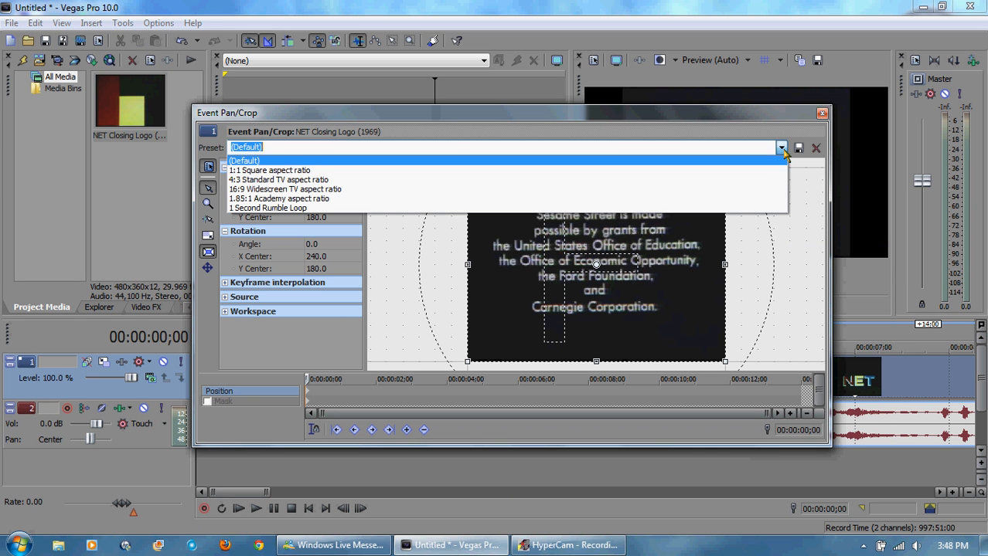
pyautogui.click(710, 190)
pyautogui.click(822, 114)
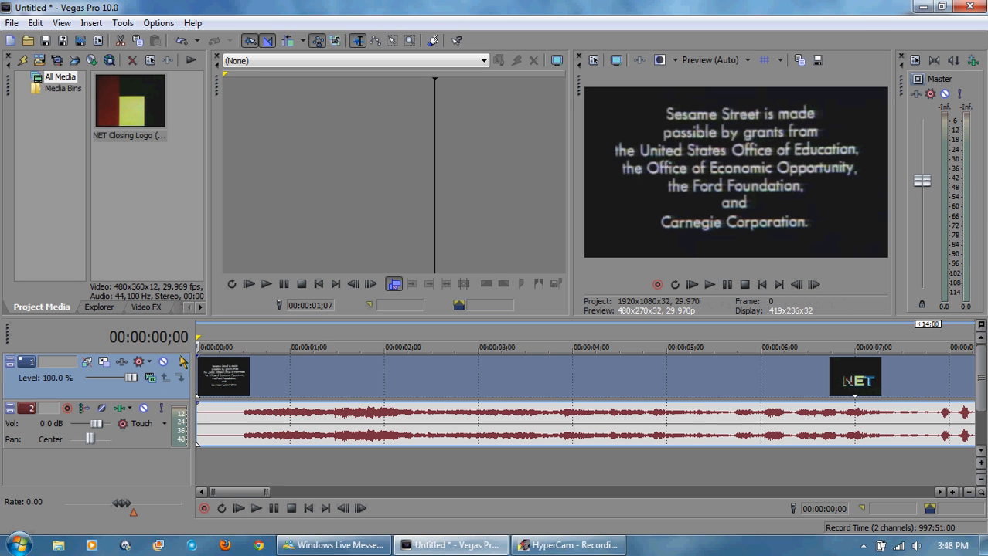
# Step: Split the clip at 00:00:05;26, as the logo's T appears, and delete the part after the split
pyautogui.press('space')
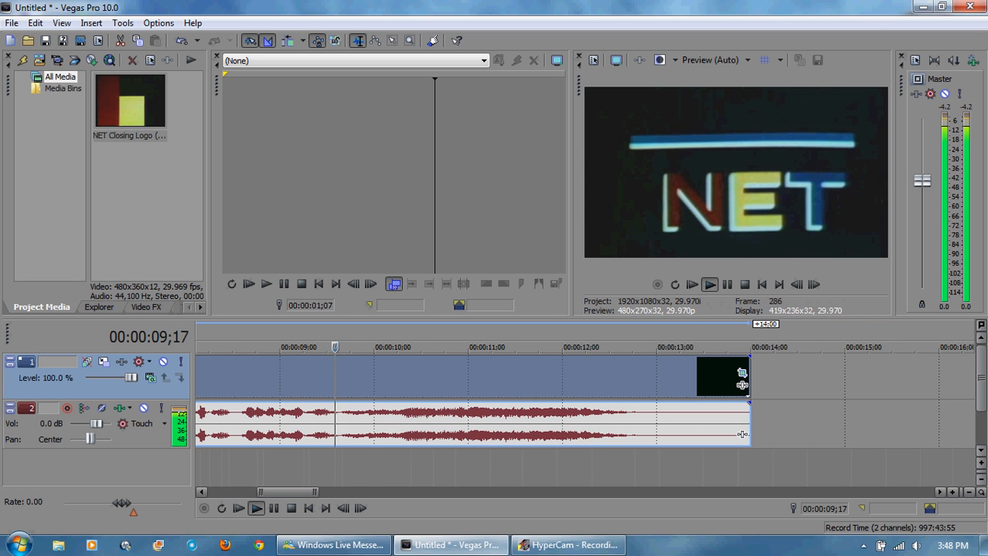
pyautogui.press('Left')
pyautogui.press('Left')
pyautogui.press('Left')
pyautogui.press('Left')
pyautogui.press('Left')
pyautogui.press('Left')
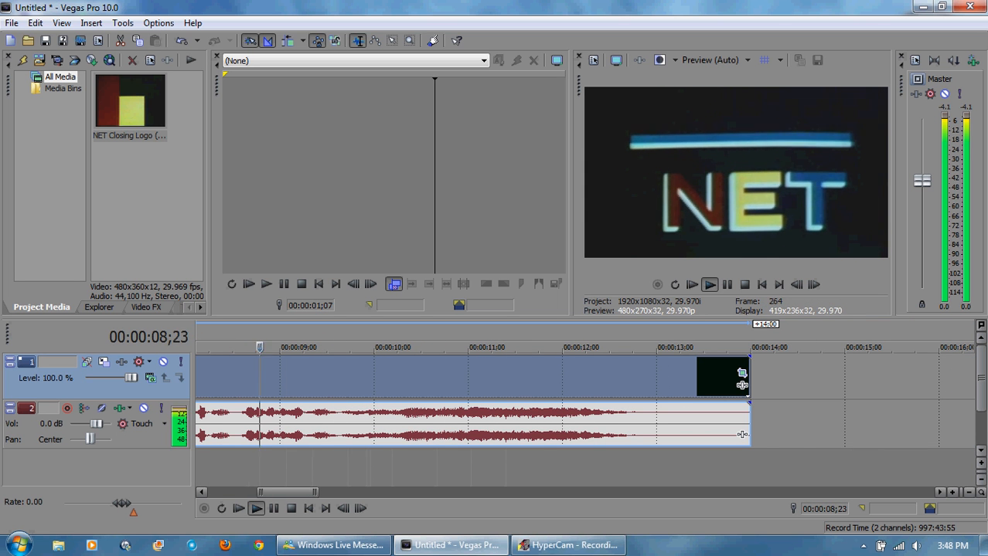
pyautogui.press('Left')
pyautogui.press('Left')
pyautogui.press('Left')
pyautogui.press('Left')
pyautogui.press('Left')
pyautogui.press('Left')
pyautogui.press('Left')
pyautogui.press('Left')
pyautogui.press('Left')
pyautogui.press('Left')
pyautogui.press('Left')
pyautogui.press('Left')
pyautogui.press('Left')
pyautogui.press('Left')
pyautogui.press('Left')
pyautogui.press('Left')
pyautogui.press('Left')
pyautogui.press('Left')
pyautogui.press('Left')
pyautogui.press('Left')
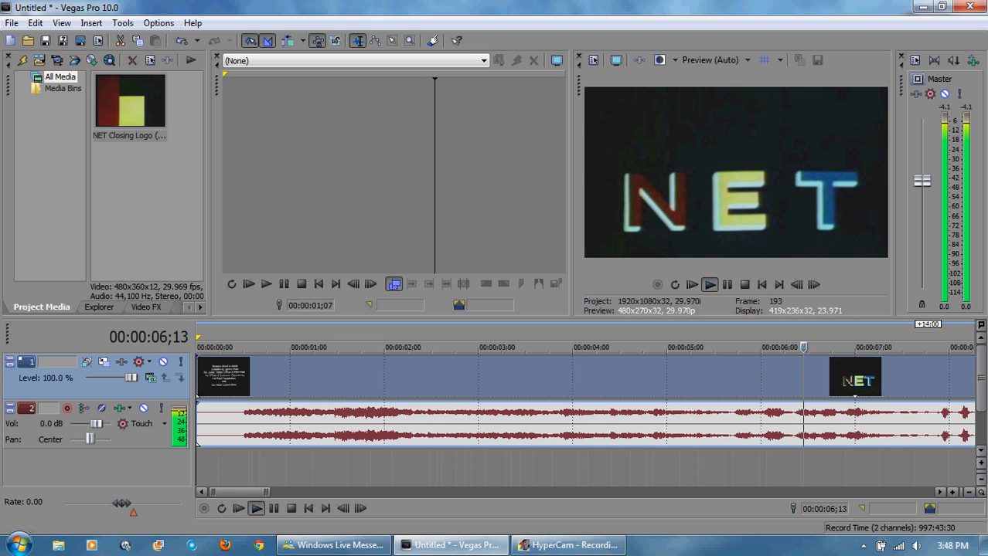
pyautogui.press('Return')
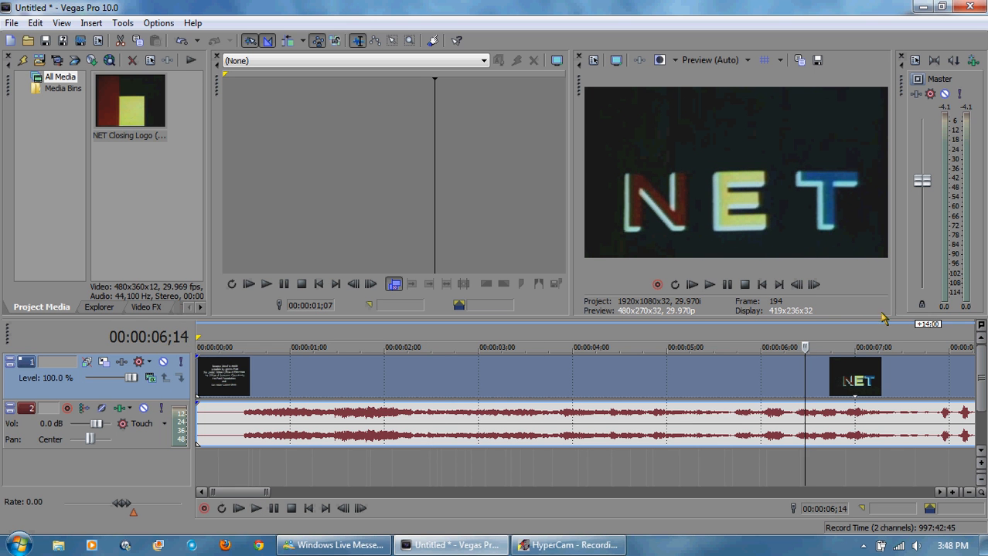
pyautogui.click(796, 285)
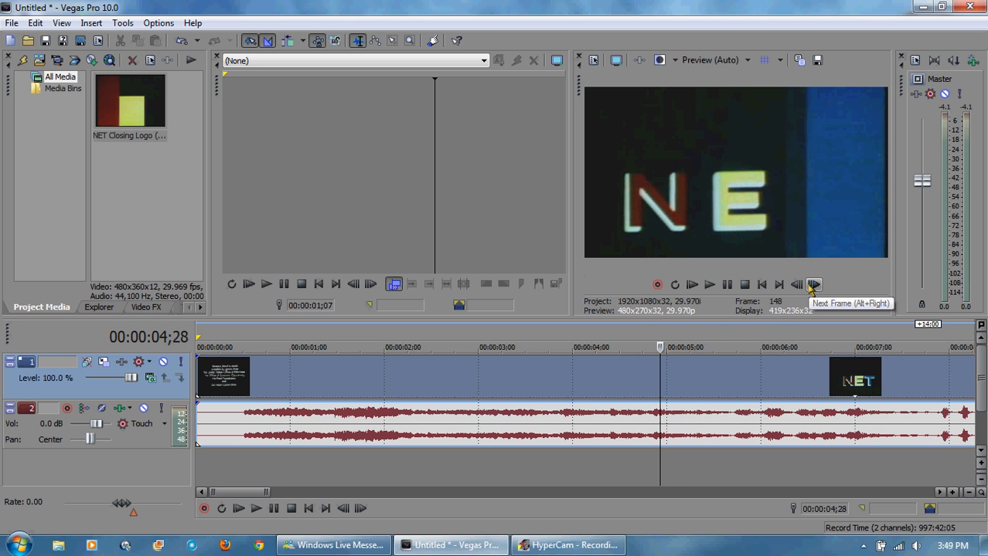
pyautogui.click(813, 285)
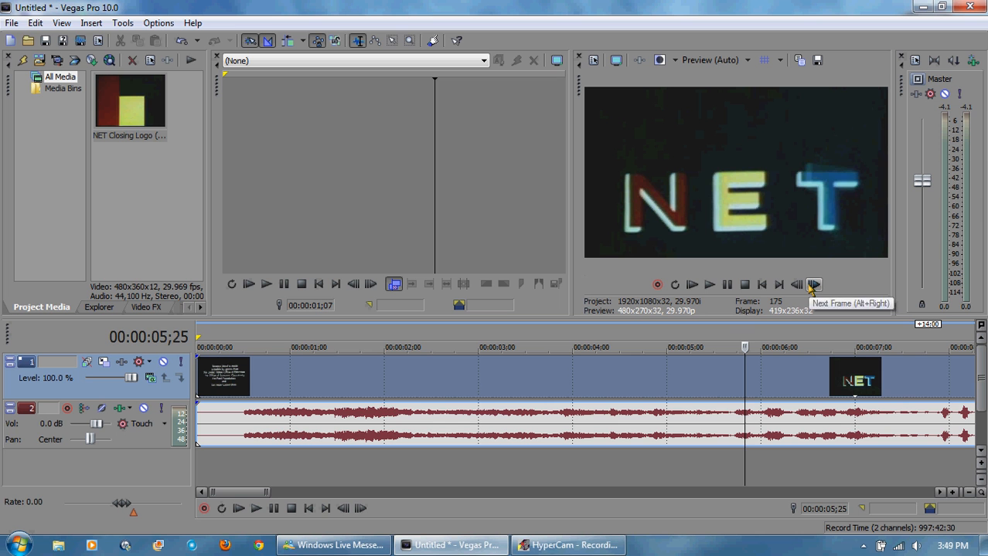
pyautogui.click(813, 285)
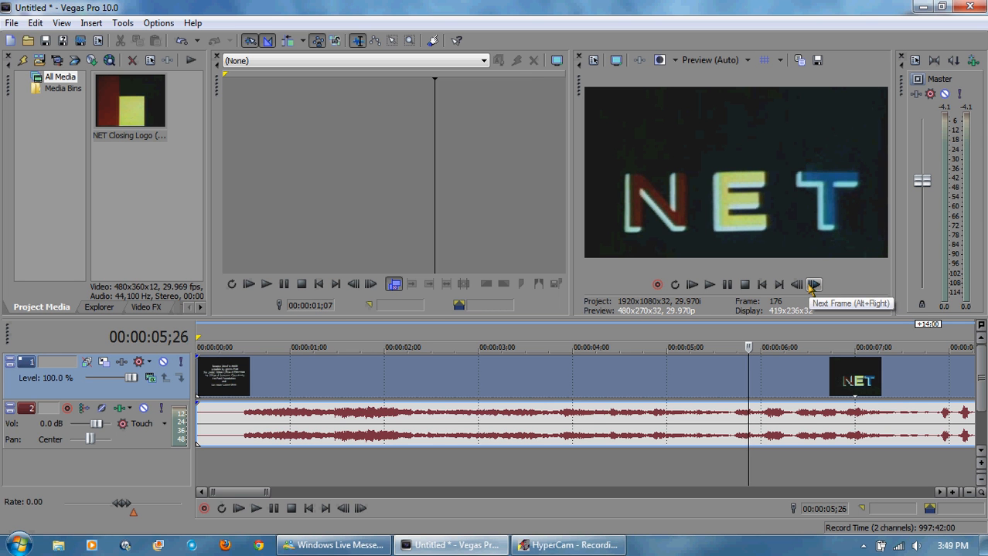
pyautogui.click(813, 285)
pyautogui.click(796, 285)
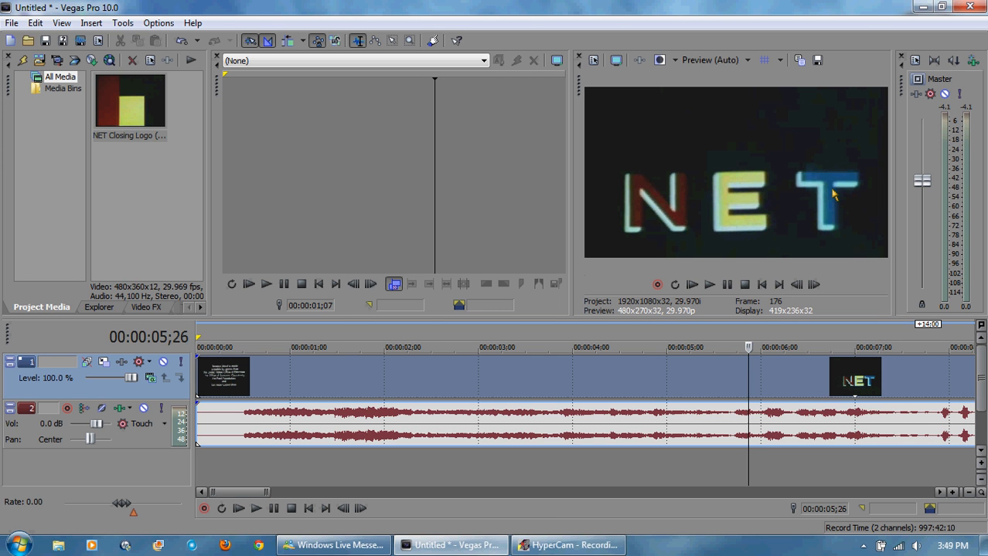
pyautogui.press('s')
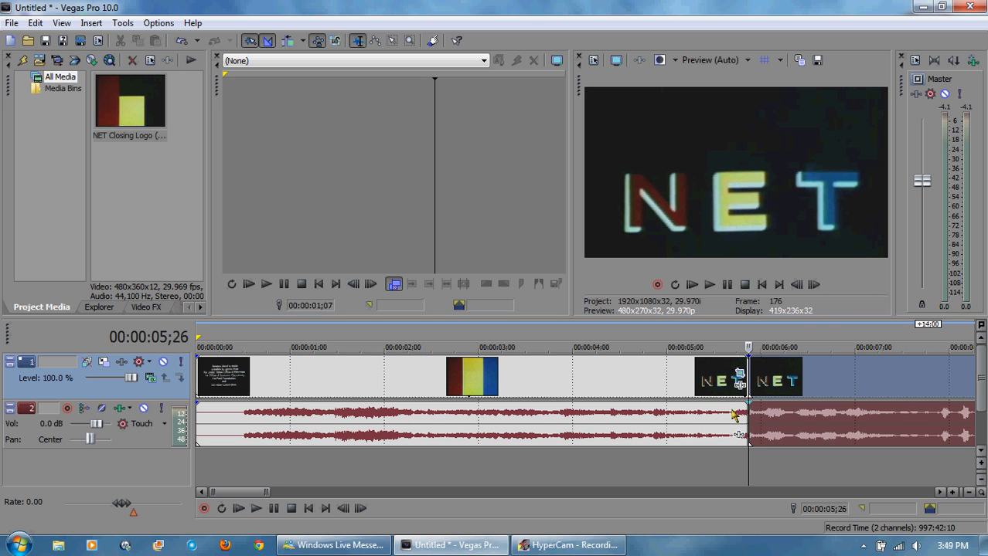
pyautogui.rightClick(810, 384)
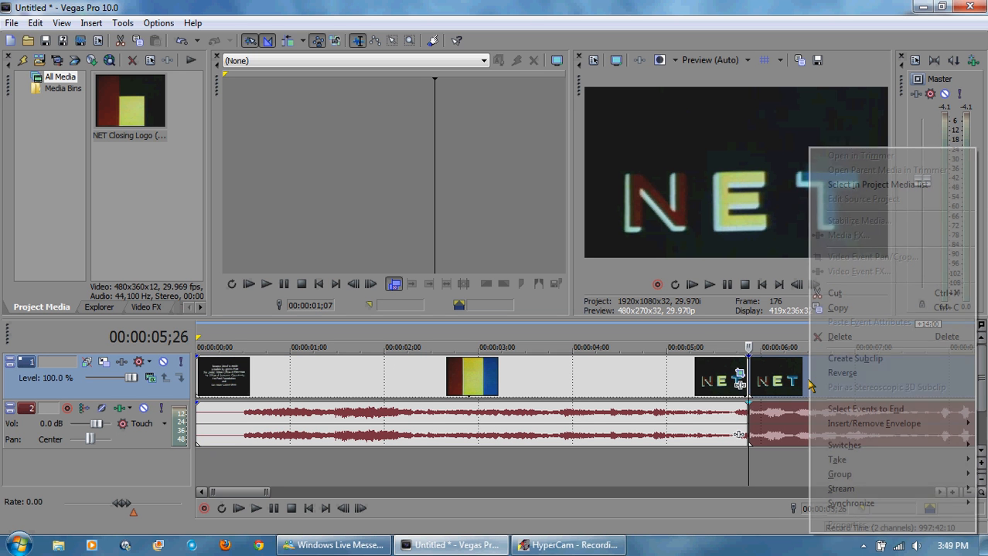
pyautogui.click(824, 339)
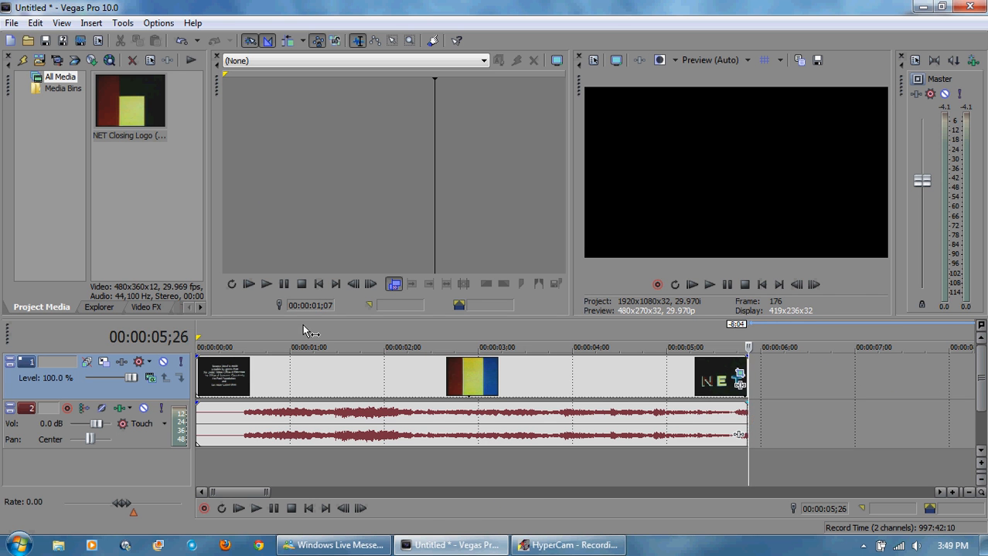
# Step: Duplicate the trimmed clip by pasting a copy after it, and reverse the pasted copy
pyautogui.rightClick(379, 371)
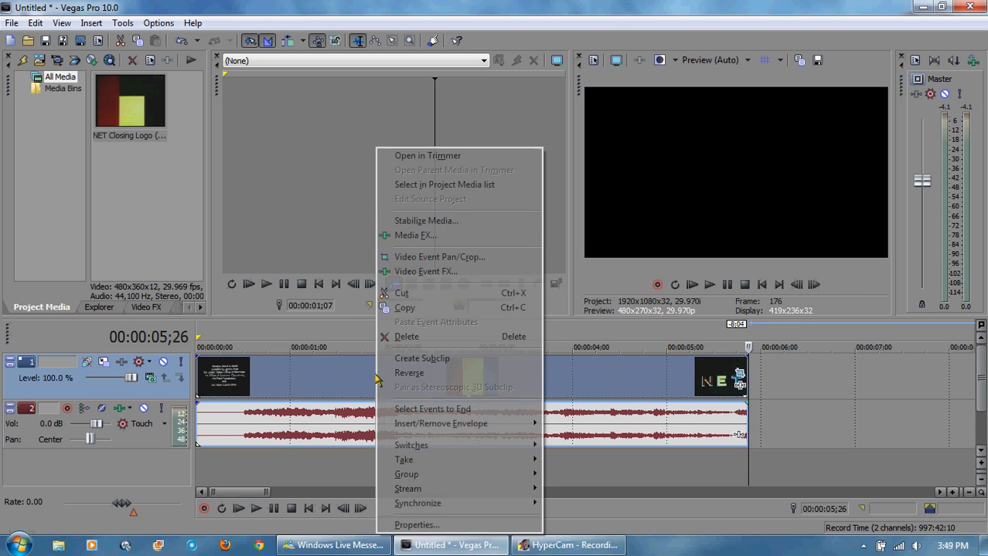
pyautogui.click(400, 308)
pyautogui.hotkey('ctrl', 'v')
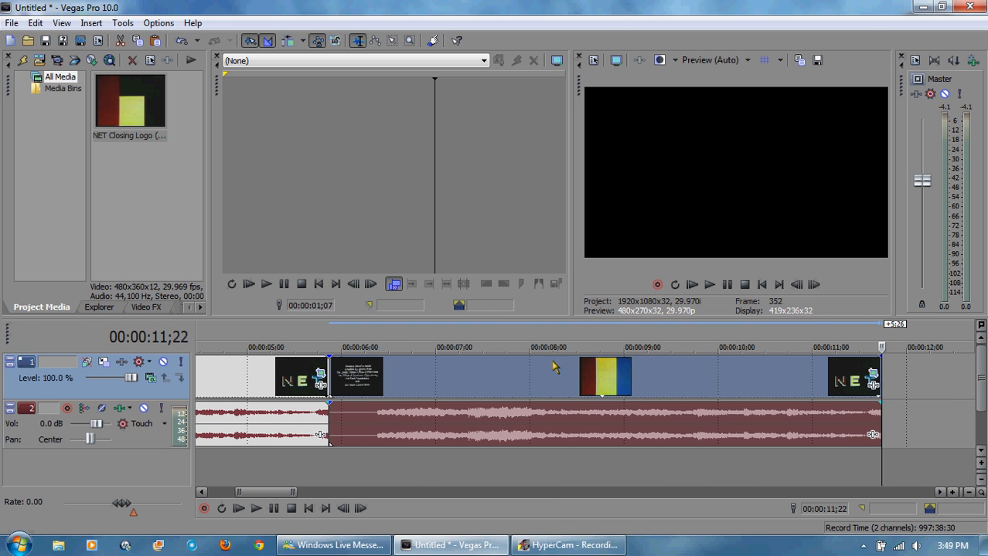
pyautogui.rightClick(578, 378)
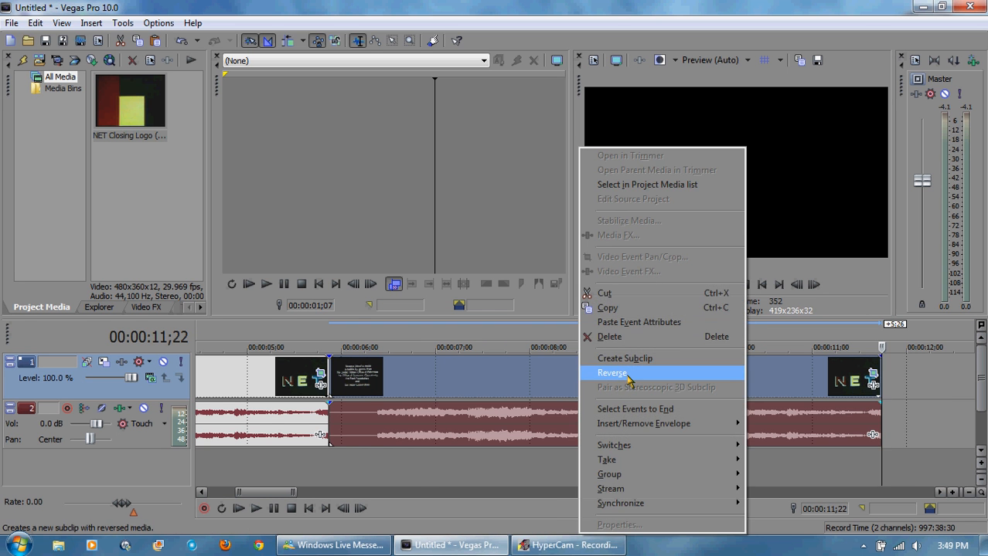
pyautogui.click(628, 377)
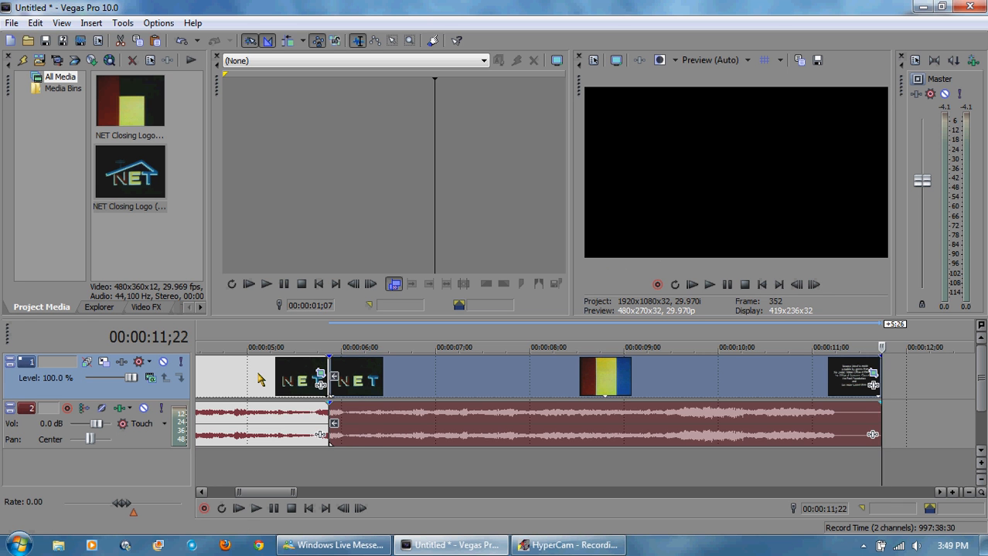
# Step: Mirror the reversed copy horizontally by setting its pan/crop width to -480
pyautogui.click(576, 331)
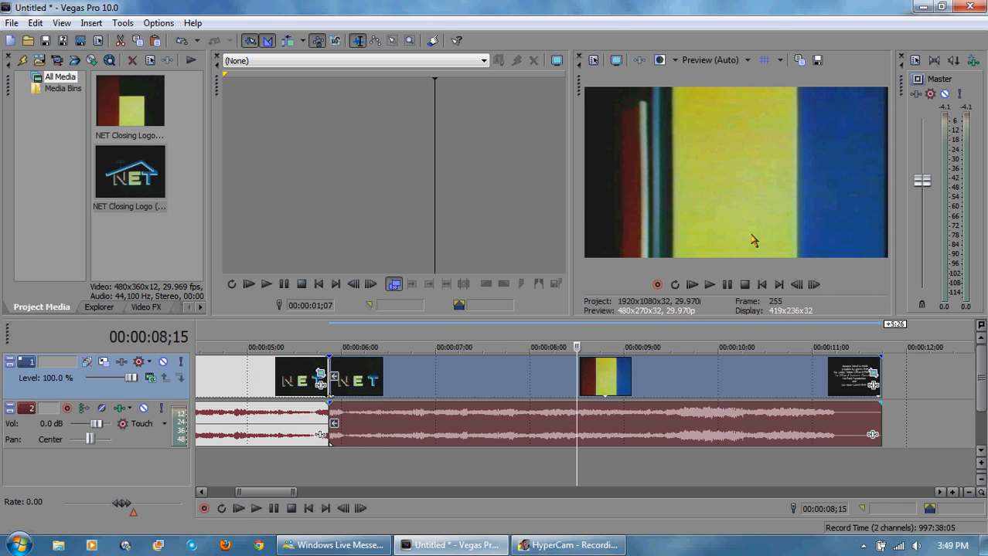
pyautogui.click(761, 285)
pyautogui.click(708, 284)
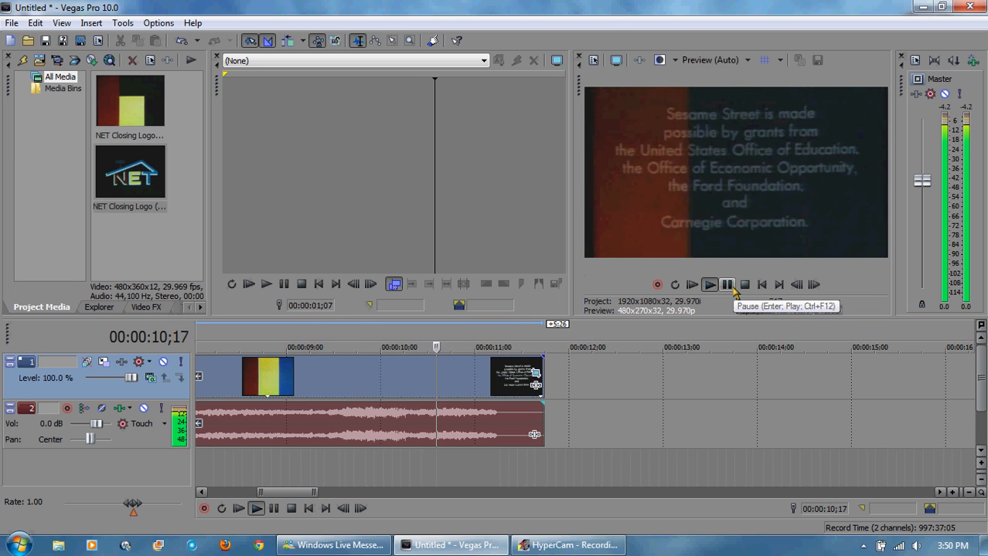
pyautogui.click(733, 289)
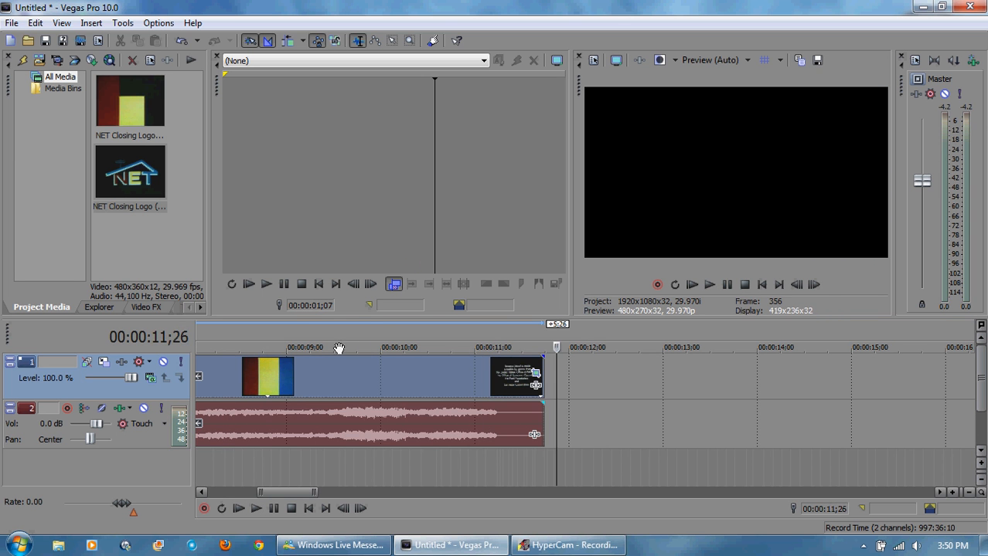
pyautogui.click(377, 331)
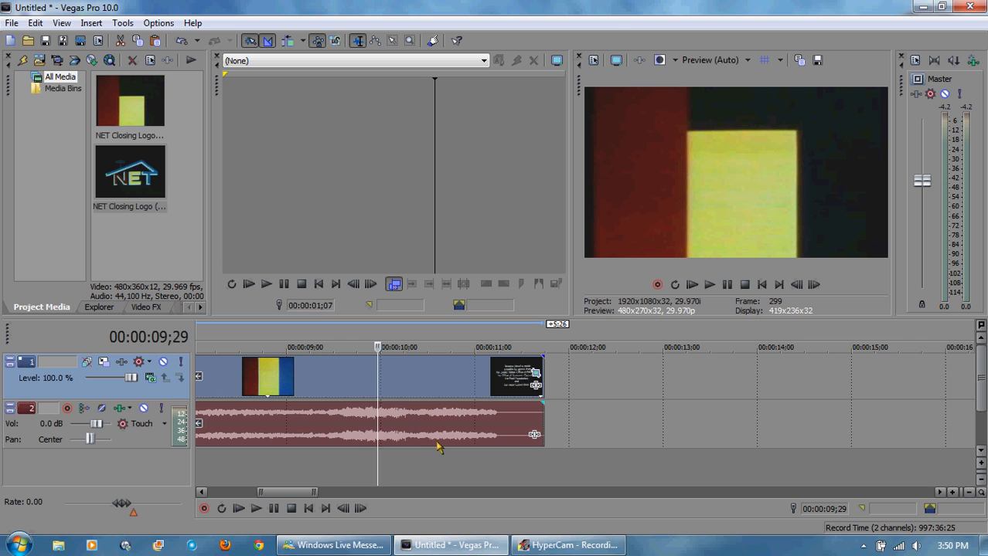
pyautogui.click(535, 374)
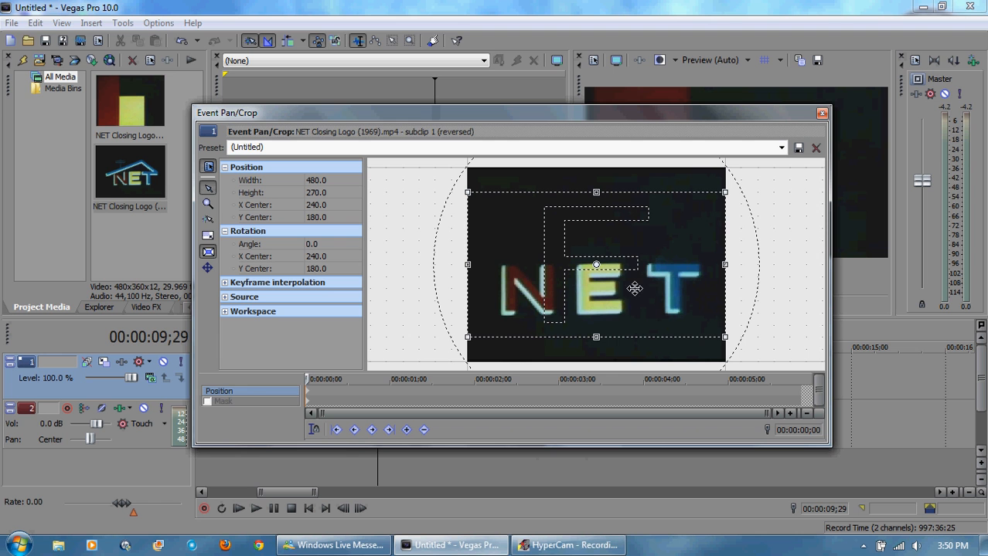
pyautogui.doubleClick(322, 180)
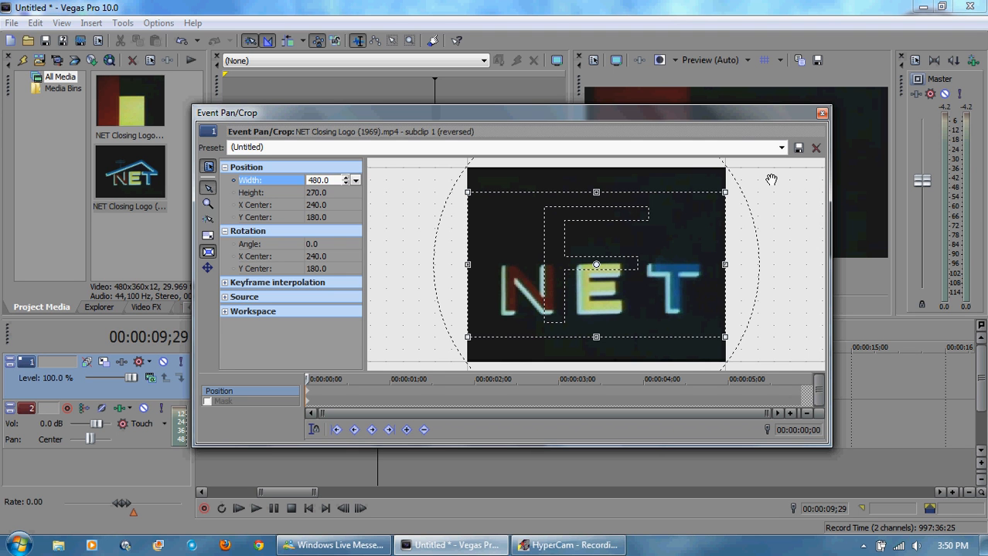
pyautogui.press('Return')
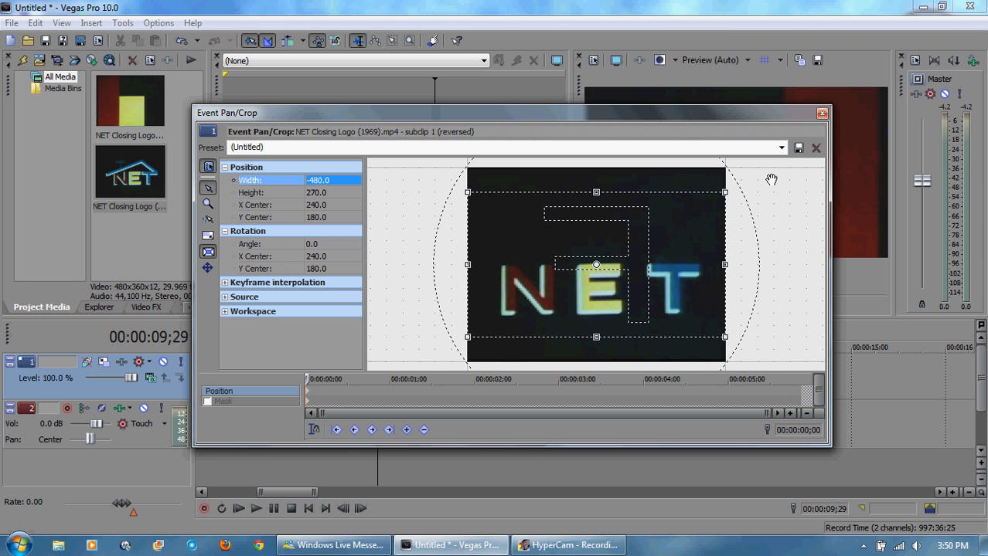
pyautogui.click(822, 114)
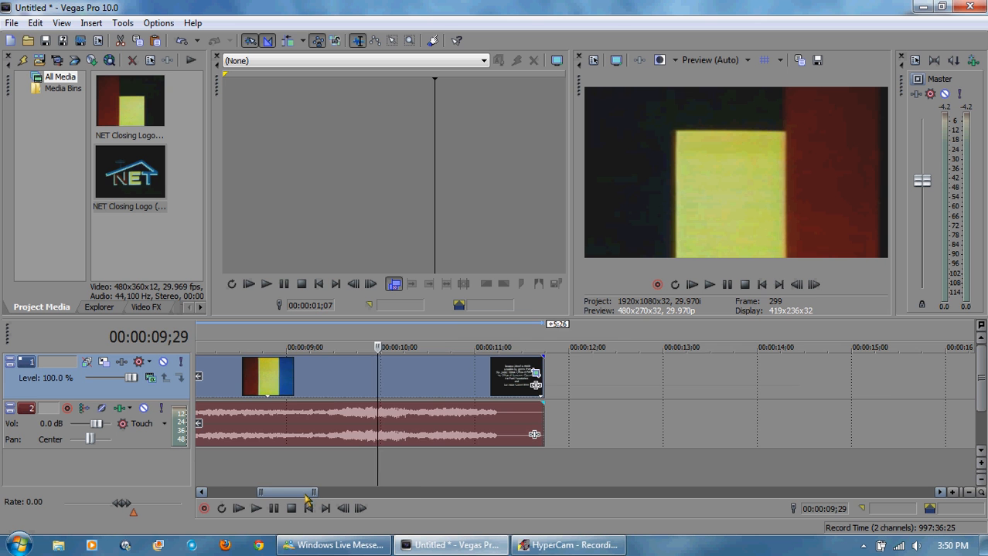
# Step: Play back the join between the original and the reversed, mirrored clip
pyautogui.moveTo(305, 494); pyautogui.dragTo(282, 495)
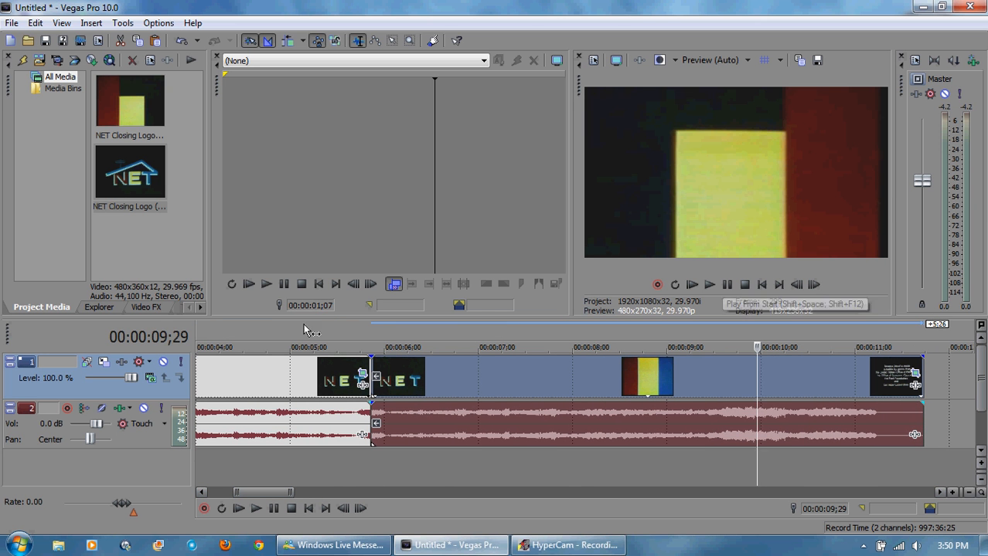
pyautogui.click(371, 332)
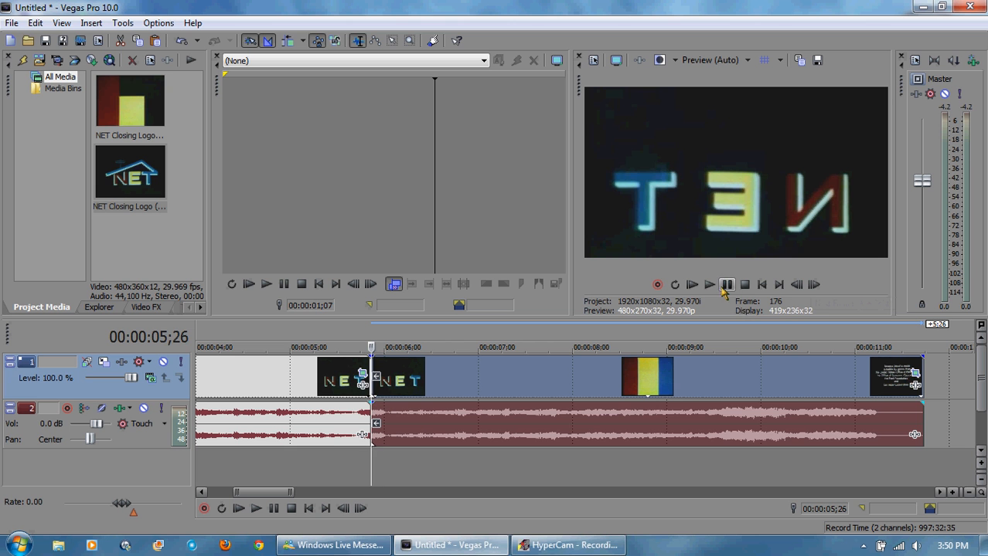
pyautogui.click(332, 333)
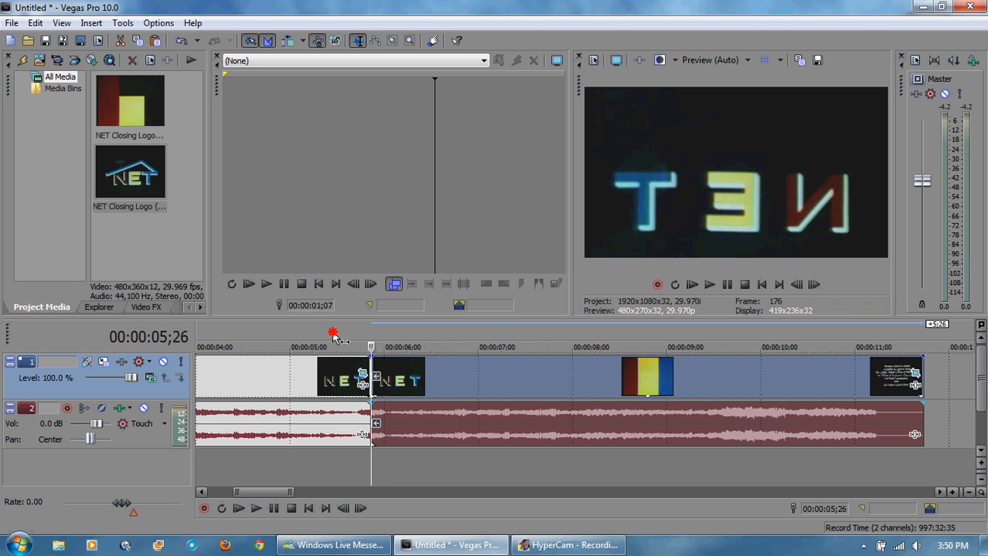
# Step: Replay the section around the join from about 00:00:04;29 and stop playback
pyautogui.click(286, 337)
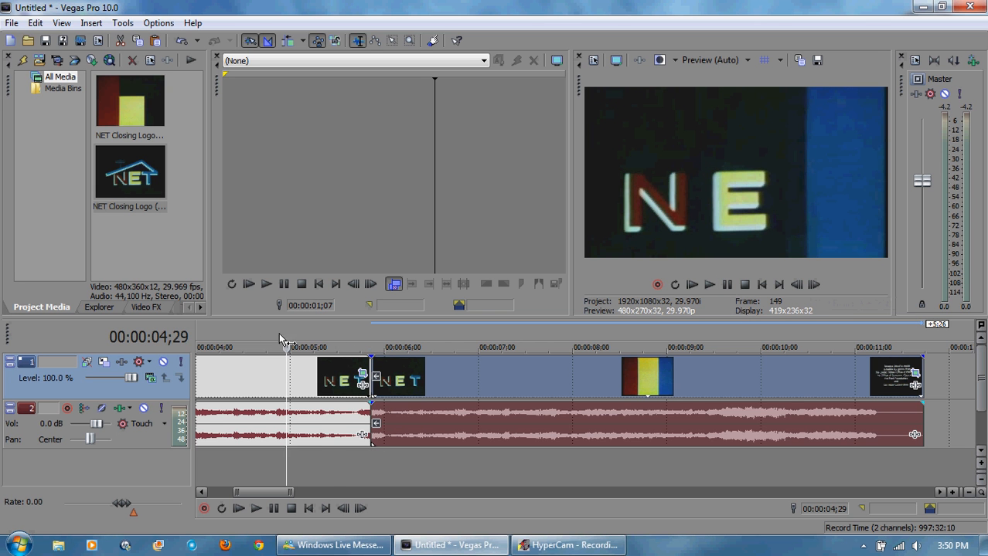
pyautogui.click(709, 285)
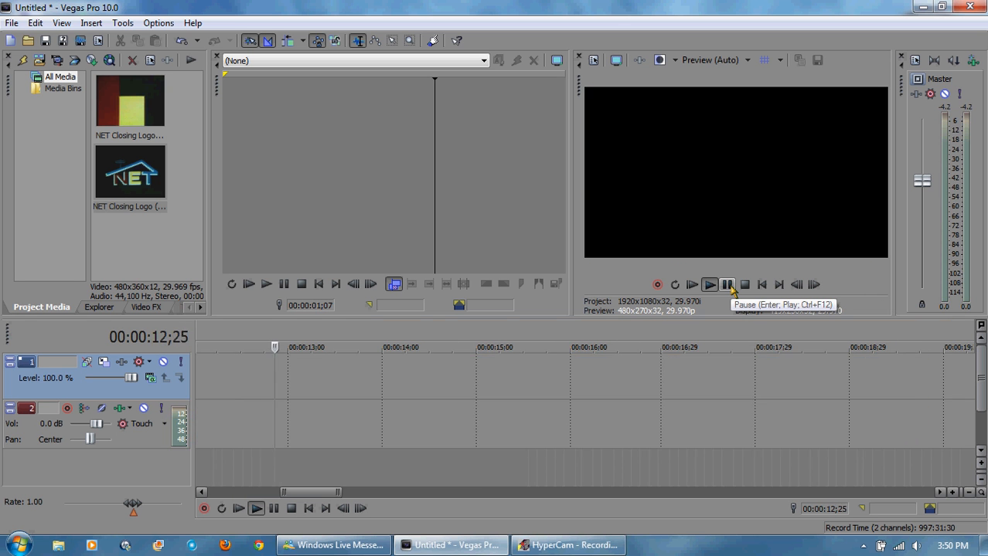
pyautogui.click(727, 284)
pyautogui.moveTo(322, 493); pyautogui.dragTo(298, 498)
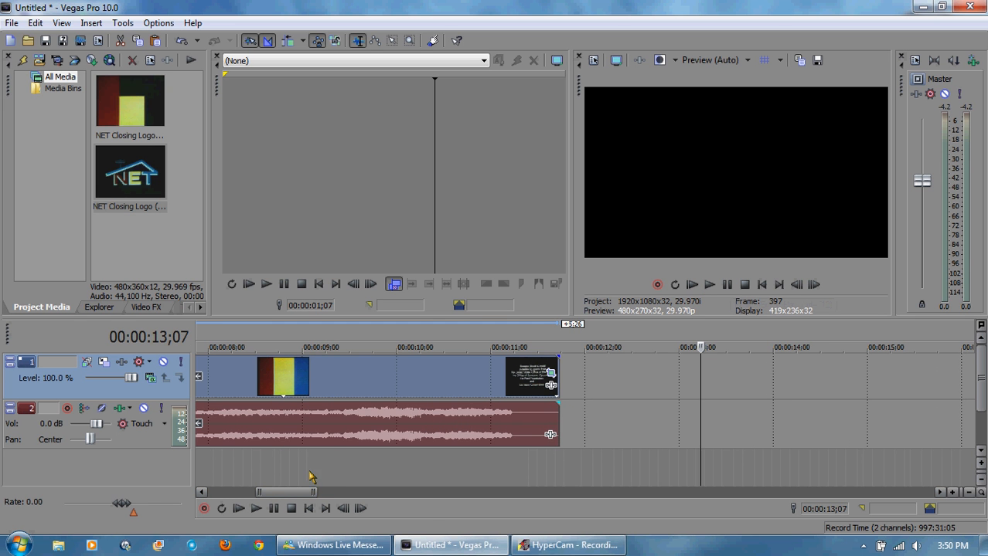
# Step: Paste another copy of the trimmed original clip at the end of the reversed clip, at 00:00:11;22
pyautogui.click(562, 336)
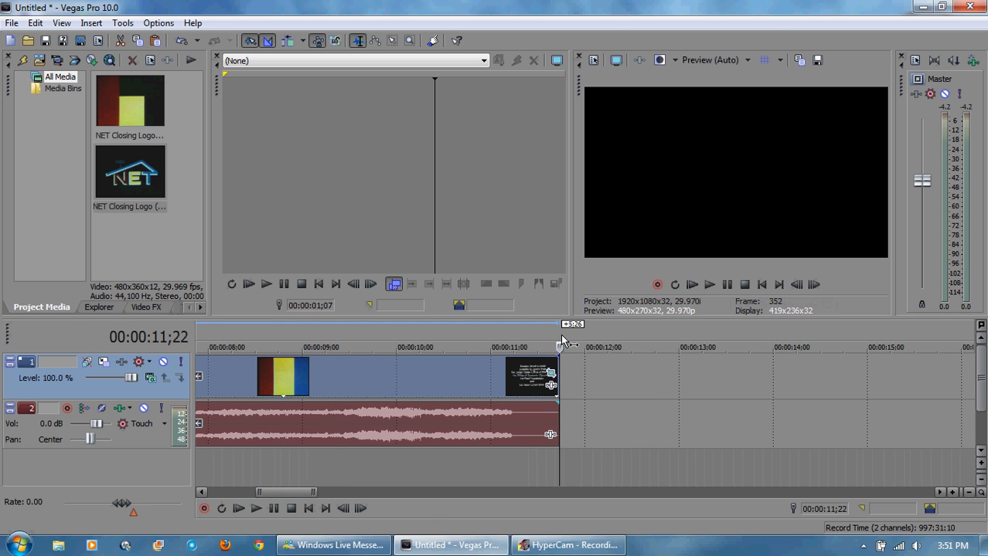
pyautogui.hotkey('ctrl', 'v')
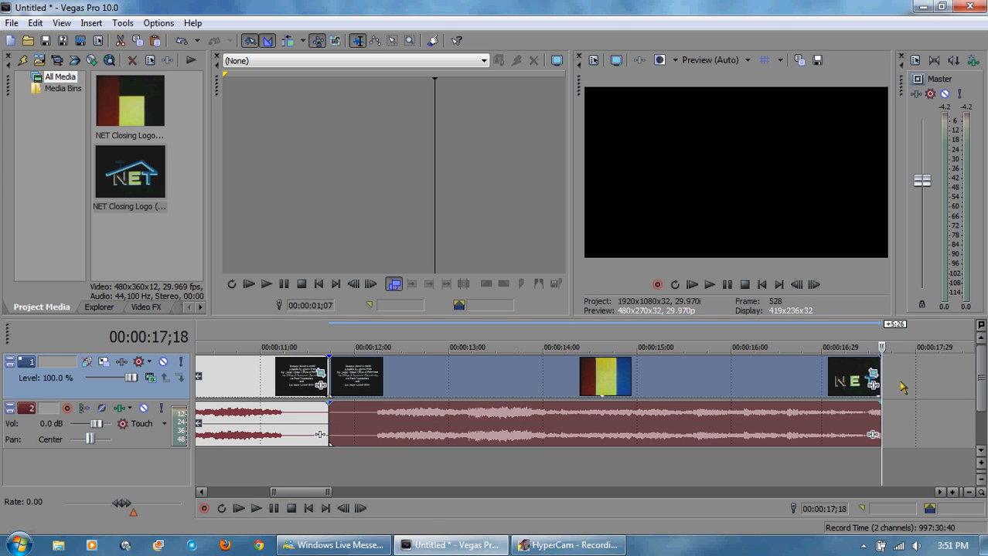
# Step: Extend the pasted clip's end to about 00:00:22;29 so it reaches the full NET logo, and preview the end
pyautogui.moveTo(875, 384); pyautogui.dragTo(763, 380)
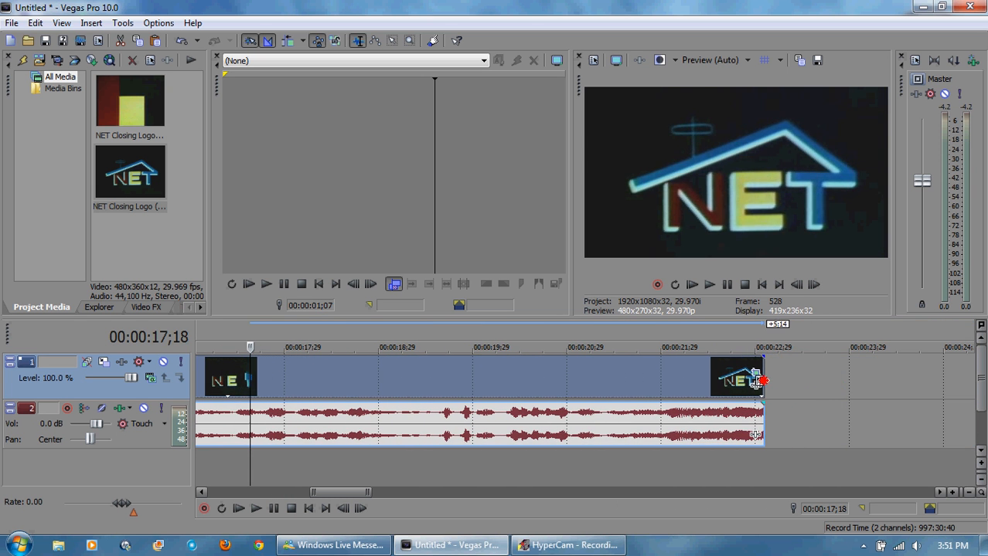
pyautogui.click(752, 340)
pyautogui.click(709, 285)
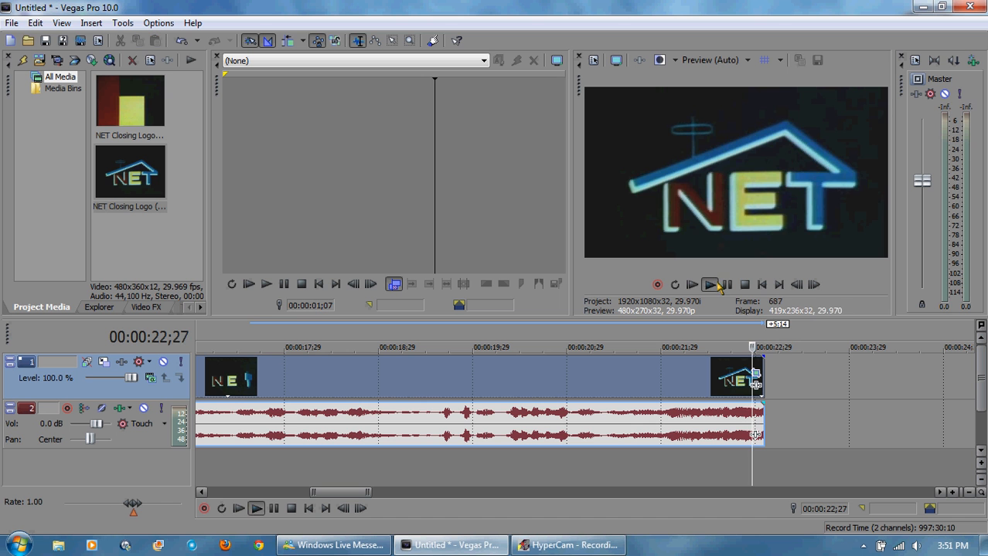
# Step: Trim the pasted clip down to a short segment showing the full NET logo starting at 00:00:11;22
pyautogui.moveTo(340, 492); pyautogui.dragTo(297, 499)
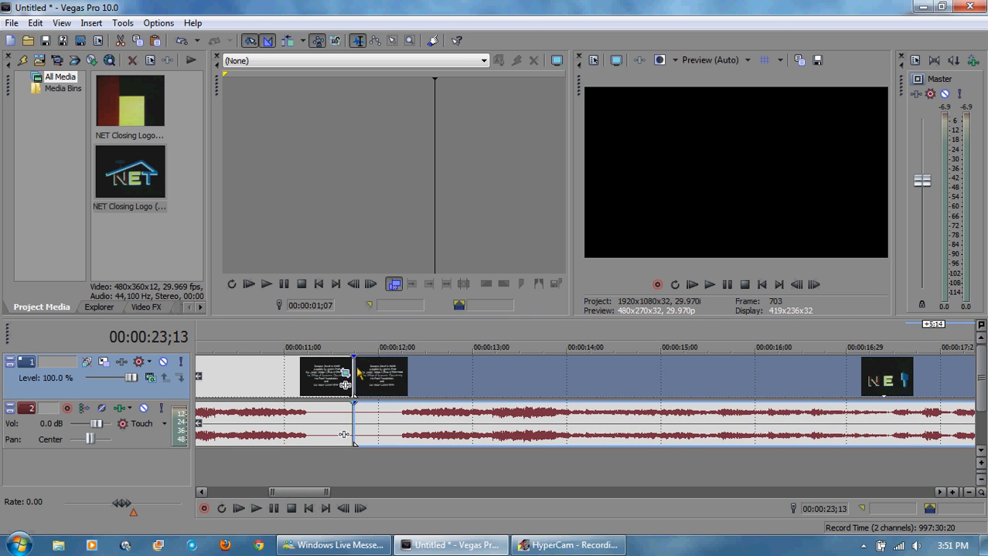
pyautogui.moveTo(357, 368)
pyautogui.mouseDown()
pyautogui.moveTo(980, 376)
pyautogui.moveTo(690, 363)
pyautogui.moveTo(716, 361)
pyautogui.moveTo(741, 366)
pyautogui.moveTo(194, 405)
pyautogui.moveTo(361, 396)
pyautogui.moveTo(350, 383)
pyautogui.mouseUp()
pyautogui.moveTo(336, 390); pyautogui.dragTo(325, 390)
pyautogui.click(323, 337)
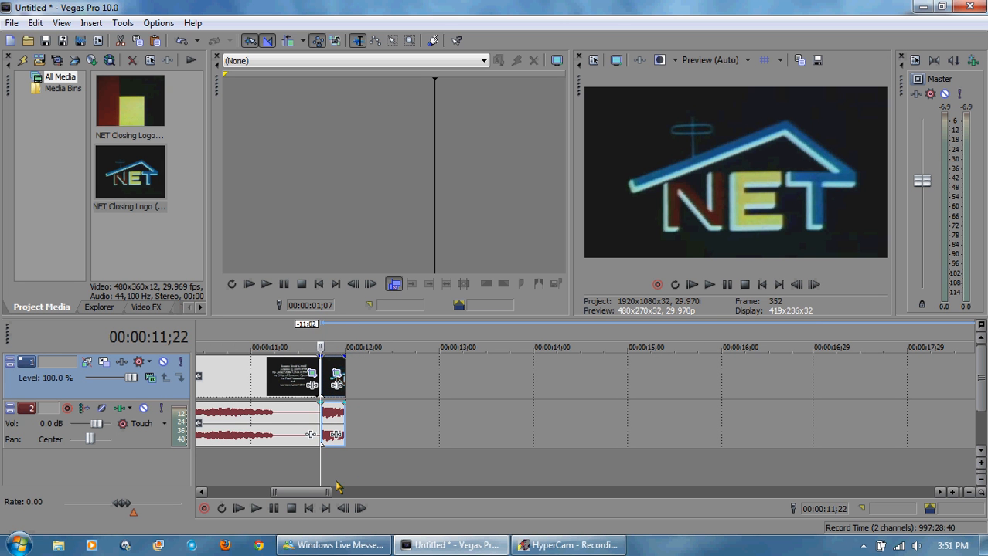
# Step: Zoom in, step through the short logo clip frame by frame, and trim its end to about 00:00:11;25
pyautogui.moveTo(328, 492); pyautogui.dragTo(277, 493)
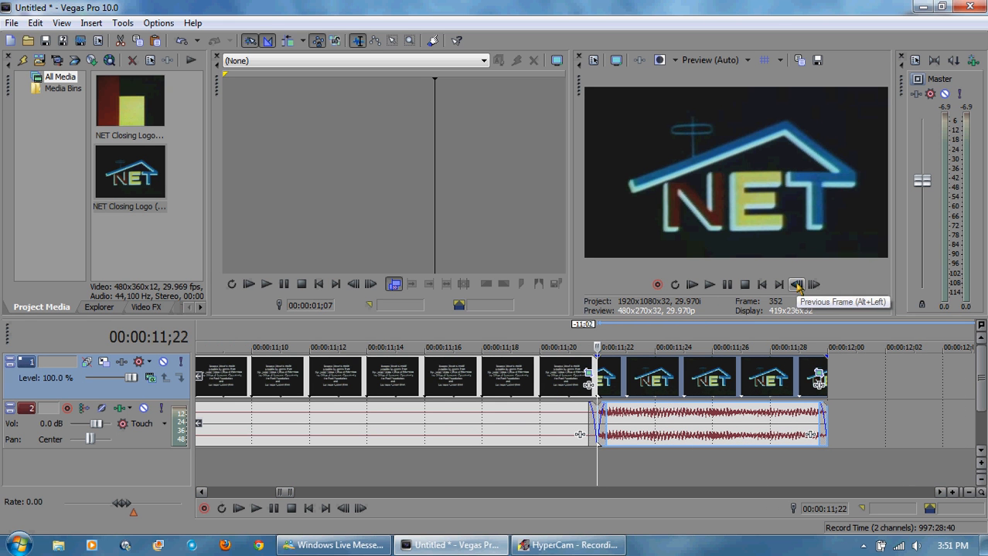
pyautogui.click(814, 285)
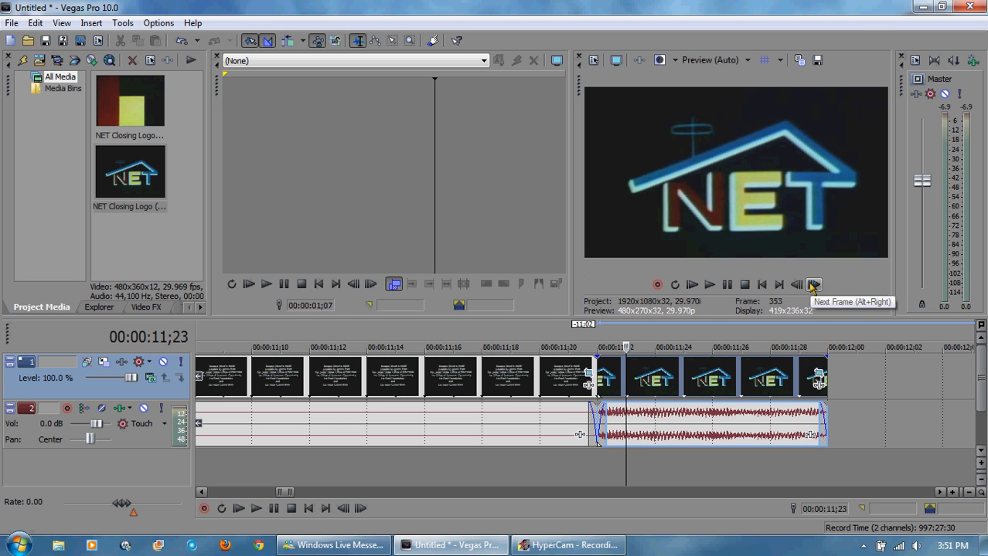
pyautogui.click(814, 285)
pyautogui.click(814, 285)
pyautogui.click(798, 286)
pyautogui.click(798, 286)
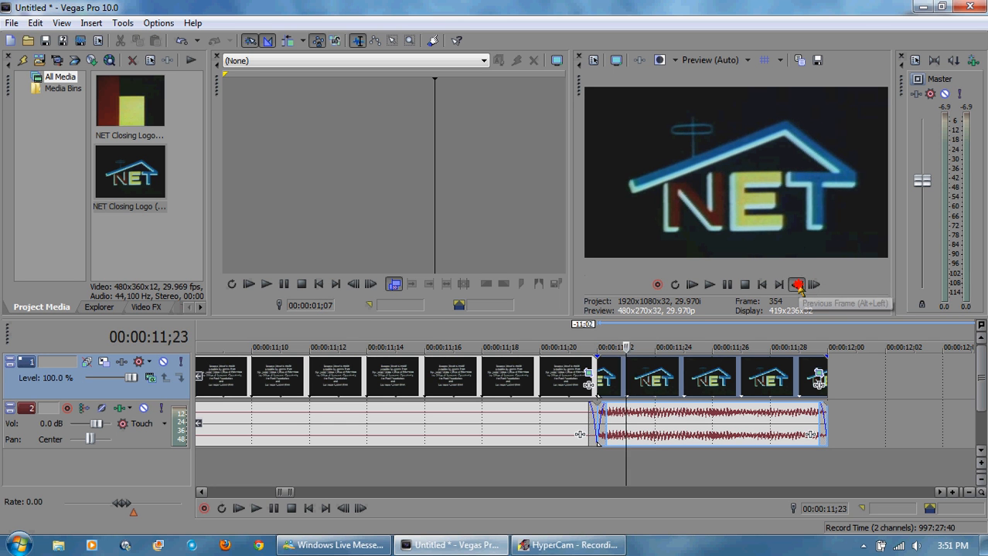
pyautogui.click(798, 285)
pyautogui.click(810, 286)
pyautogui.click(809, 286)
pyautogui.click(810, 285)
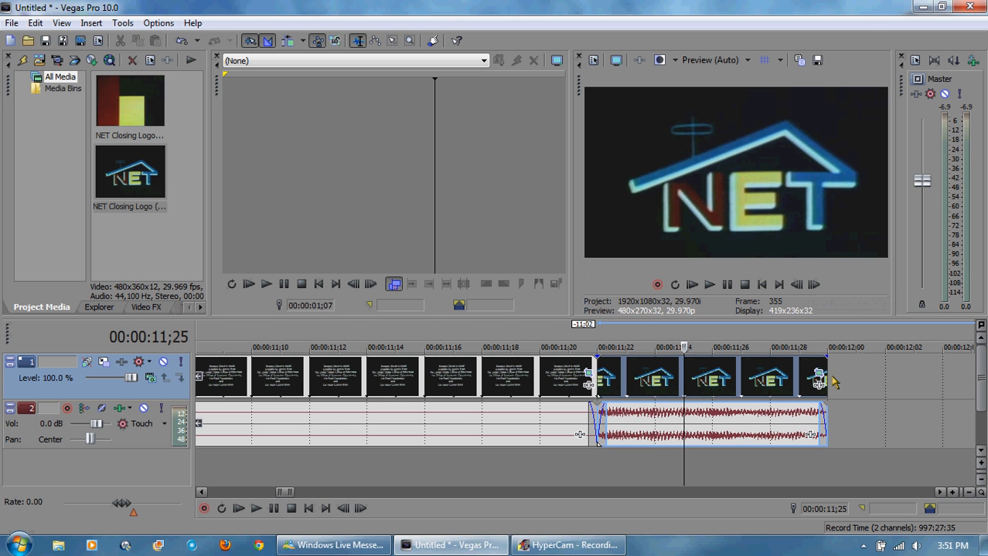
pyautogui.moveTo(827, 376); pyautogui.dragTo(672, 375)
# Step: Play back the short logo clip from 00:00:11;22
pyautogui.click(654, 344)
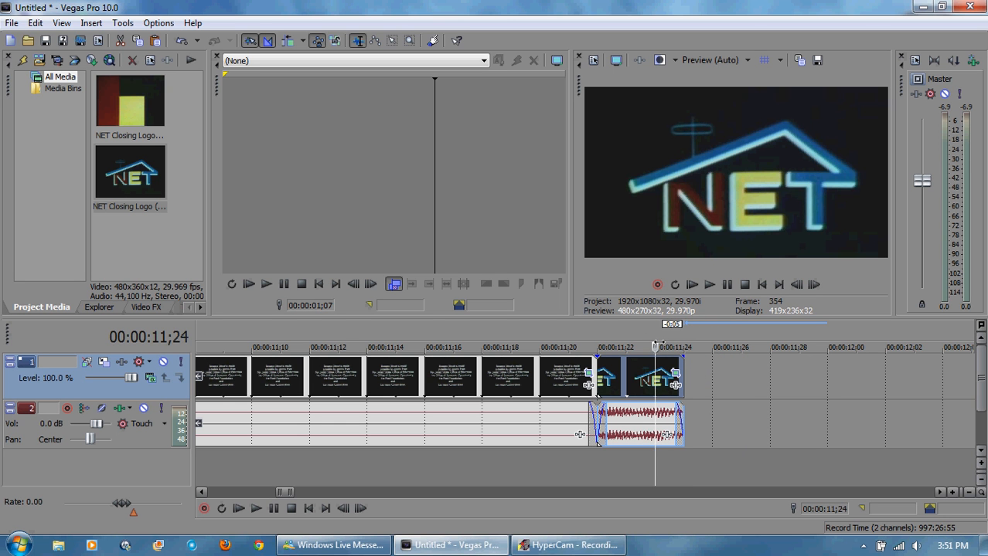
pyautogui.click(597, 344)
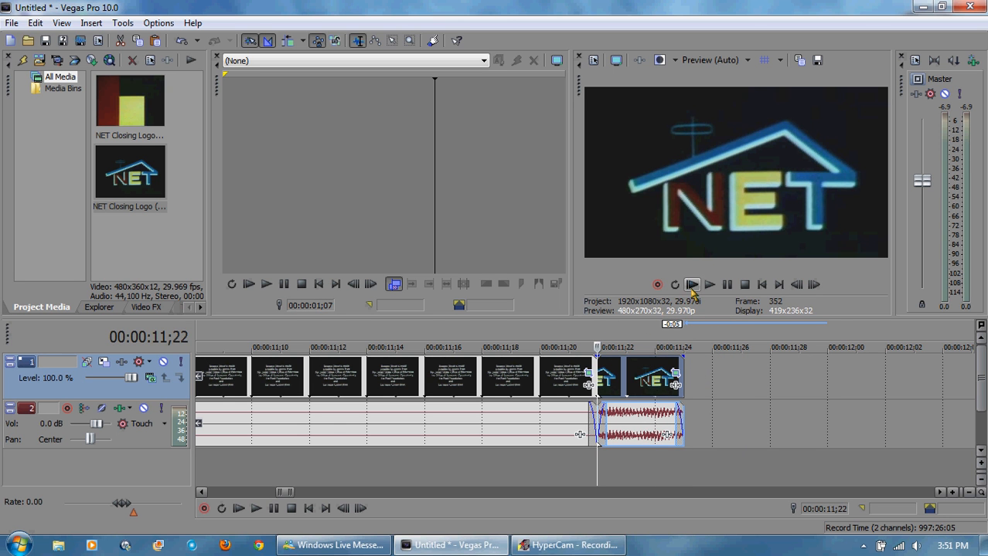
pyautogui.click(709, 284)
# Step: Copy the short logo clip and paste three copies in a row after it, from 00:00:11;25
pyautogui.rightClick(642, 385)
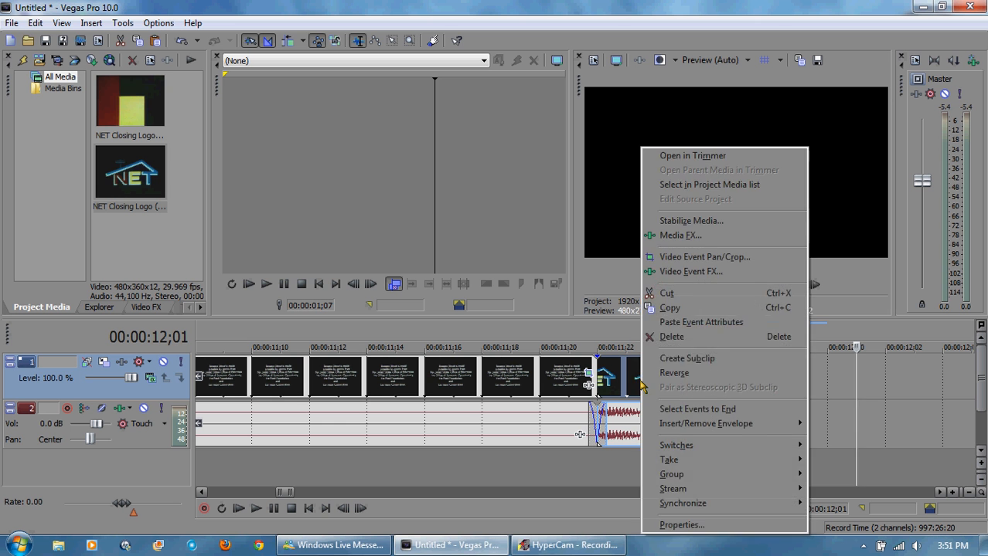
pyautogui.click(680, 311)
pyautogui.click(684, 344)
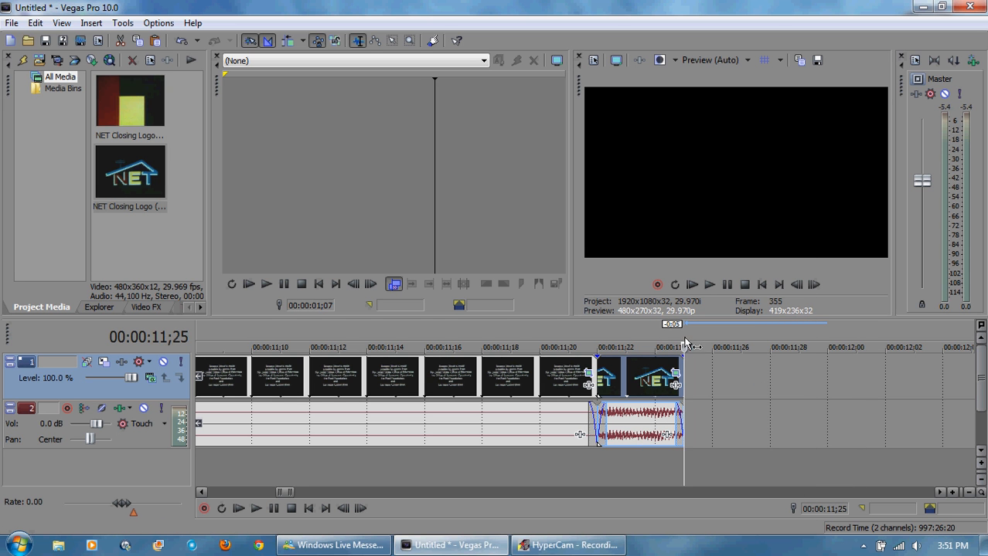
pyautogui.hotkey('ctrl', 'v')
pyautogui.hotkey('ctrl', 'v')
pyautogui.hotkey('ctrl', 'v')
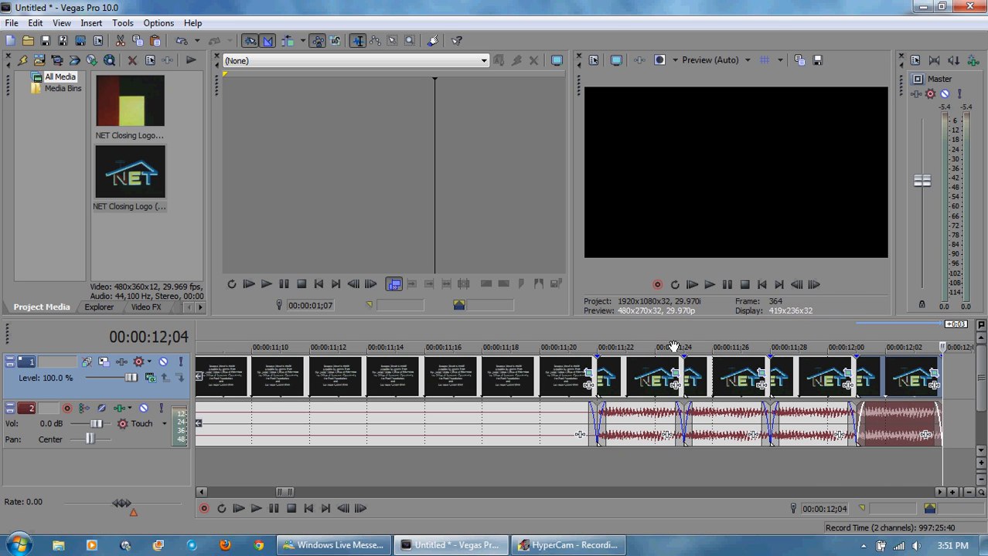
# Step: Play back and step frame by frame through the four repeated logo clips
pyautogui.click(598, 325)
pyautogui.click(709, 284)
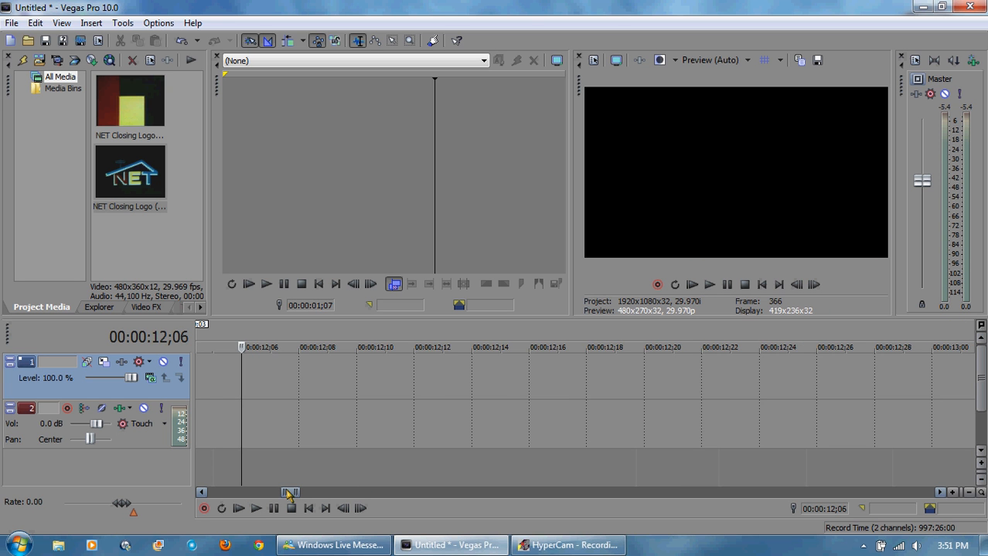
pyautogui.moveTo(291, 493); pyautogui.dragTo(285, 493)
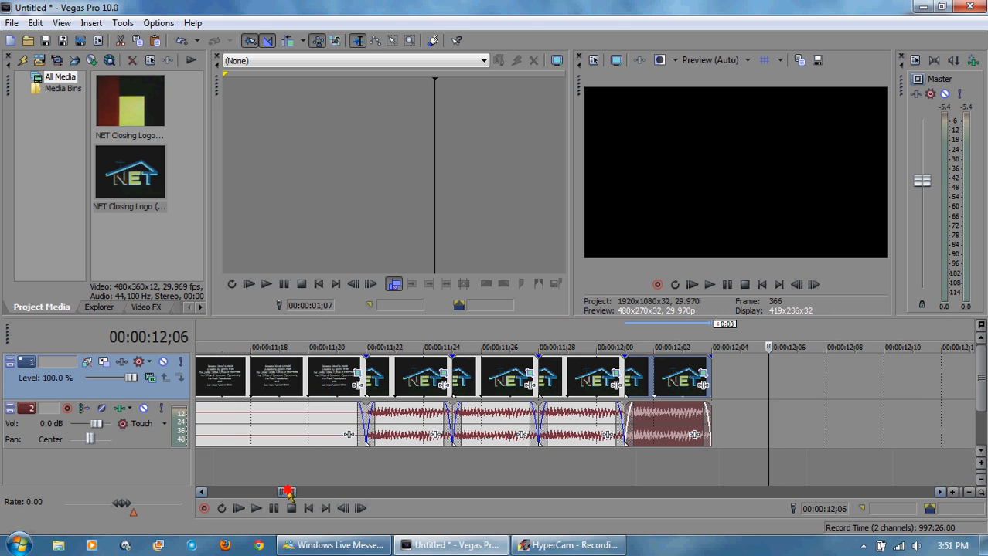
pyautogui.click(369, 344)
pyautogui.click(338, 344)
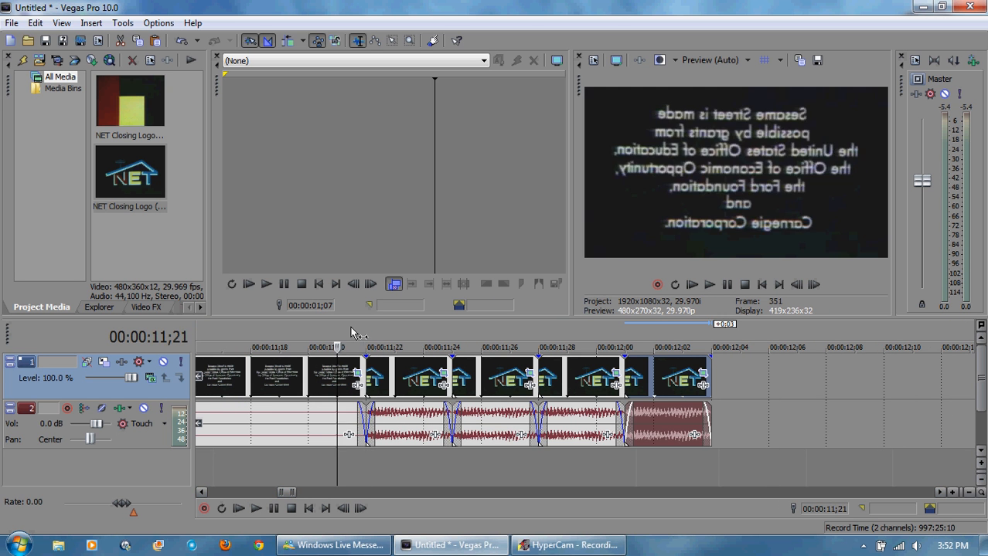
pyautogui.click(813, 284)
pyautogui.doubleClick(813, 284)
pyautogui.click(813, 285)
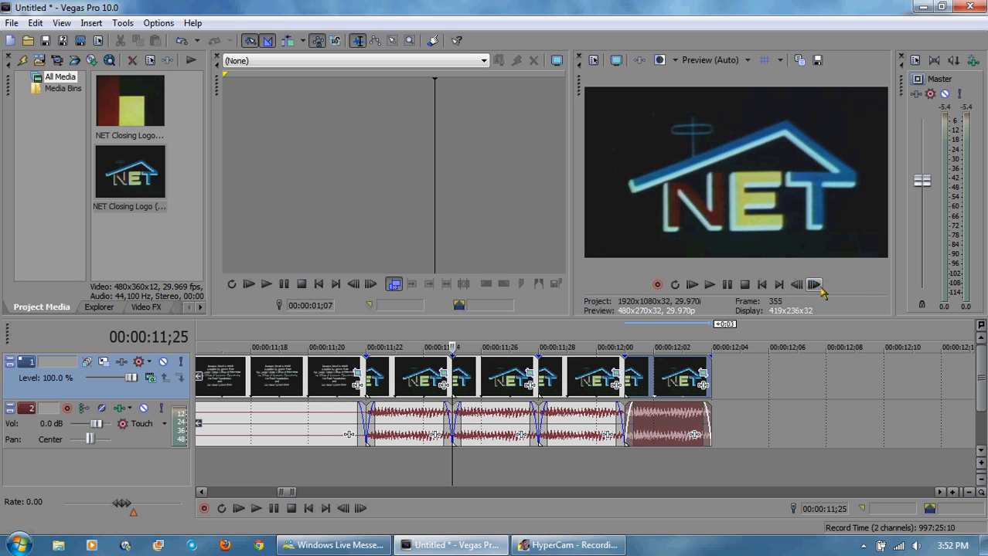
pyautogui.click(796, 284)
pyautogui.doubleClick(796, 284)
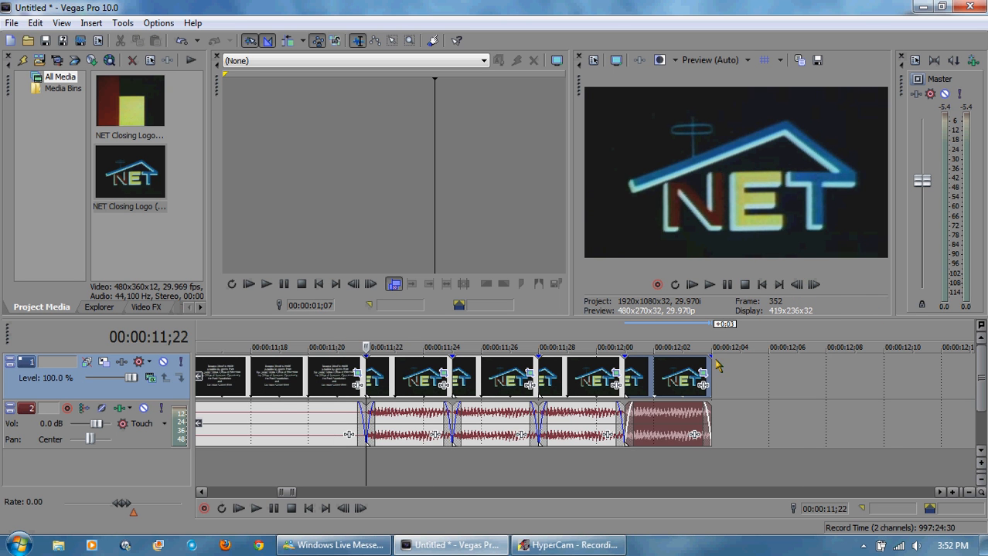
pyautogui.moveTo(711, 375)
pyautogui.mouseDown()
pyautogui.moveTo(629, 379)
pyautogui.moveTo(710, 379)
pyautogui.mouseUp()
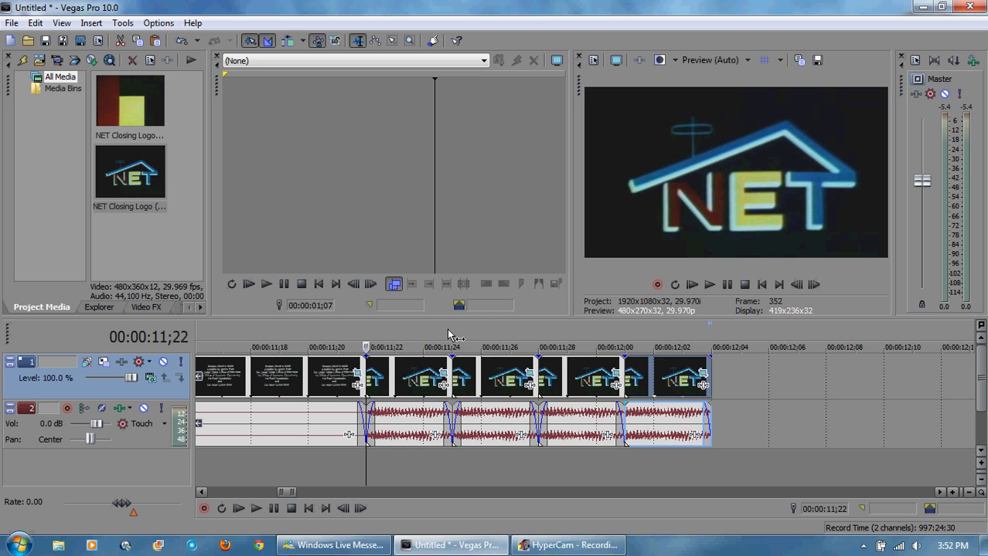
pyautogui.click(480, 335)
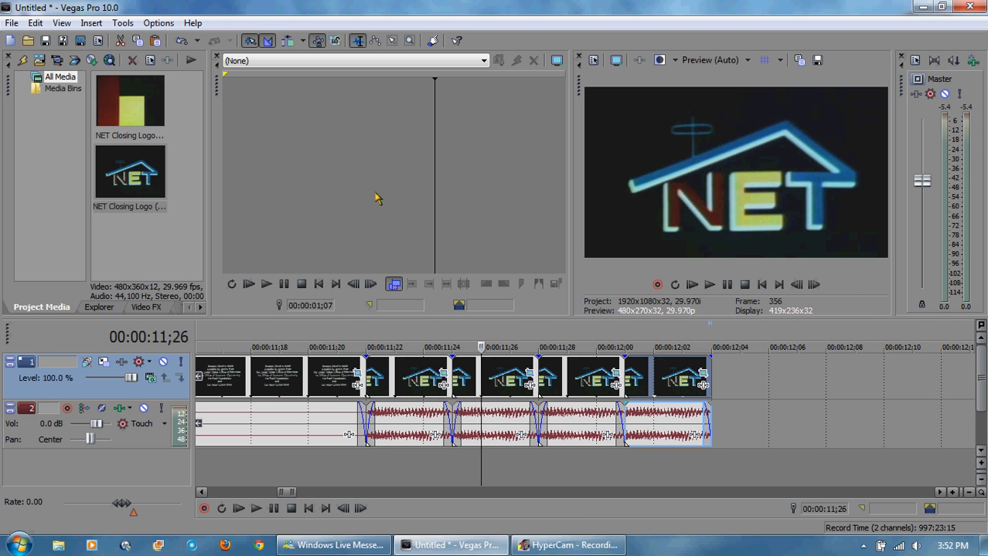
# Step: Flip the second short logo clip vertically by setting its pan/crop height to -270
pyautogui.click(530, 392)
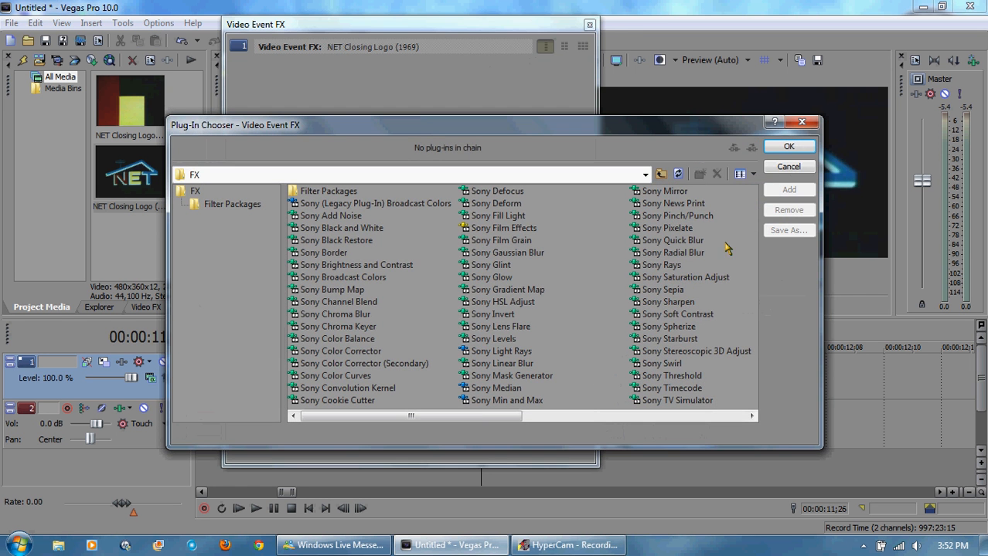
pyautogui.click(786, 168)
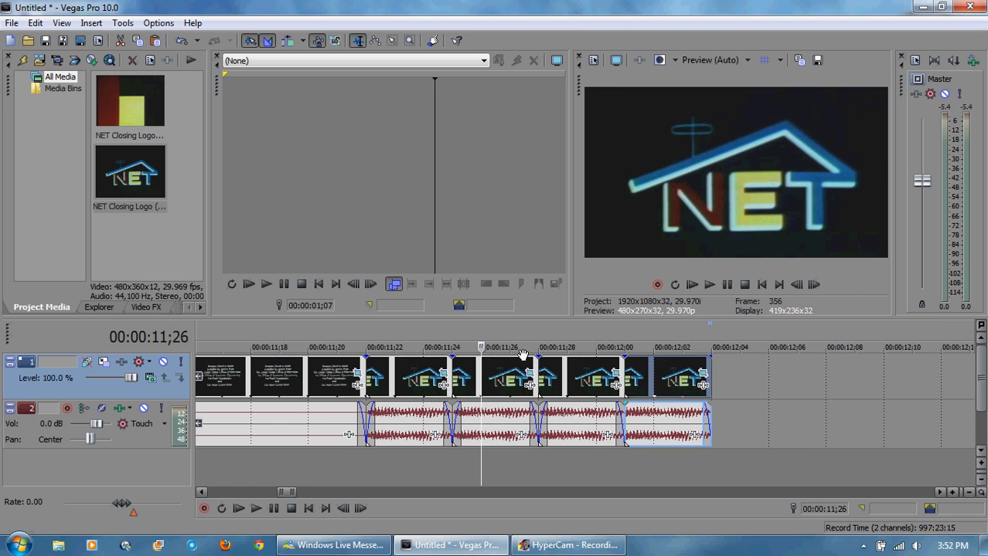
pyautogui.click(530, 374)
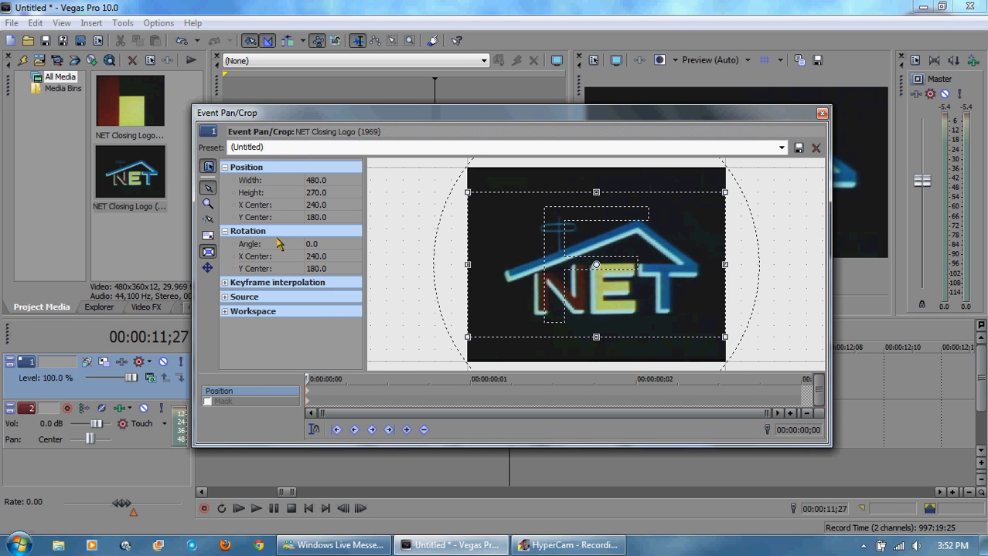
pyautogui.click(338, 193)
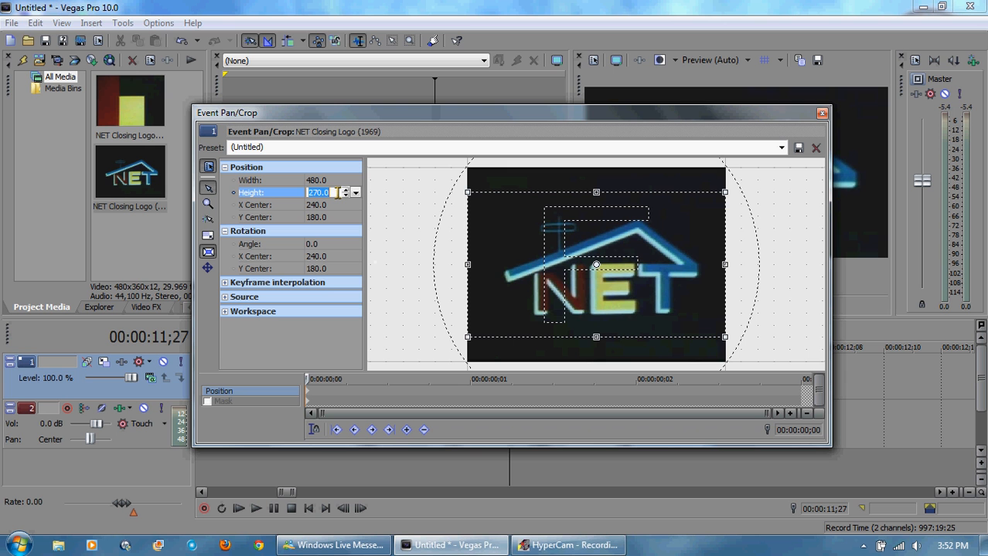
pyautogui.write('-270')
pyautogui.click(304, 283)
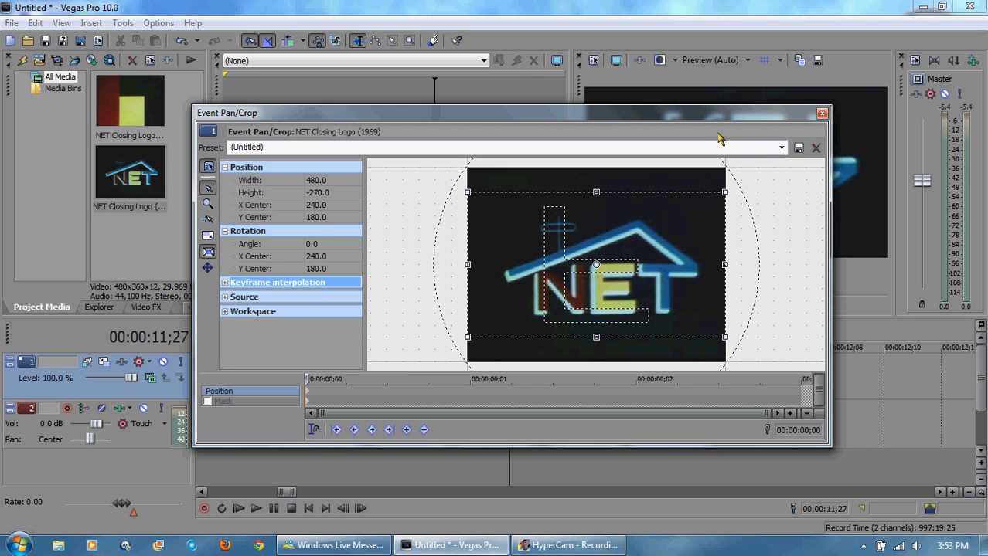
pyautogui.click(822, 116)
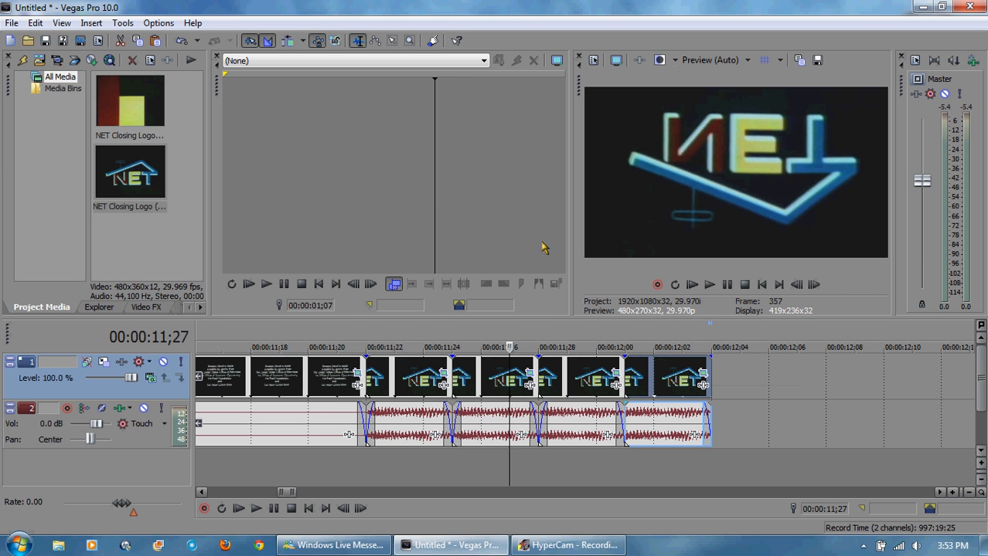
# Step: Mirror the third short logo clip horizontally by setting its pan/crop width to -480
pyautogui.click(596, 346)
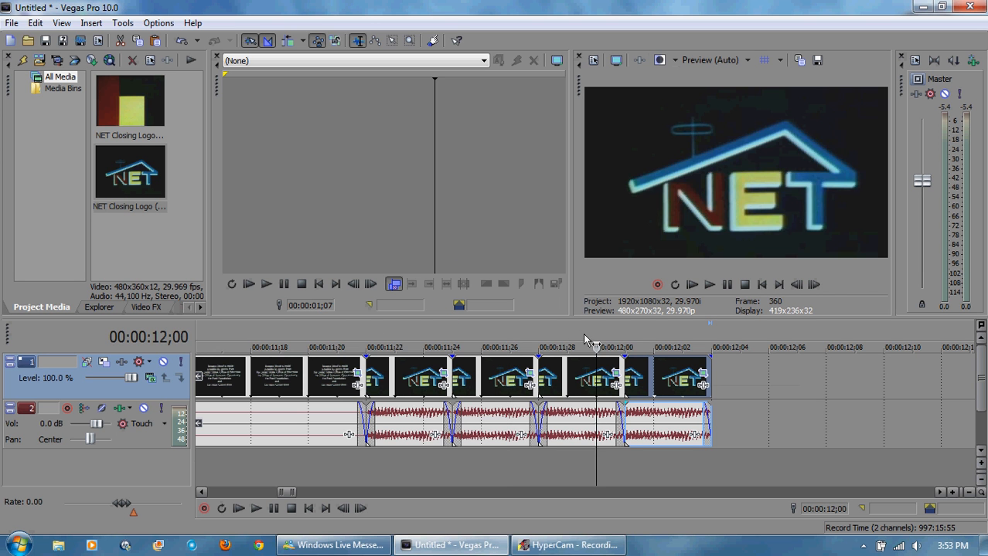
pyautogui.click(618, 377)
pyautogui.click(325, 180)
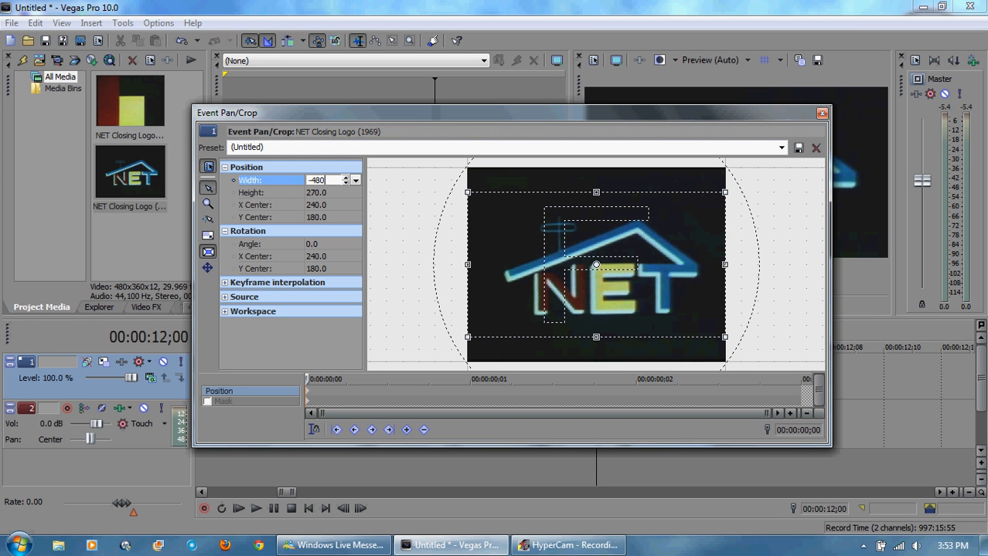
pyautogui.press('Return')
pyautogui.click(823, 114)
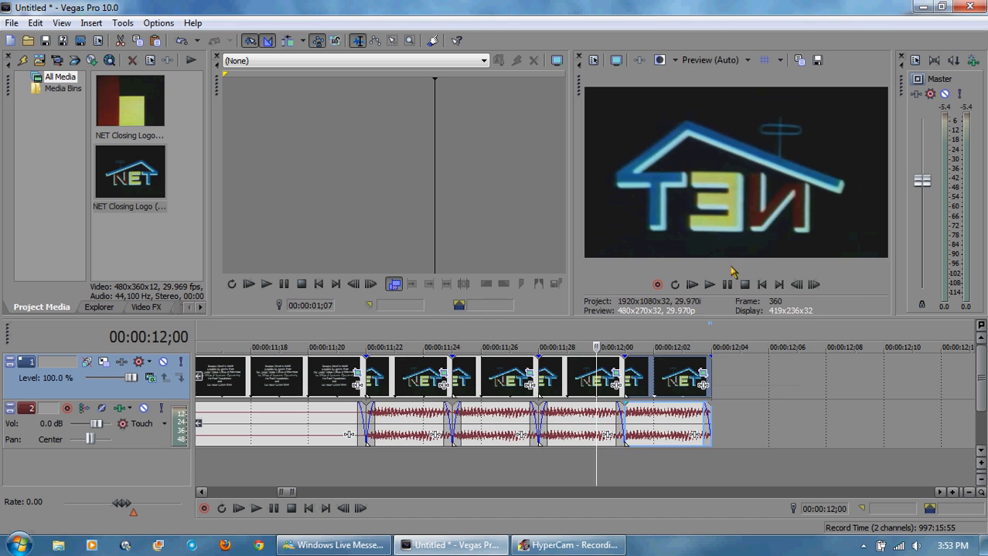
# Step: Rotate the fourth short logo clip by setting its pan/crop rotation angle to 180
pyautogui.click(683, 347)
pyautogui.click(703, 374)
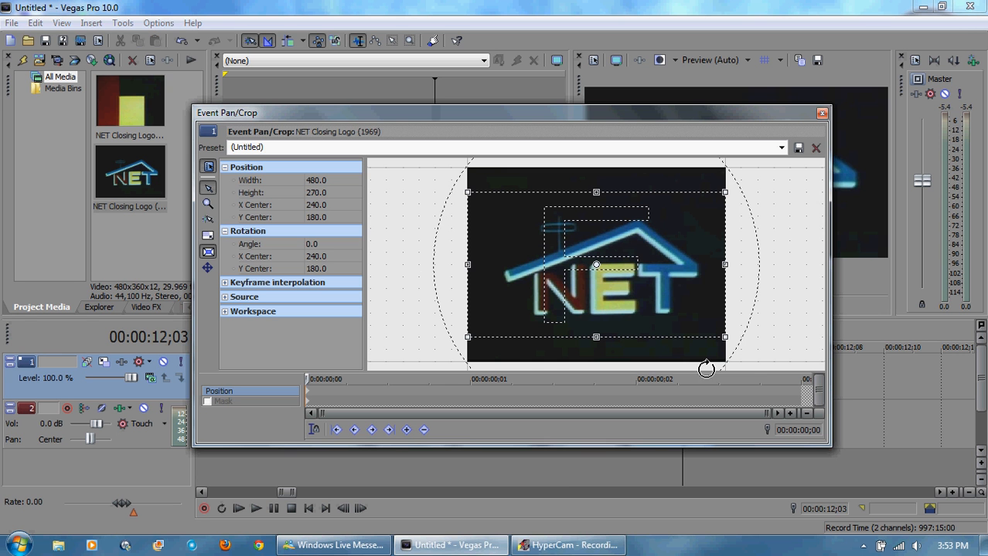
pyautogui.click(325, 244)
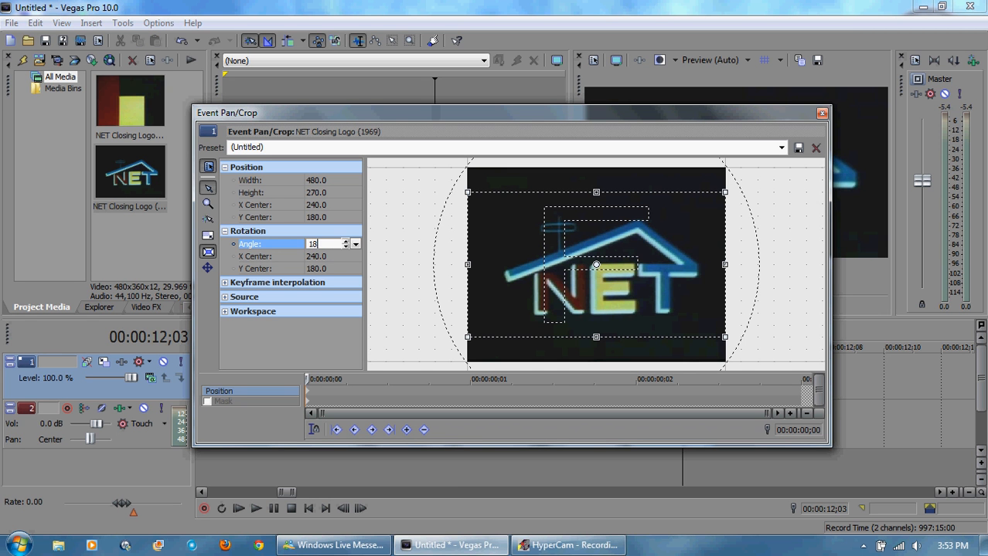
pyautogui.write('180')
pyautogui.press('Return')
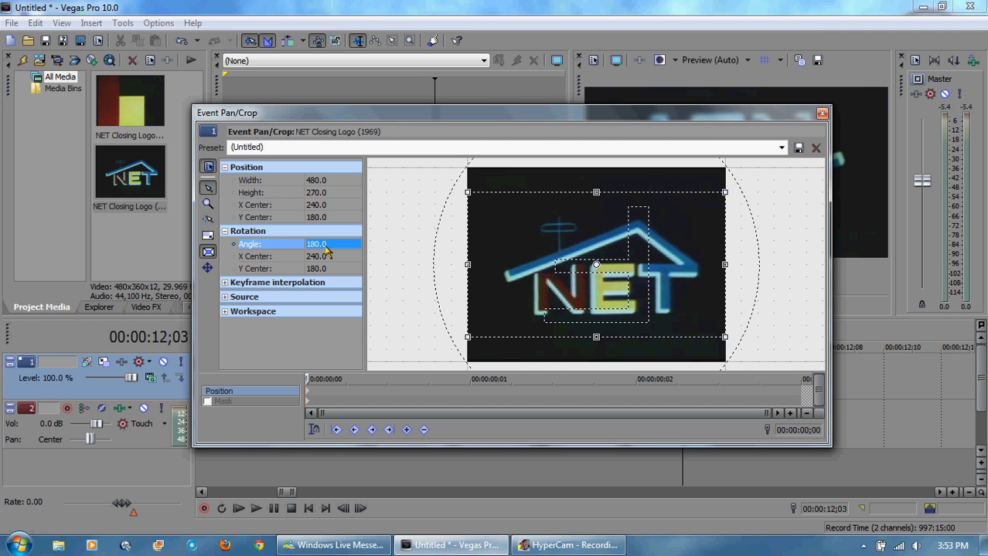
pyautogui.click(822, 114)
# Step: Play back the four repeated logo clips from their start
pyautogui.click(365, 345)
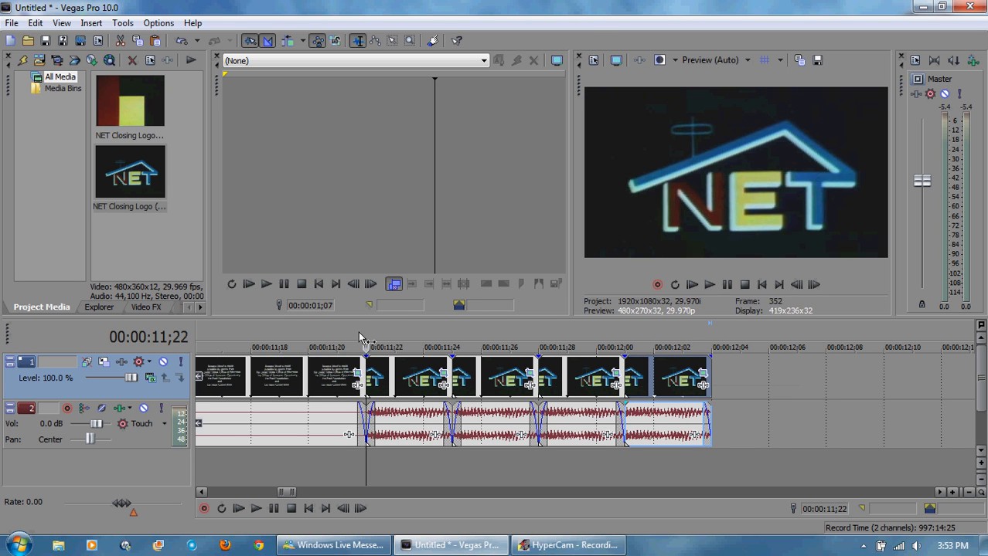
pyautogui.click(710, 286)
pyautogui.click(728, 286)
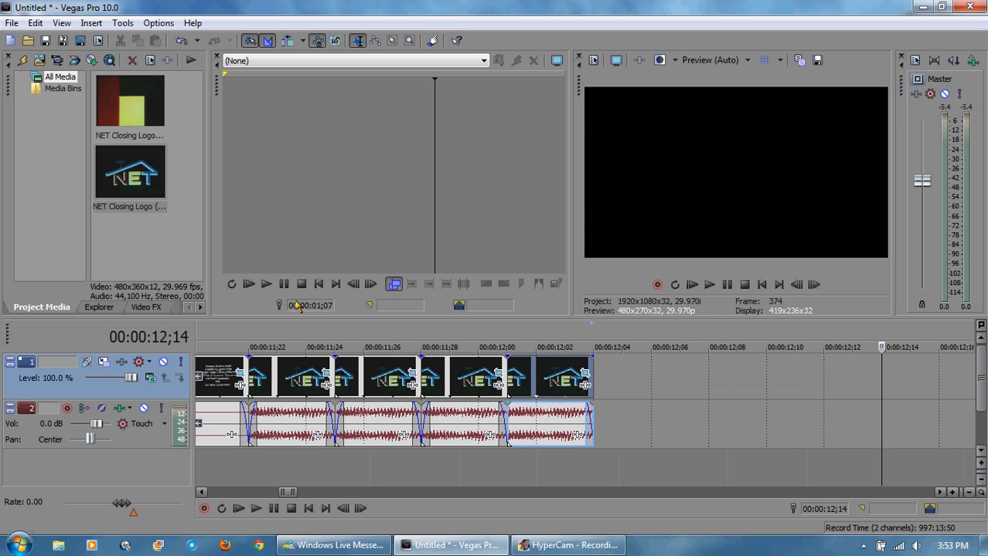
pyautogui.click(255, 334)
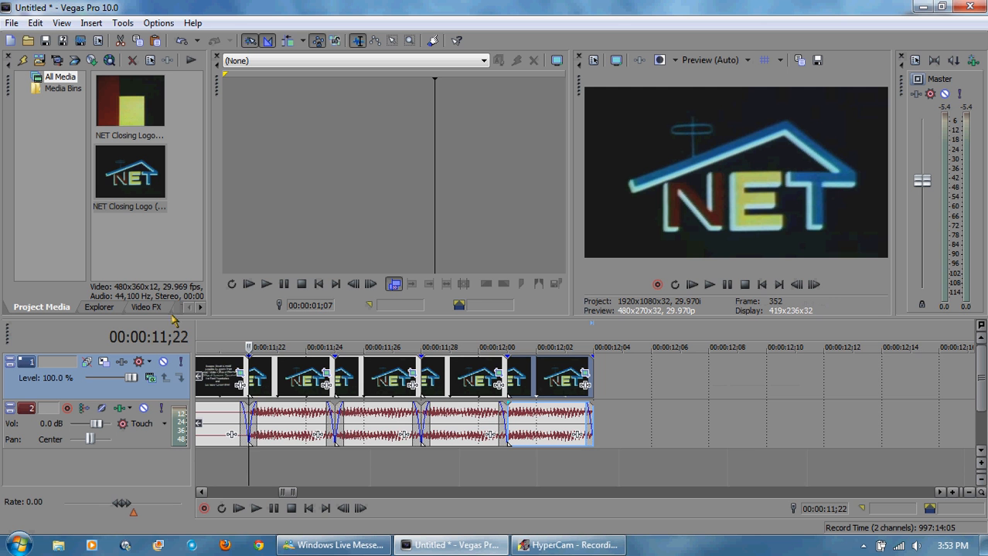
# Step: Add a Volume effect to the first short clip's audio and raise it to 6.021 dB
pyautogui.click(316, 437)
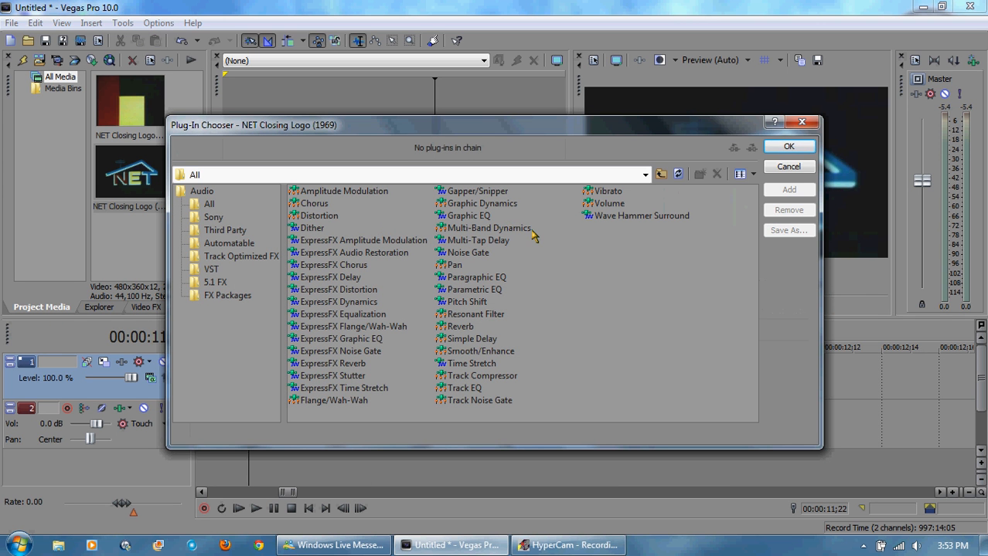
pyautogui.doubleClick(609, 204)
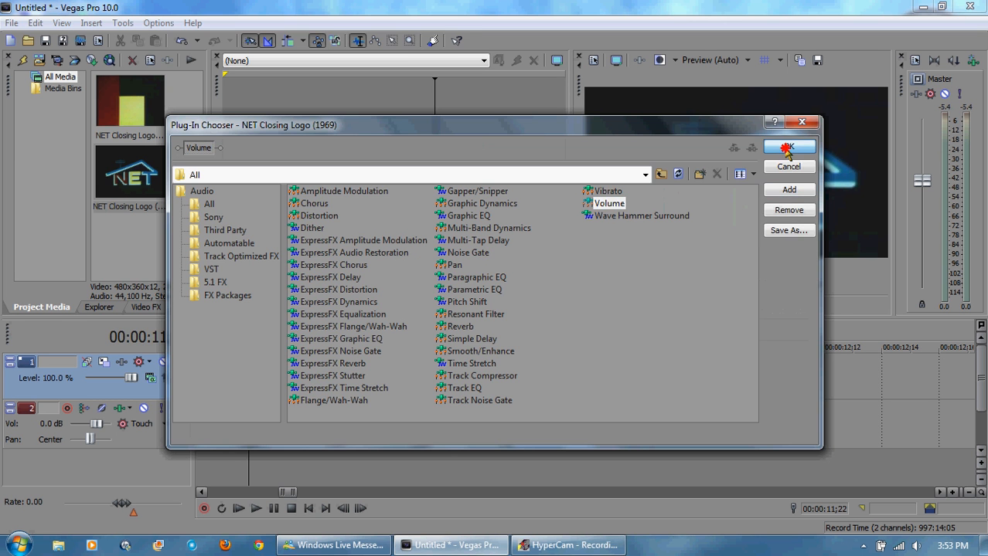
pyautogui.click(789, 146)
pyautogui.moveTo(251, 142); pyautogui.dragTo(488, 133)
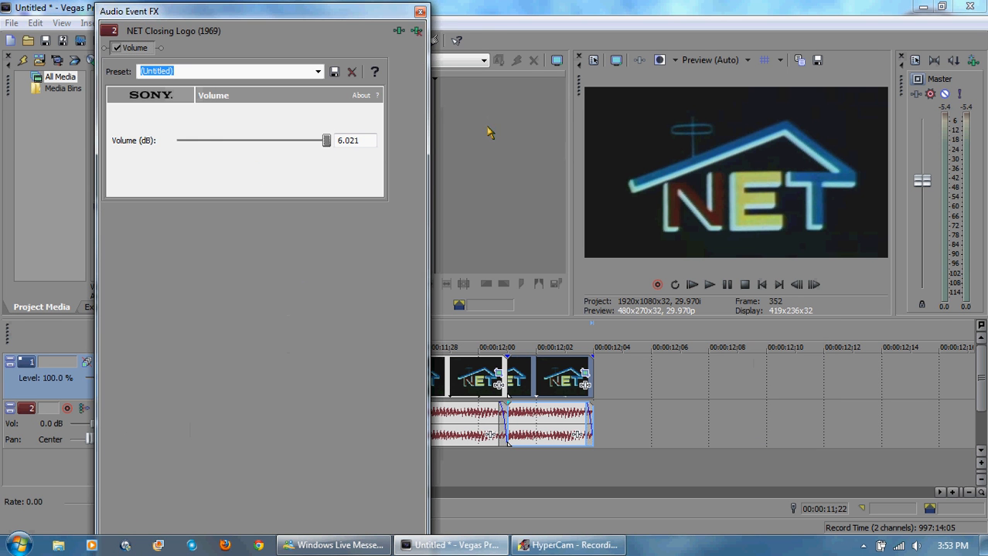
pyautogui.click(422, 11)
# Step: Add a Volume effect to the second short clip's audio and raise it to the maximum
pyautogui.click(403, 437)
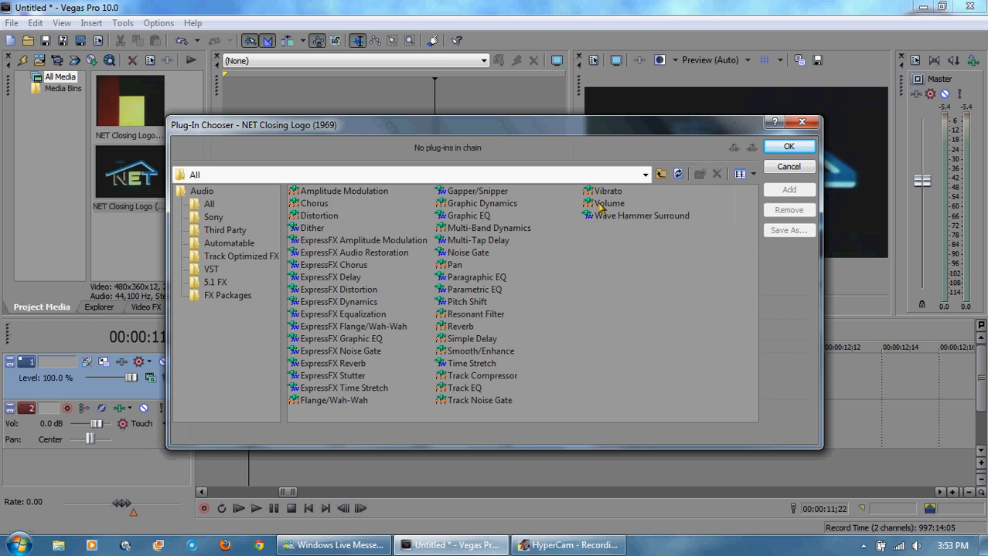
pyautogui.doubleClick(603, 205)
pyautogui.click(781, 148)
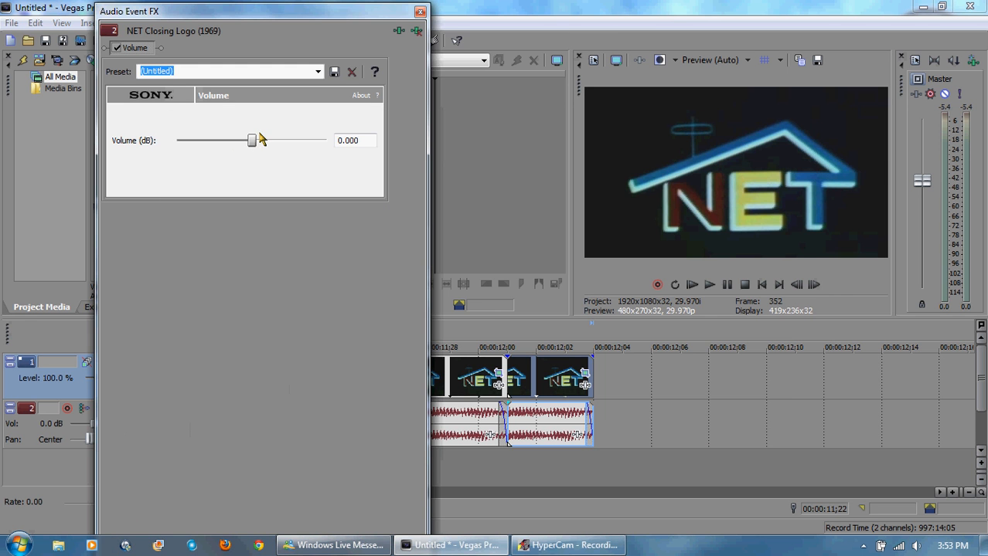
pyautogui.moveTo(260, 140); pyautogui.dragTo(377, 139)
pyautogui.click(419, 12)
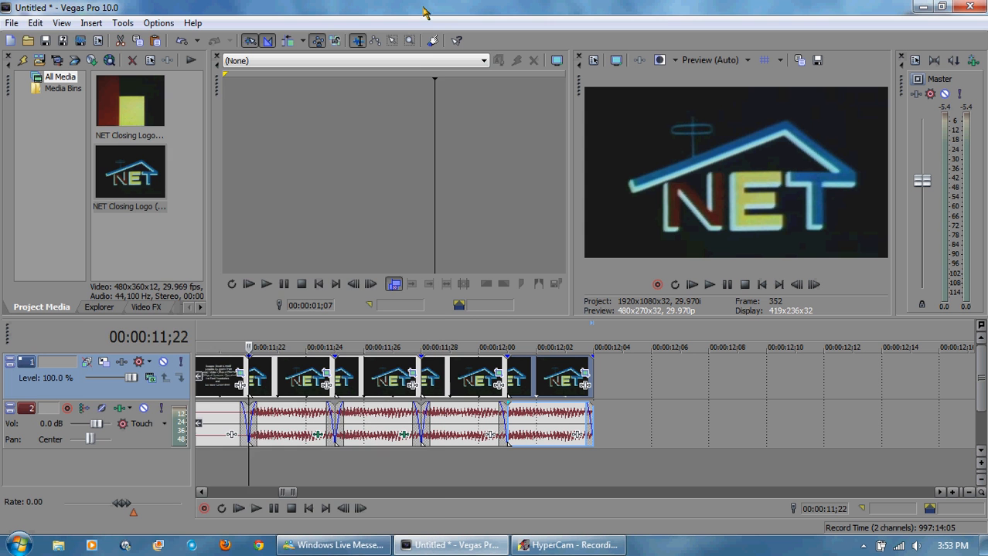
# Step: Add a Volume effect to the third short clip's audio and raise it to 6.021 dB
pyautogui.click(486, 437)
pyautogui.click(488, 436)
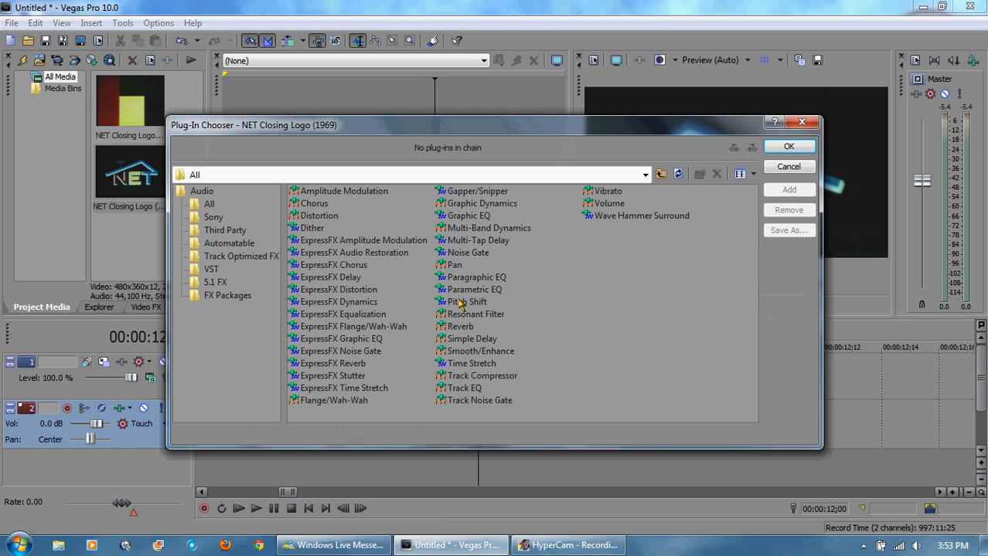
pyautogui.doubleClick(618, 204)
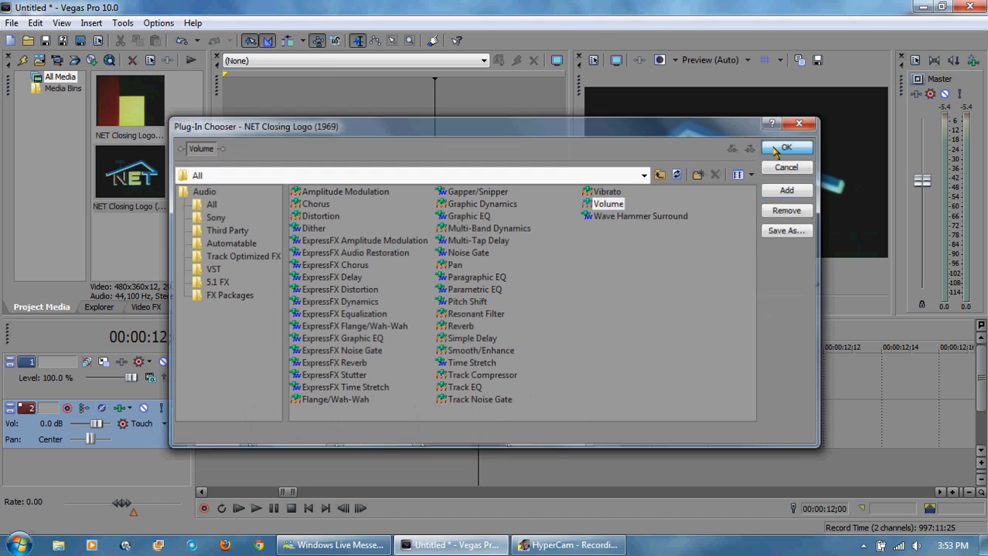
pyautogui.click(789, 147)
pyautogui.moveTo(256, 143); pyautogui.dragTo(340, 143)
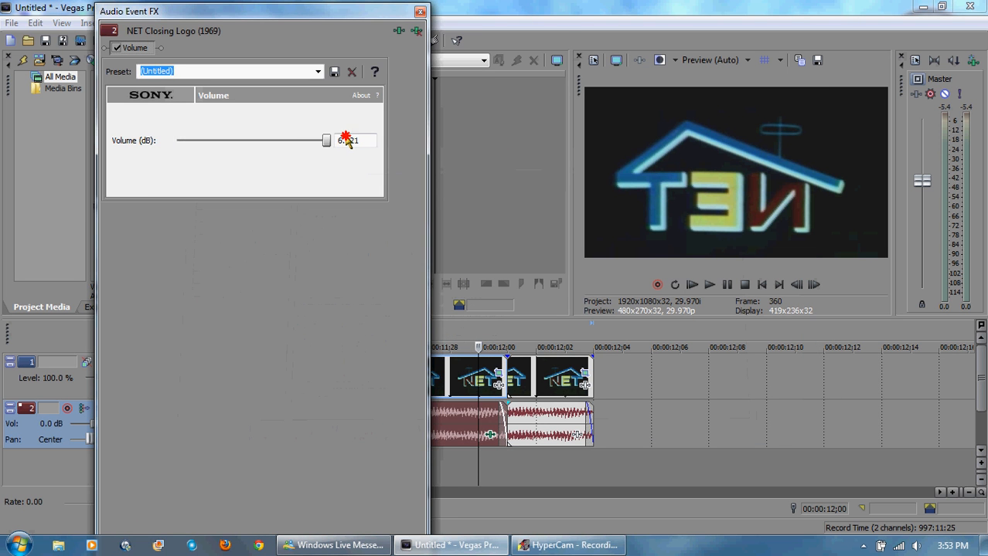
pyautogui.click(421, 11)
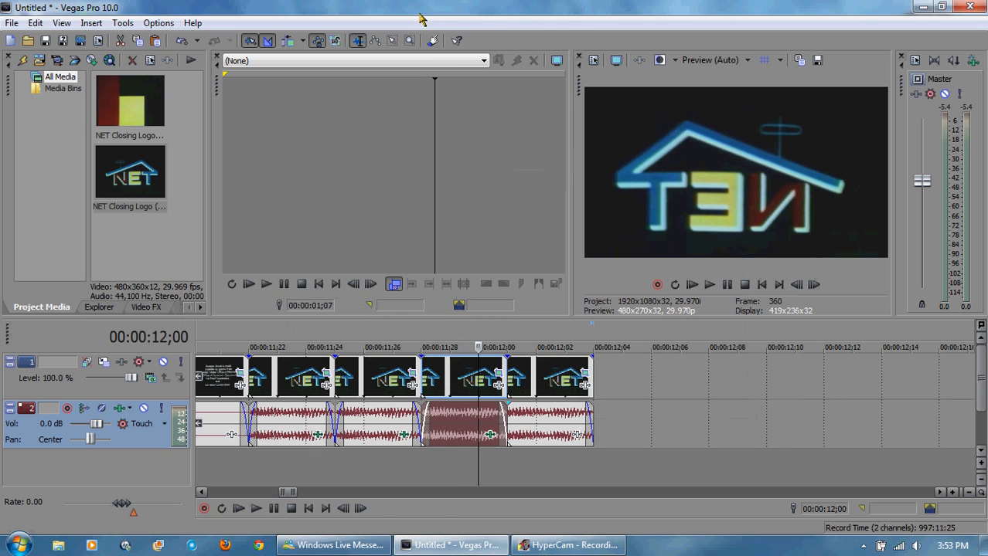
# Step: Add a Volume effect to the fourth short clip's audio and raise it to 6.021 dB
pyautogui.click(579, 437)
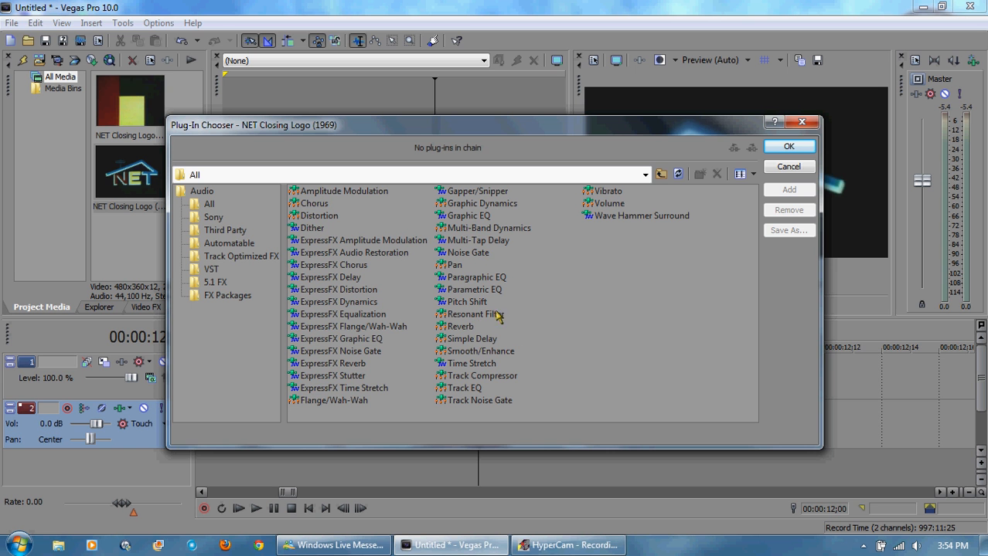
pyautogui.doubleClick(609, 204)
pyautogui.press('Return')
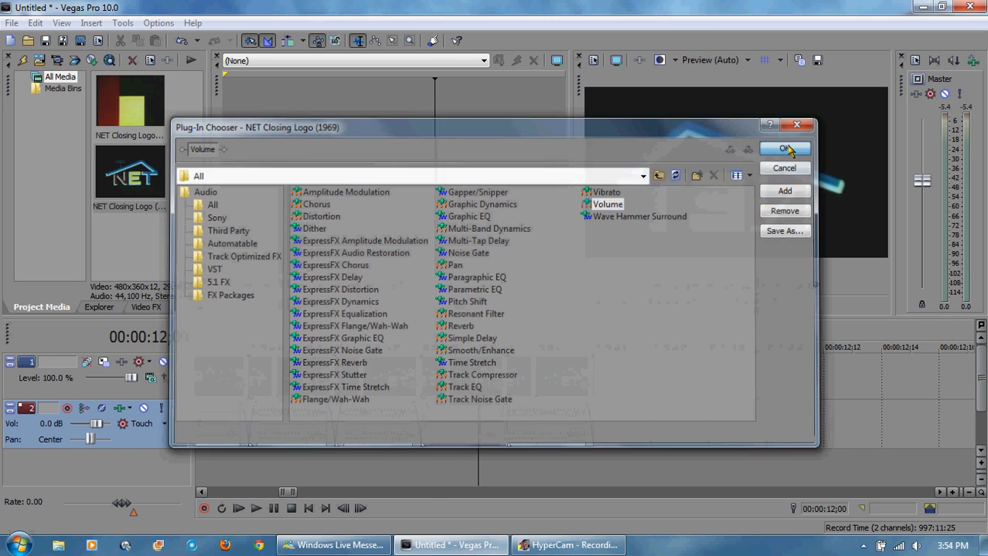
pyautogui.moveTo(253, 142); pyautogui.dragTo(364, 138)
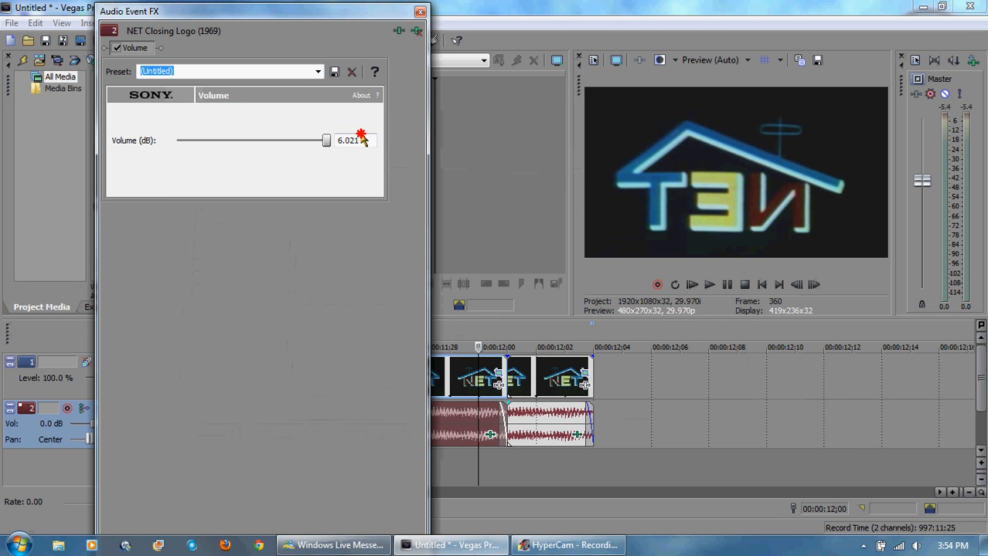
pyautogui.click(420, 11)
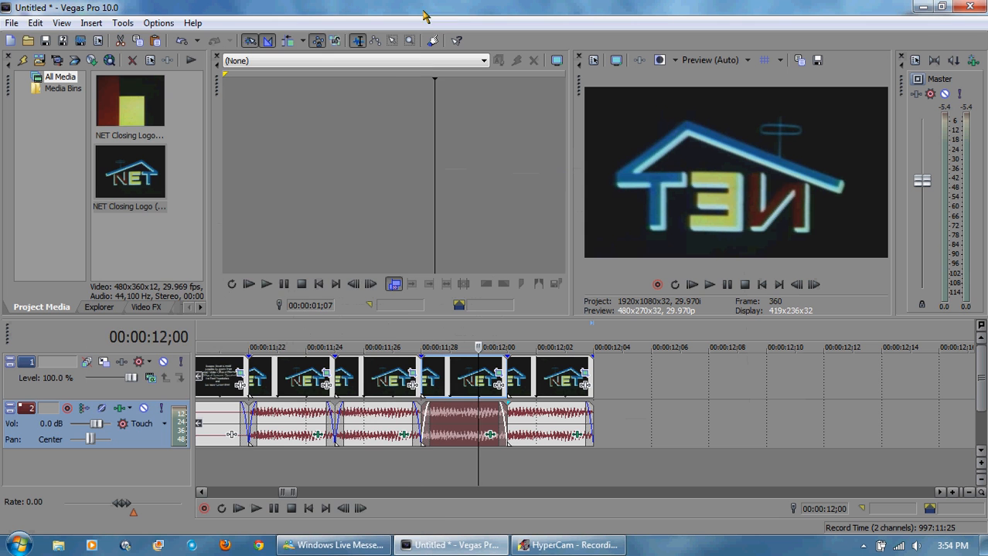
# Step: Play back the repeated logo clips with the boosted audio
pyautogui.click(248, 344)
pyautogui.click(710, 284)
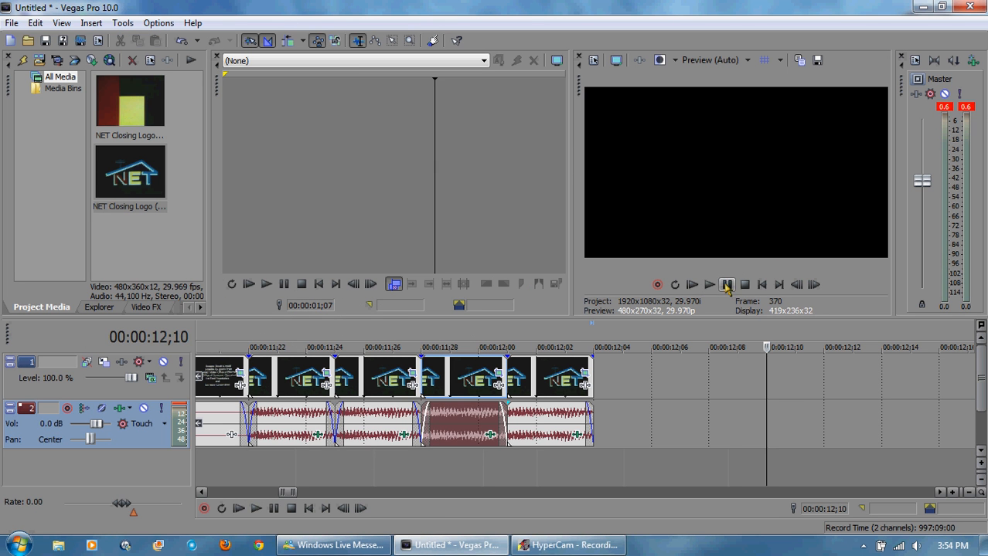
pyautogui.click(280, 335)
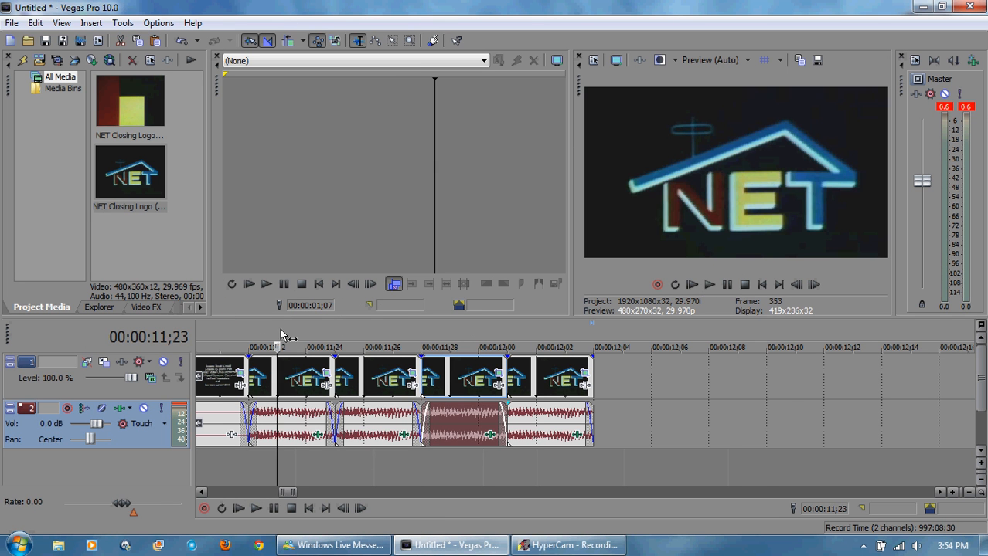
# Step: Apply the Channel Blend Red Only preset to the first short logo clip
pyautogui.click(150, 307)
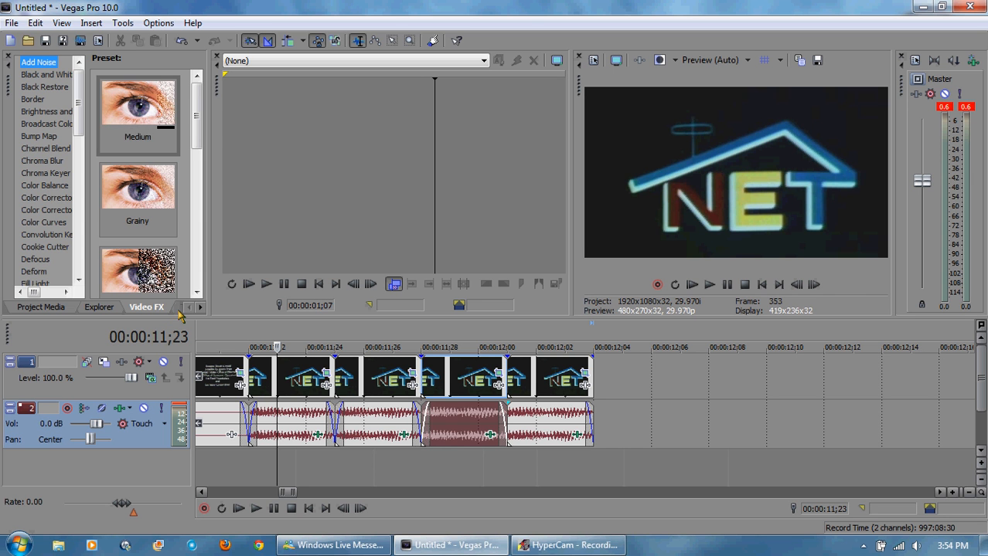
pyautogui.click(61, 149)
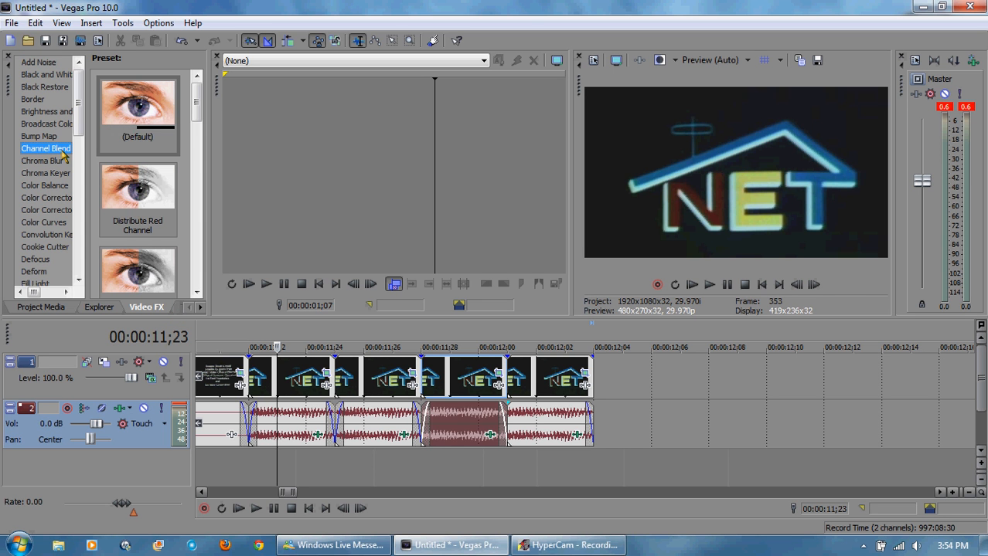
pyautogui.moveTo(196, 92); pyautogui.dragTo(193, 177)
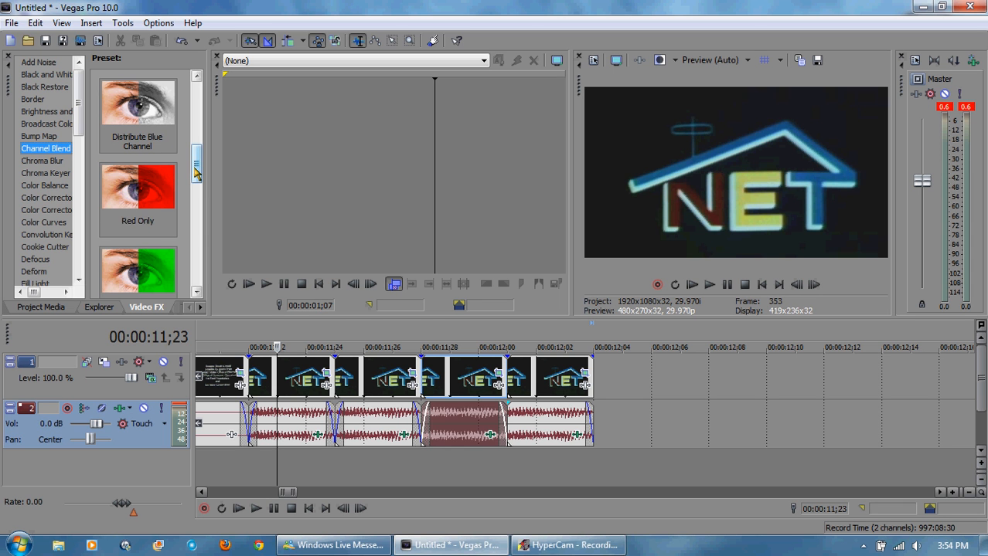
pyautogui.moveTo(196, 171)
pyautogui.mouseDown()
pyautogui.moveTo(205, 240)
pyautogui.moveTo(203, 165)
pyautogui.mouseUp()
pyautogui.moveTo(206, 163); pyautogui.dragTo(200, 203)
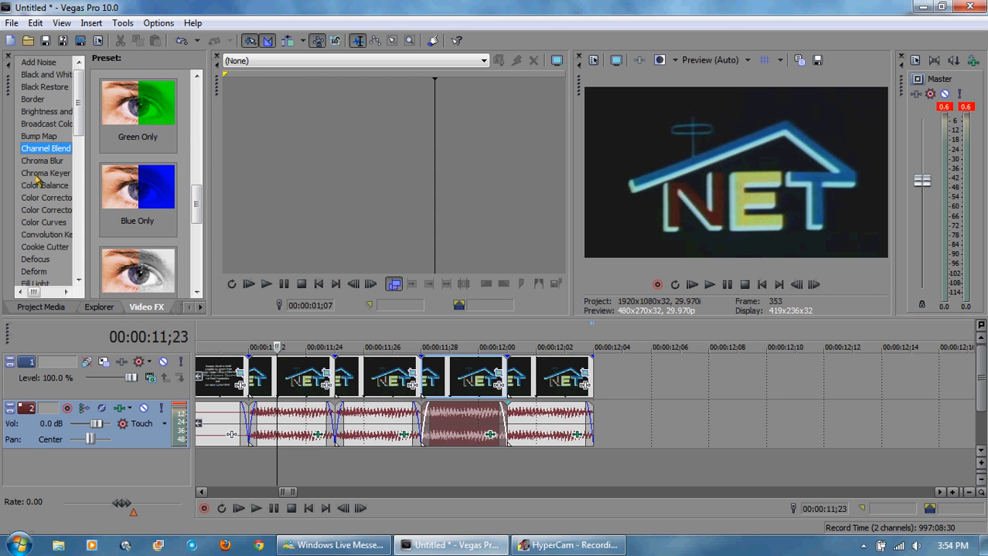
pyautogui.moveTo(199, 203); pyautogui.dragTo(200, 166)
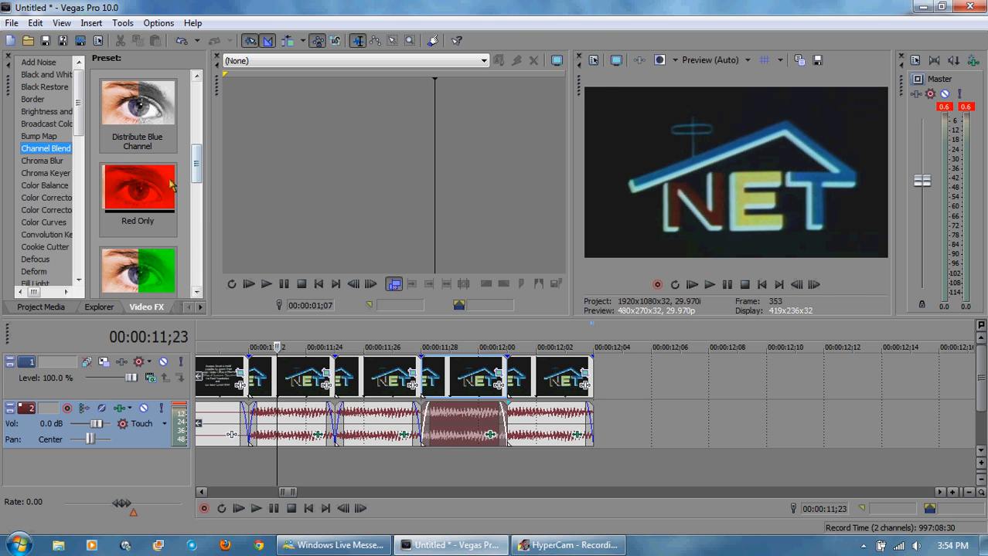
pyautogui.click(145, 182)
pyautogui.moveTo(145, 181); pyautogui.dragTo(298, 371)
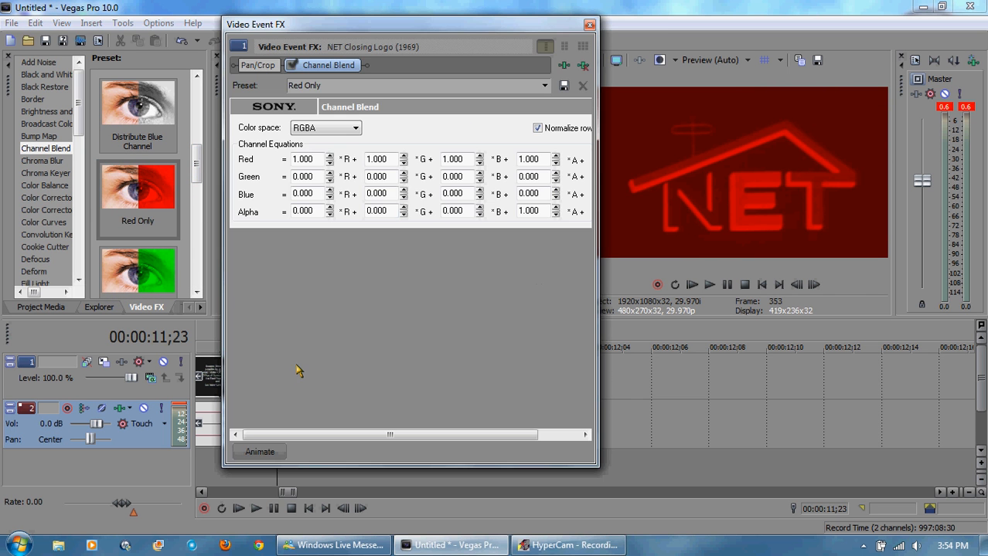
pyautogui.click(589, 25)
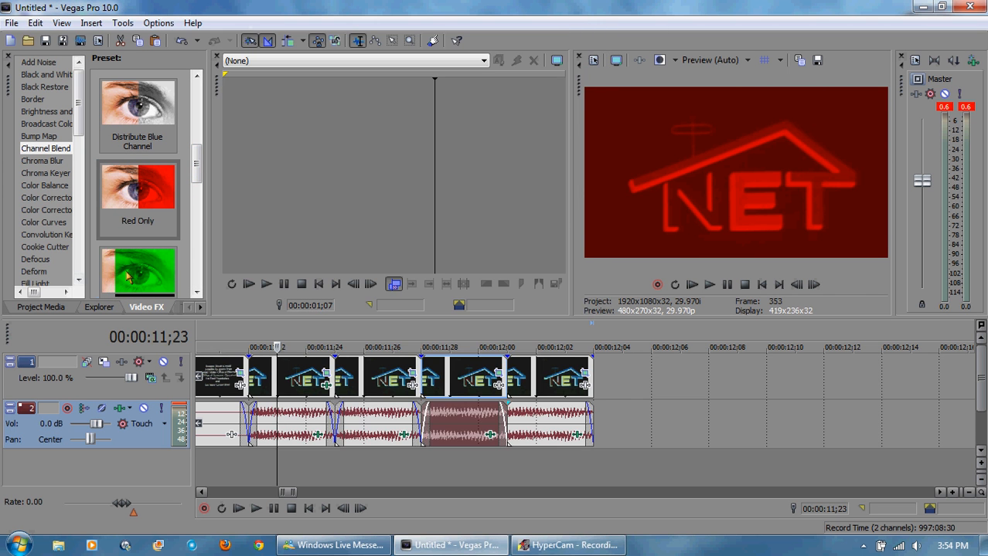
# Step: Apply Channel Blend Green Only to the second short clip and Blue Only to the third
pyautogui.moveTo(138, 270); pyautogui.dragTo(373, 377)
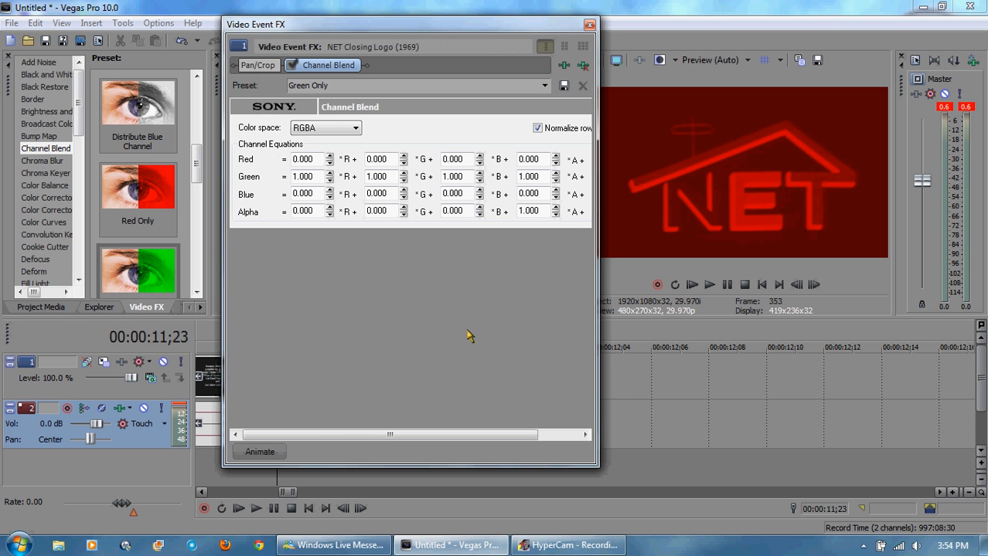
pyautogui.click(589, 20)
pyautogui.moveTo(159, 271); pyautogui.dragTo(464, 379)
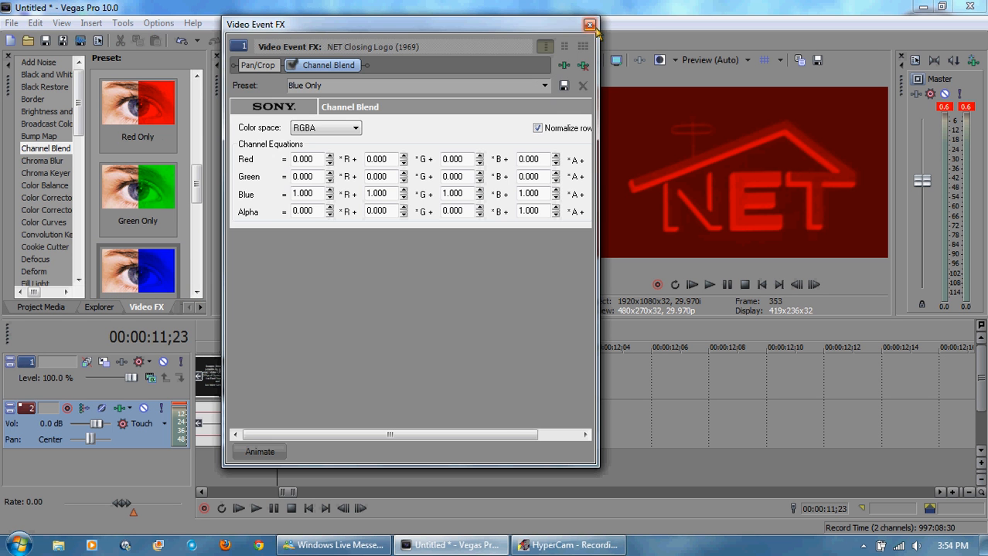
pyautogui.click(589, 25)
# Step: Apply the Invert 100% Inversion preset to the fourth short logo clip
pyautogui.moveTo(78, 97); pyautogui.dragTo(80, 151)
pyautogui.click(37, 255)
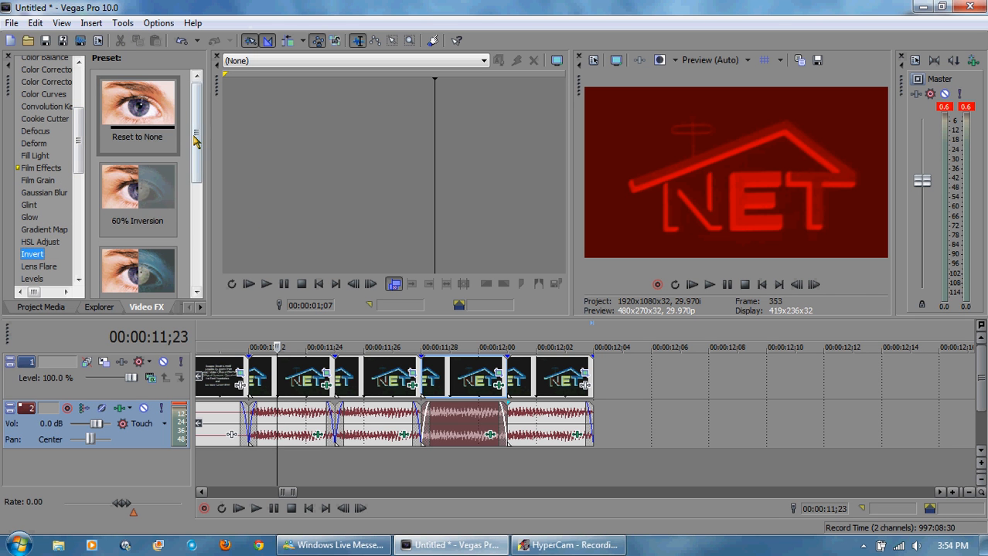
pyautogui.moveTo(194, 136); pyautogui.dragTo(196, 267)
pyautogui.moveTo(151, 184); pyautogui.dragTo(564, 378)
pyautogui.click(589, 25)
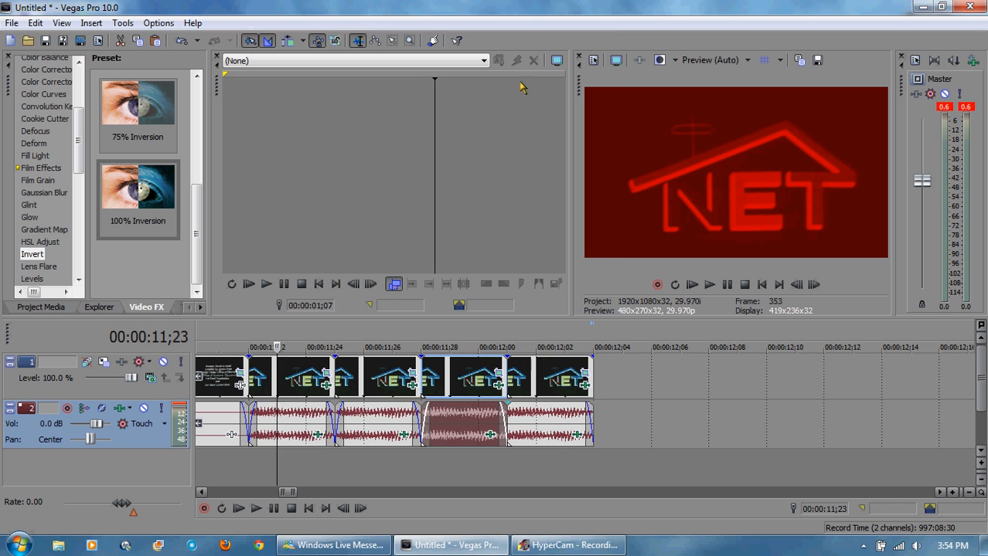
# Step: Play back the colour-effected logo clips from their start
pyautogui.click(254, 330)
pyautogui.click(725, 285)
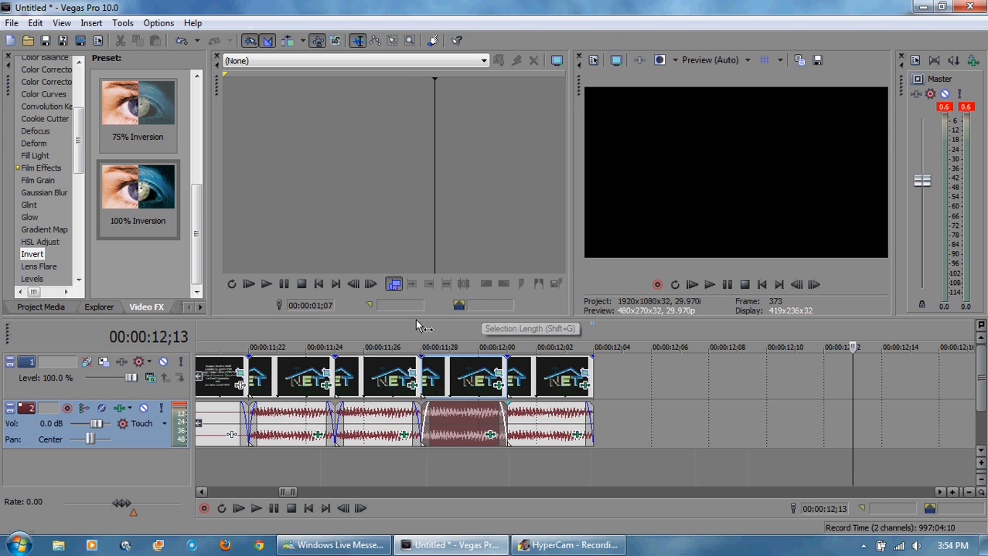
pyautogui.click(279, 377)
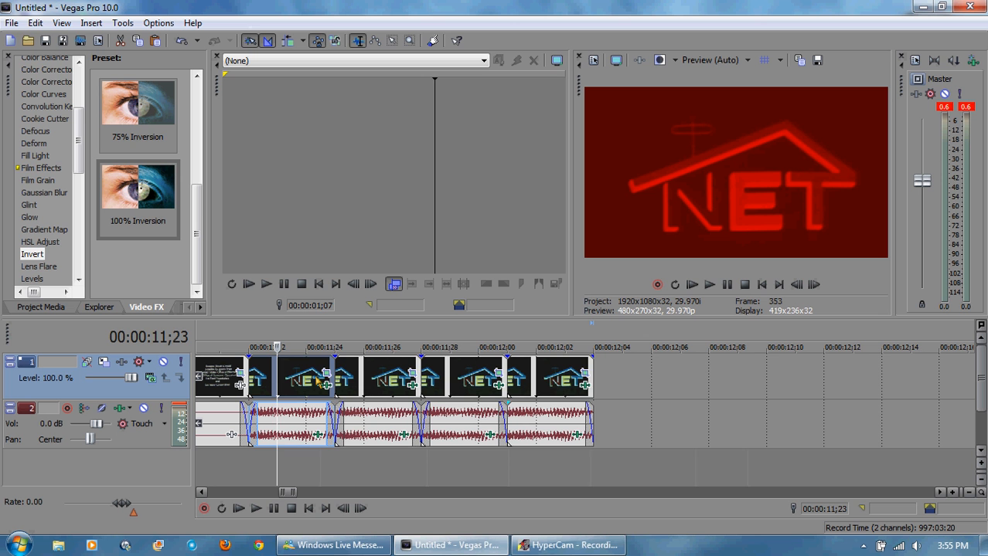
# Step: Paste three more copies of the four colour-effected logo clips at the end of the track
pyautogui.keyDown('shift'); pyautogui.click(546, 379); pyautogui.keyUp('shift')
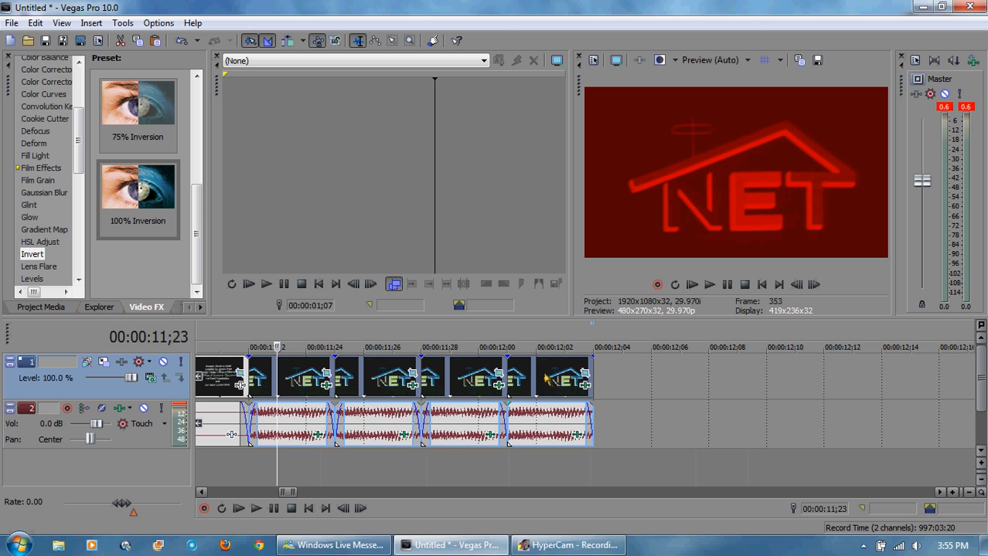
pyautogui.click(595, 335)
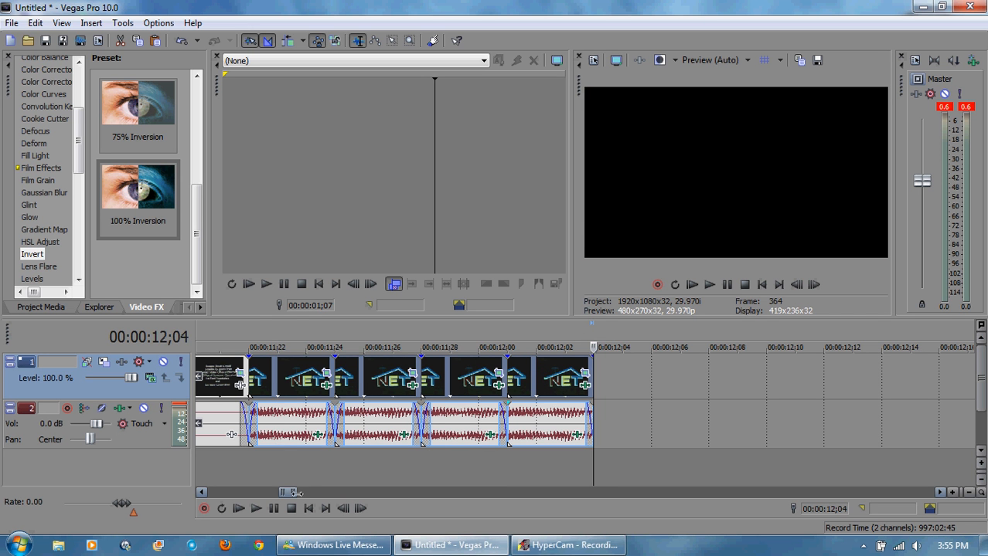
pyautogui.moveTo(296, 493); pyautogui.dragTo(305, 493)
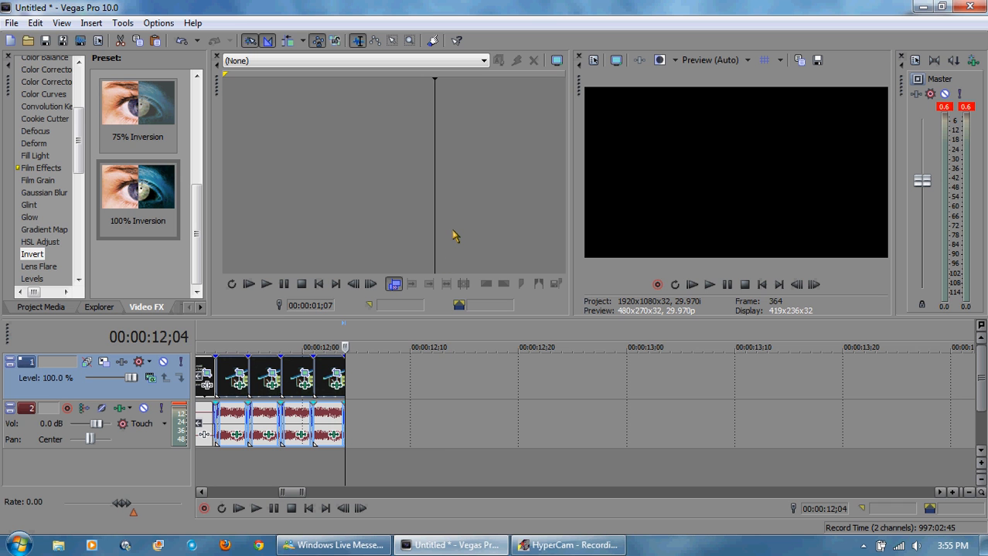
pyautogui.hotkey('ctrl', 'v')
pyautogui.hotkey('ctrl', 'v')
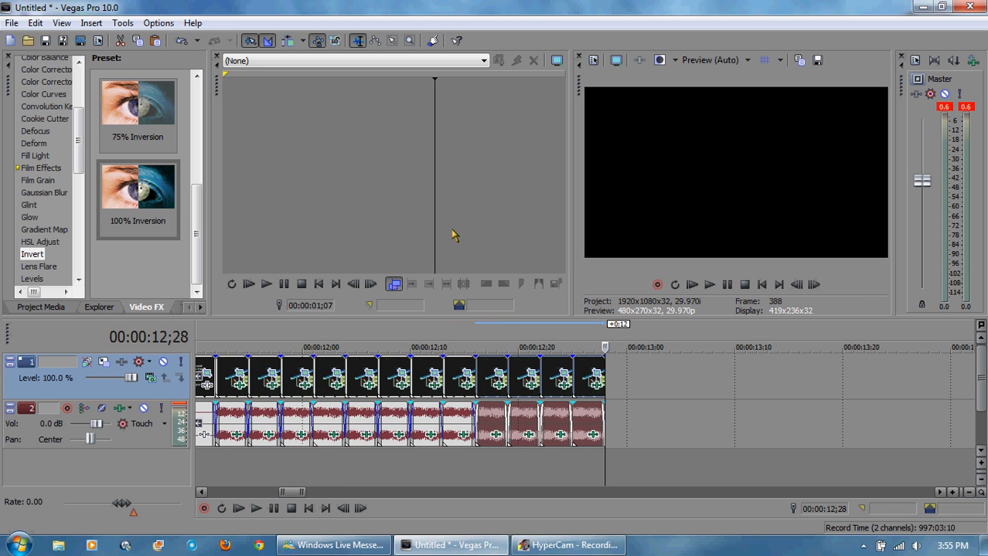
pyautogui.hotkey('ctrl', 'v')
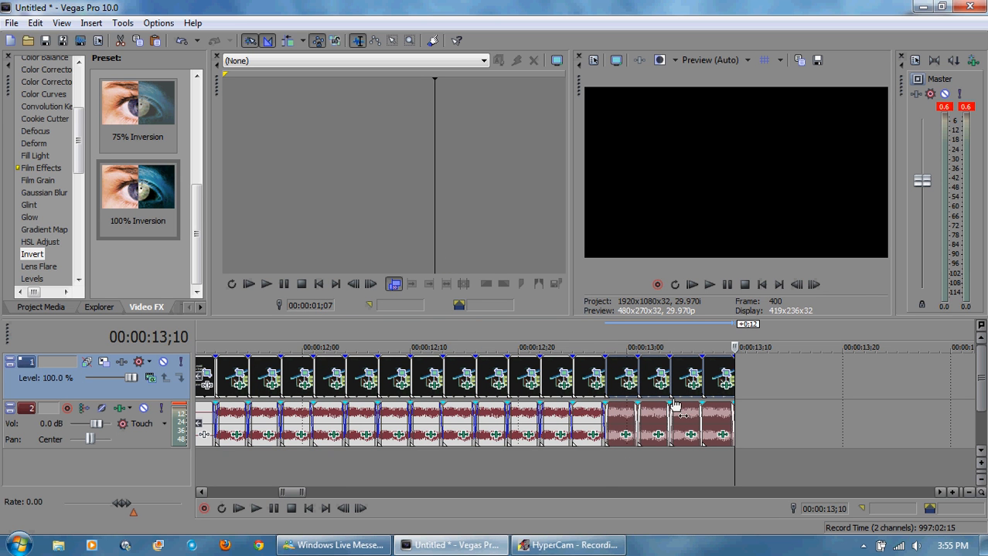
# Step: Squeeze the last pasted group of four logo clips into shorter clips
pyautogui.moveTo(638, 363); pyautogui.dragTo(724, 369)
pyautogui.moveTo(646, 369); pyautogui.dragTo(687, 377)
pyautogui.click(615, 423)
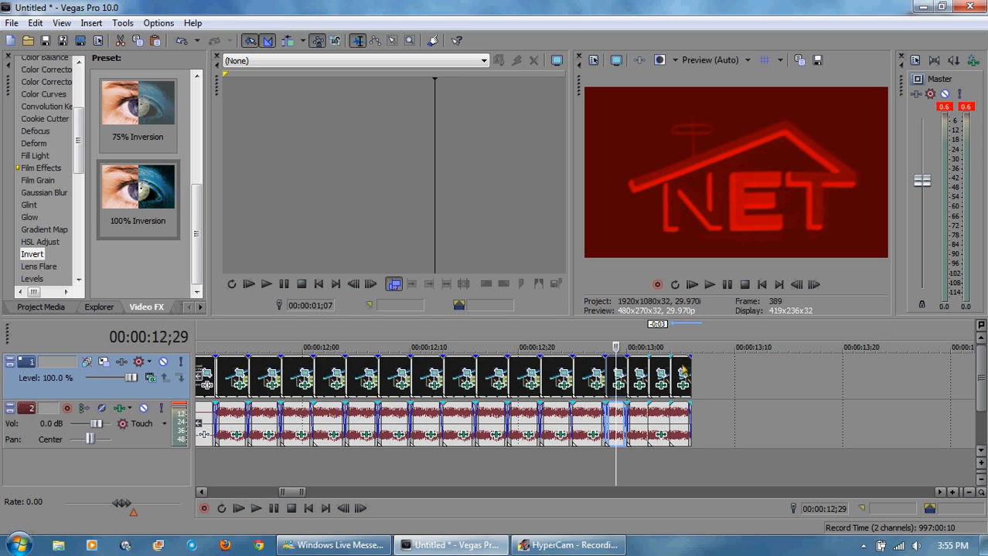
# Step: Select the shortened group and paste three copies of it after the track end
pyautogui.keyDown('shift'); pyautogui.click(684, 373); pyautogui.keyUp('shift')
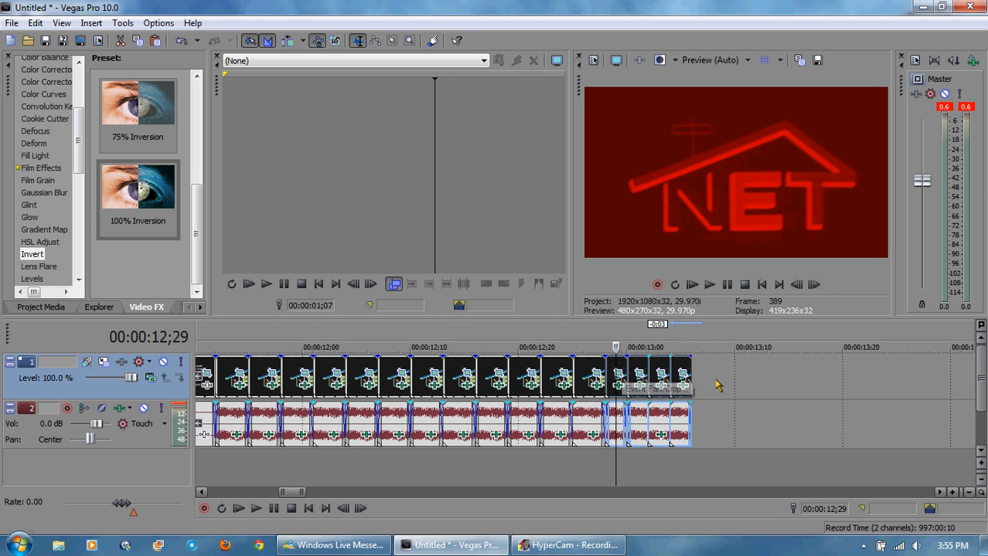
pyautogui.click(691, 340)
pyautogui.hotkey('ctrl', 'v')
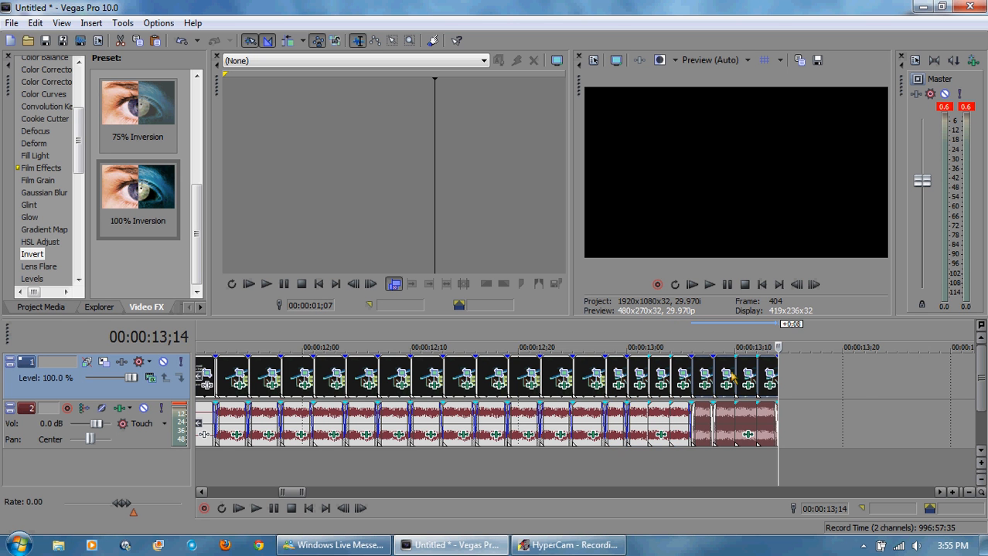
pyautogui.hotkey('ctrl', 'v')
pyautogui.hotkey('ctrl', 'v')
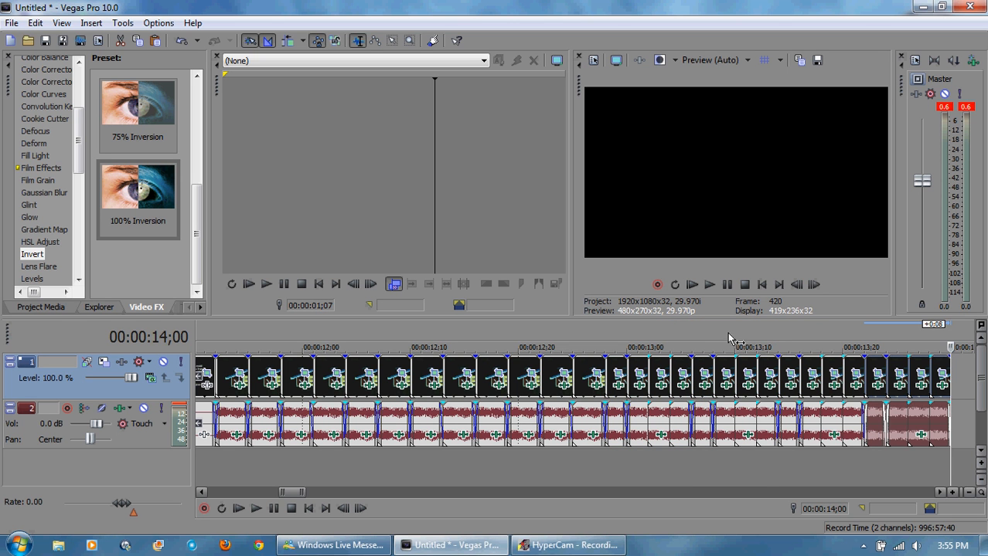
# Step: Shorten the final four clips further and close the gaps between them at the track end
pyautogui.moveTo(294, 496); pyautogui.dragTo(304, 494)
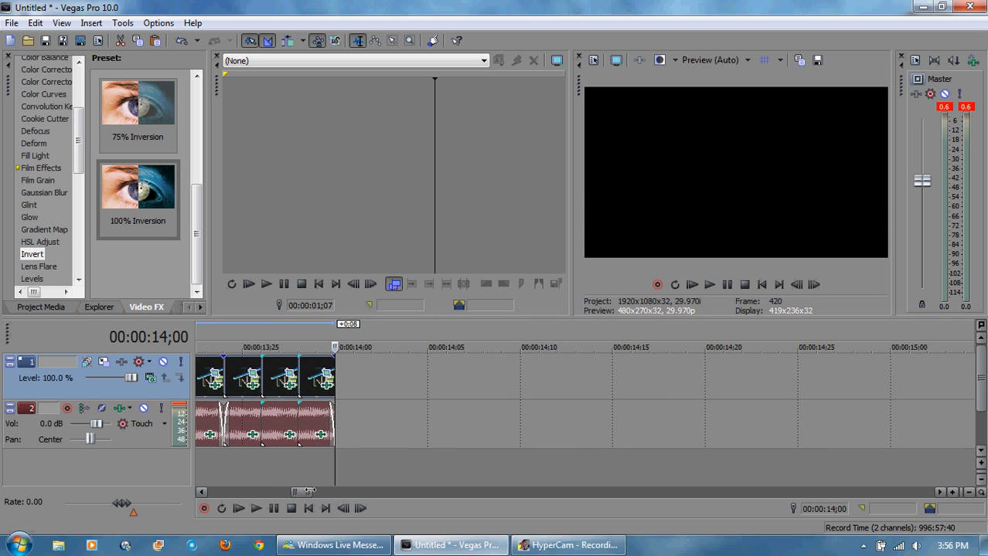
pyautogui.click(201, 493)
pyautogui.click(202, 493)
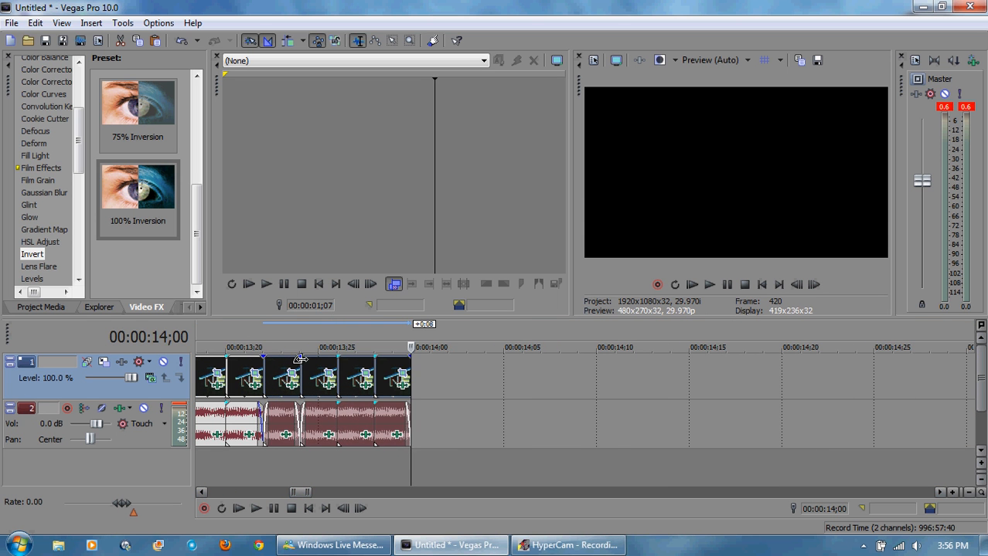
pyautogui.moveTo(301, 364); pyautogui.dragTo(393, 364)
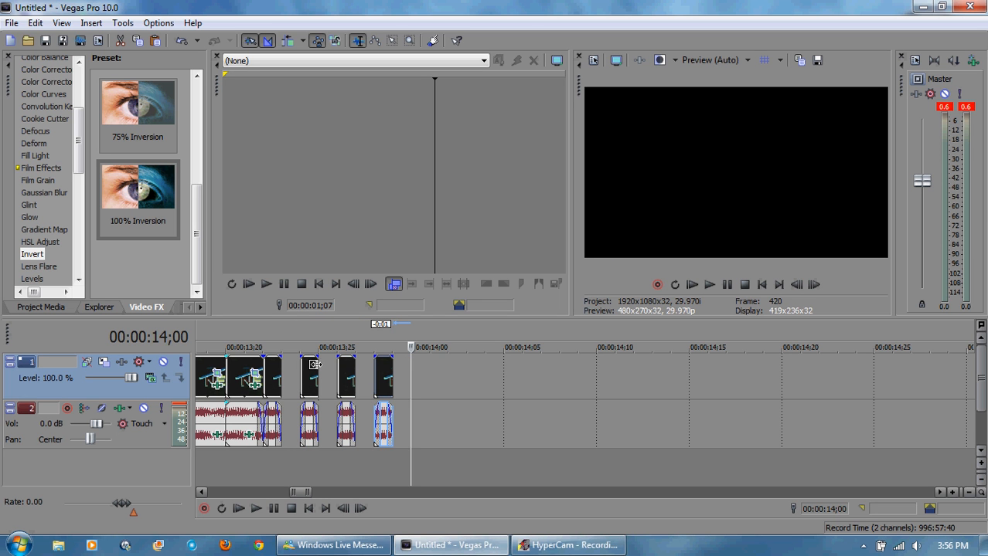
pyautogui.moveTo(315, 364)
pyautogui.mouseDown()
pyautogui.moveTo(297, 364)
pyautogui.moveTo(340, 363)
pyautogui.moveTo(312, 374)
pyautogui.mouseUp()
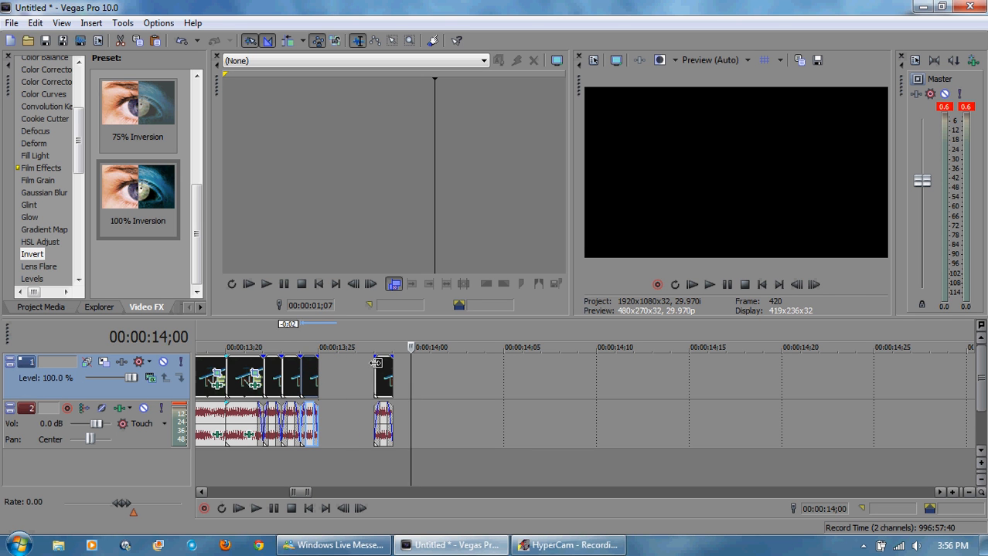
pyautogui.moveTo(375, 363); pyautogui.dragTo(334, 379)
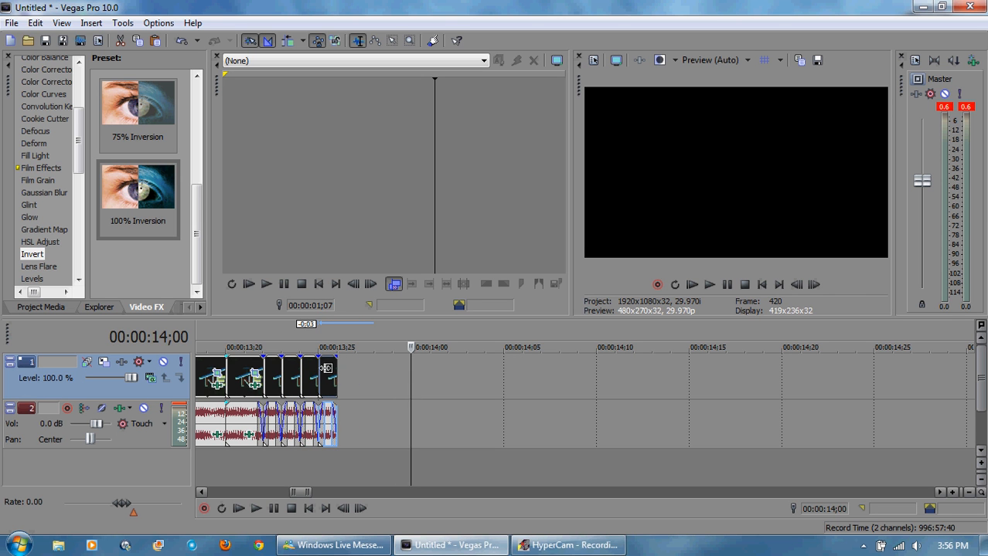
# Step: Play back the shortened clips at the end of the track
pyautogui.click(263, 336)
pyautogui.click(712, 284)
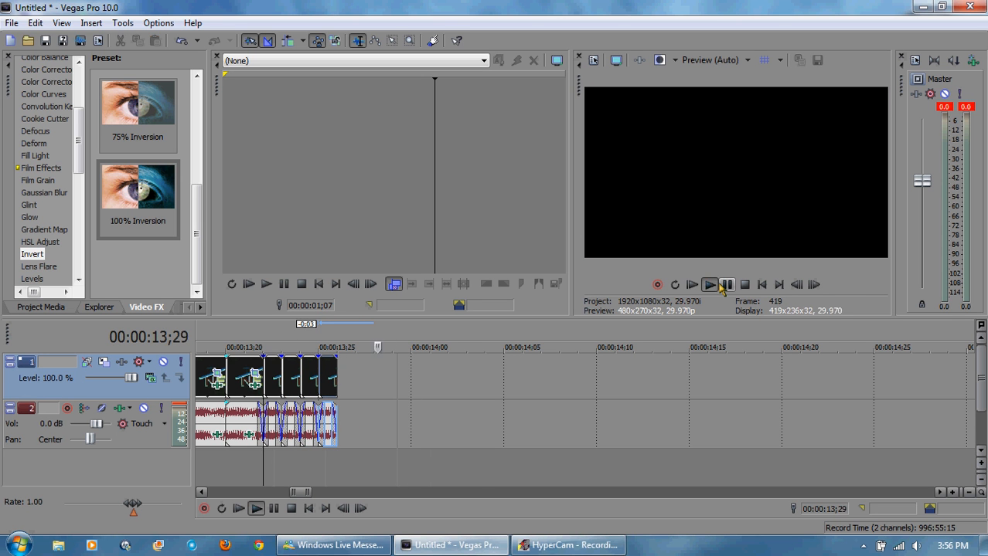
pyautogui.click(725, 285)
pyautogui.click(284, 371)
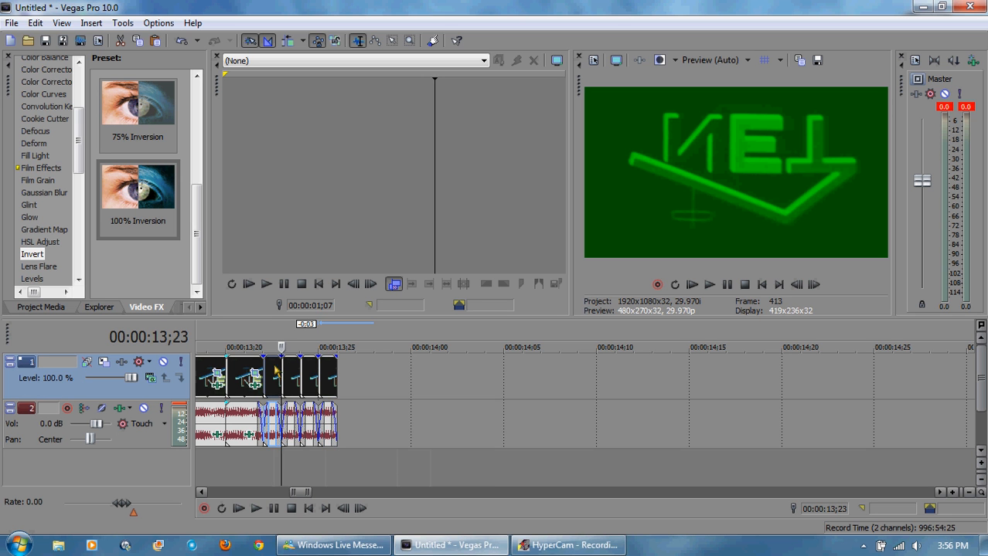
pyautogui.keyDown('shift'); pyautogui.click(331, 375); pyautogui.keyUp('shift')
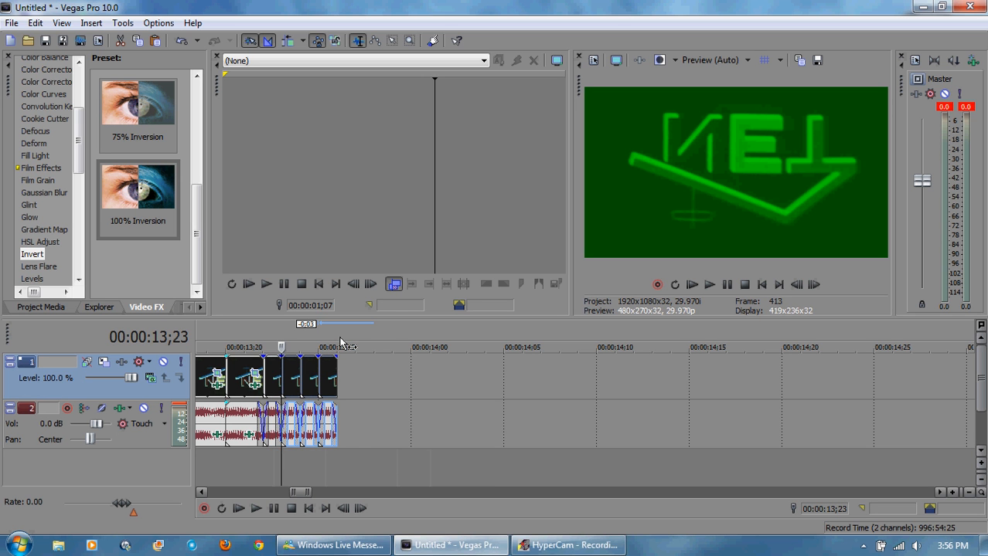
pyautogui.click(340, 344)
pyautogui.hotkey('ctrl', 'v')
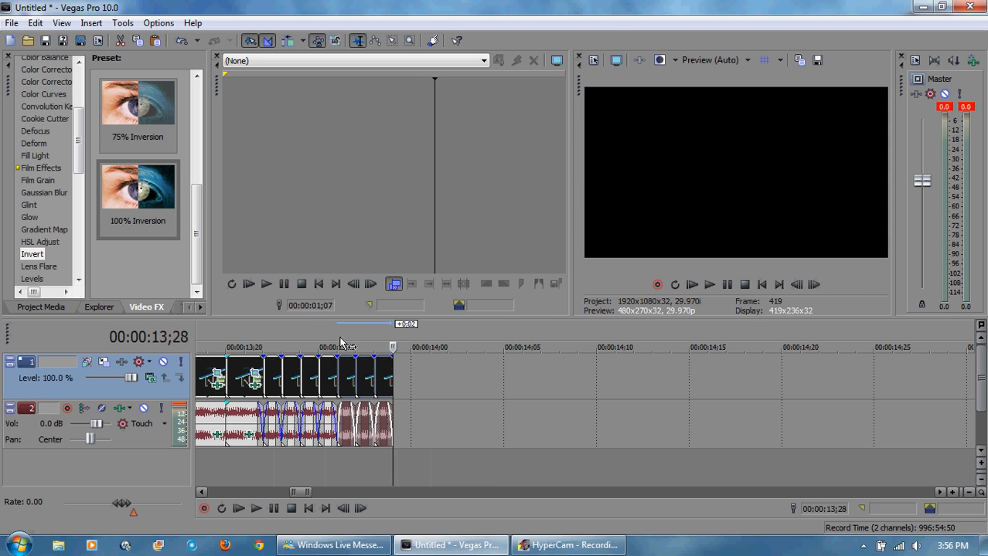
pyautogui.click(34, 23)
pyautogui.click(55, 44)
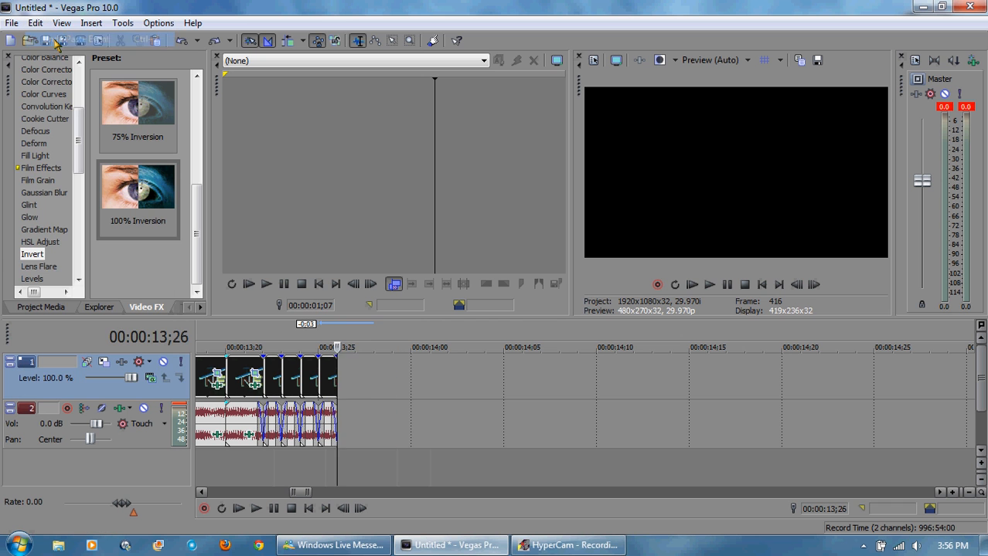
# Step: Select the four shortest clips at the end of the track and paste three copies after them
pyautogui.click(272, 374)
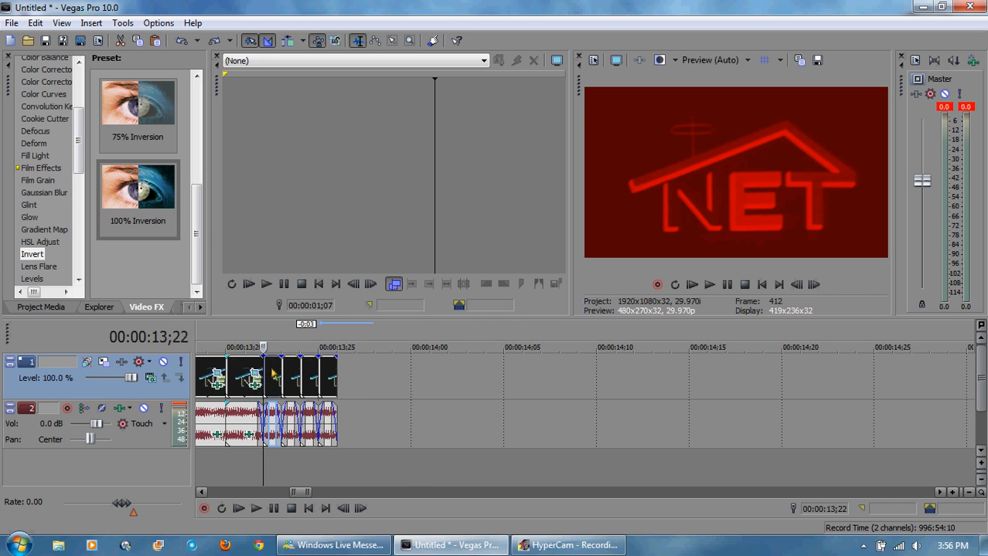
pyautogui.keyDown('shift'); pyautogui.click(330, 375); pyautogui.keyUp('shift')
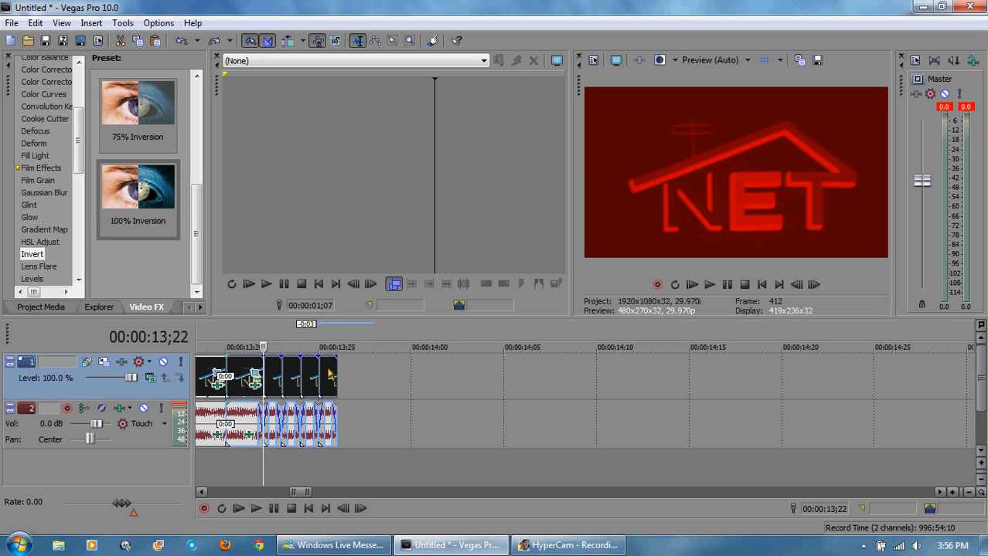
pyautogui.click(376, 384)
pyautogui.click(281, 378)
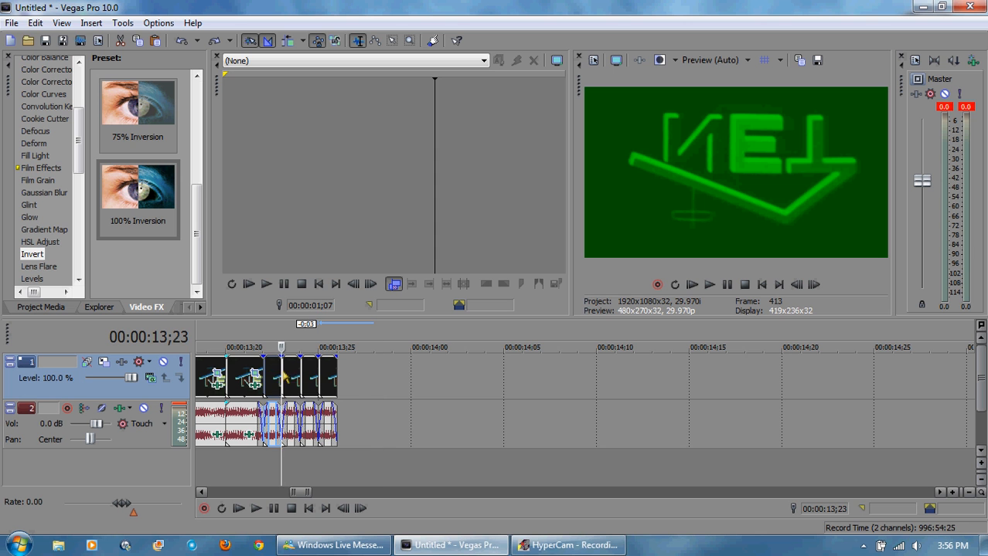
pyautogui.keyDown('shift'); pyautogui.click(330, 378); pyautogui.keyUp('shift')
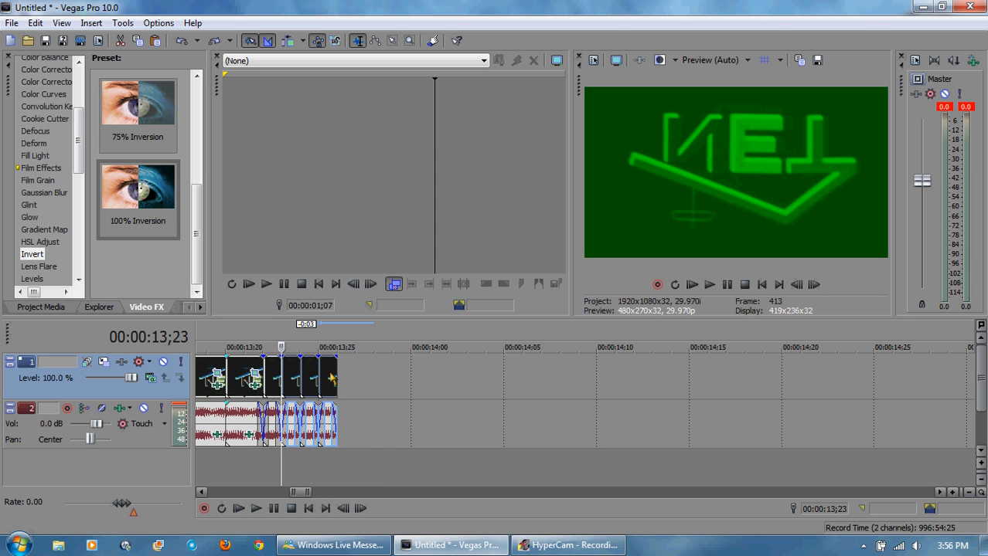
pyautogui.click(277, 378)
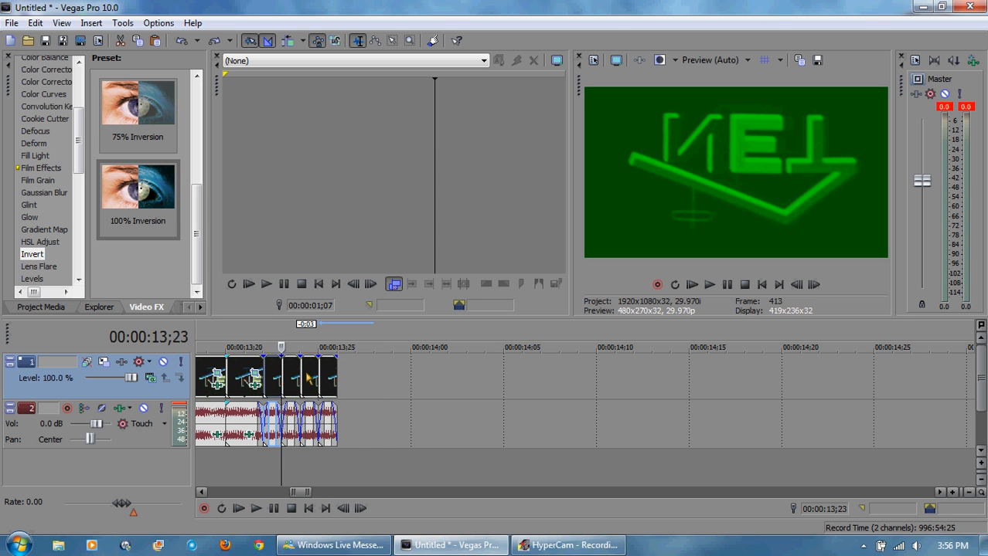
pyautogui.keyDown('shift'); pyautogui.click(330, 379); pyautogui.keyUp('shift')
pyautogui.click(398, 385)
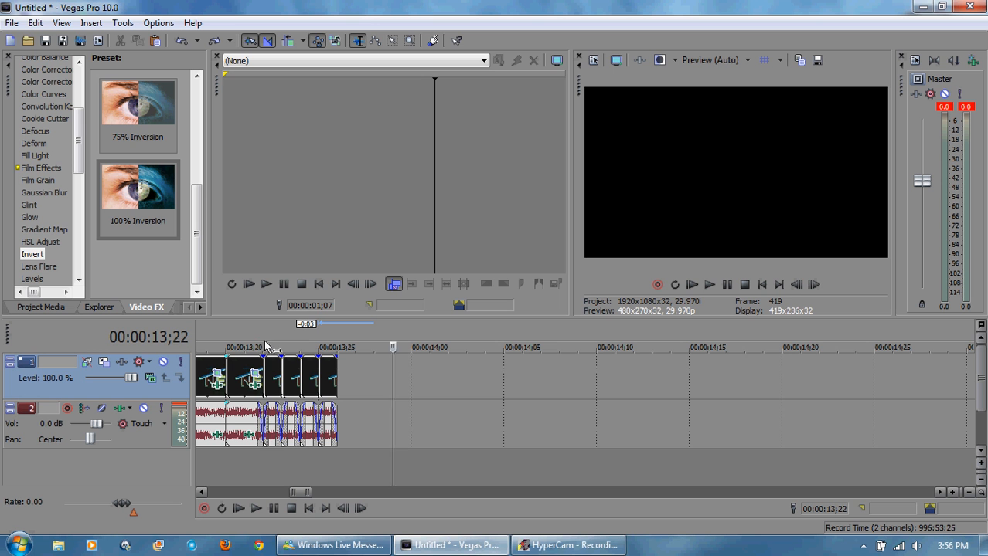
pyautogui.click(272, 376)
pyautogui.keyDown('shift'); pyautogui.click(329, 379); pyautogui.keyUp('shift')
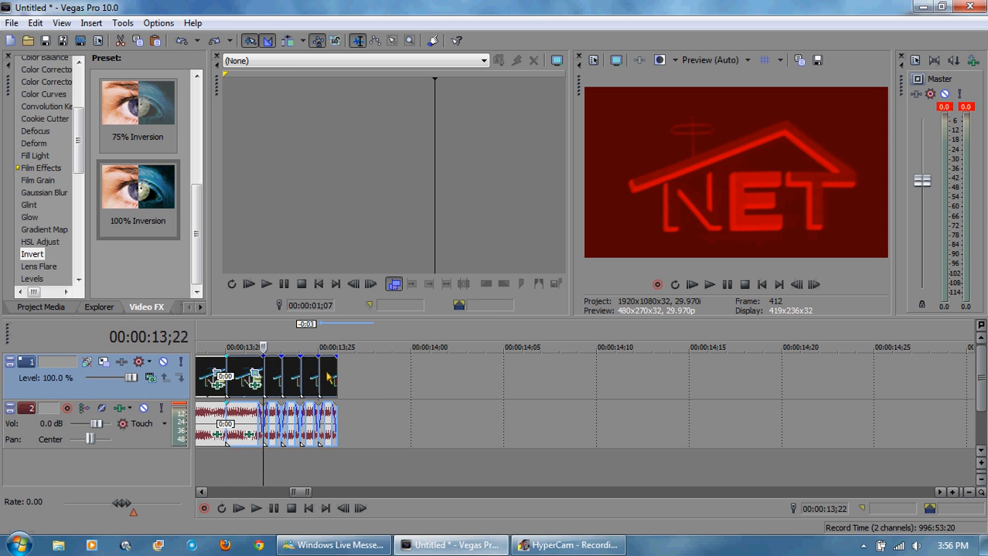
pyautogui.click(280, 343)
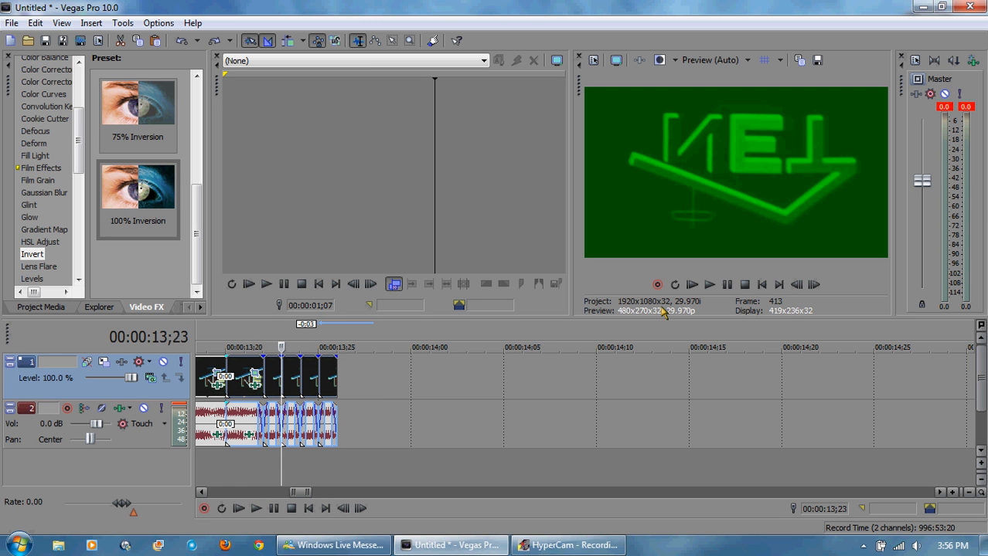
pyautogui.click(427, 404)
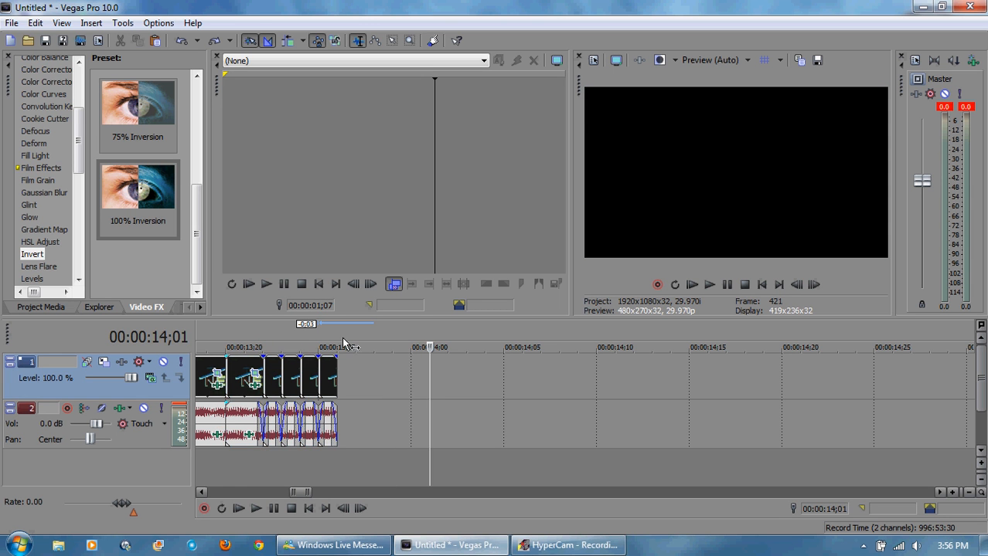
pyautogui.click(271, 338)
pyautogui.click(281, 378)
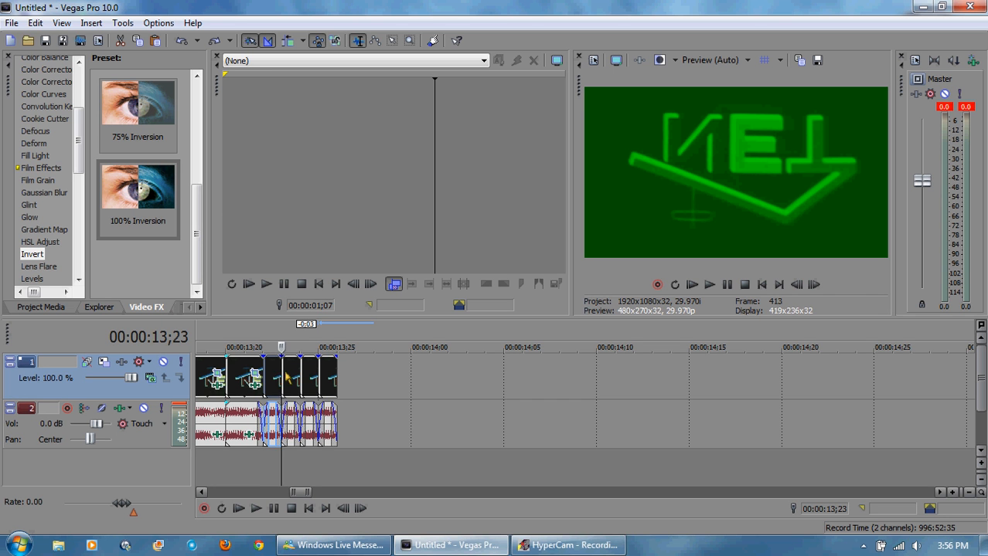
pyautogui.keyDown('ctrl'); pyautogui.click(312, 378); pyautogui.keyUp('ctrl')
pyautogui.keyDown('ctrl'); pyautogui.click(332, 379); pyautogui.keyUp('ctrl')
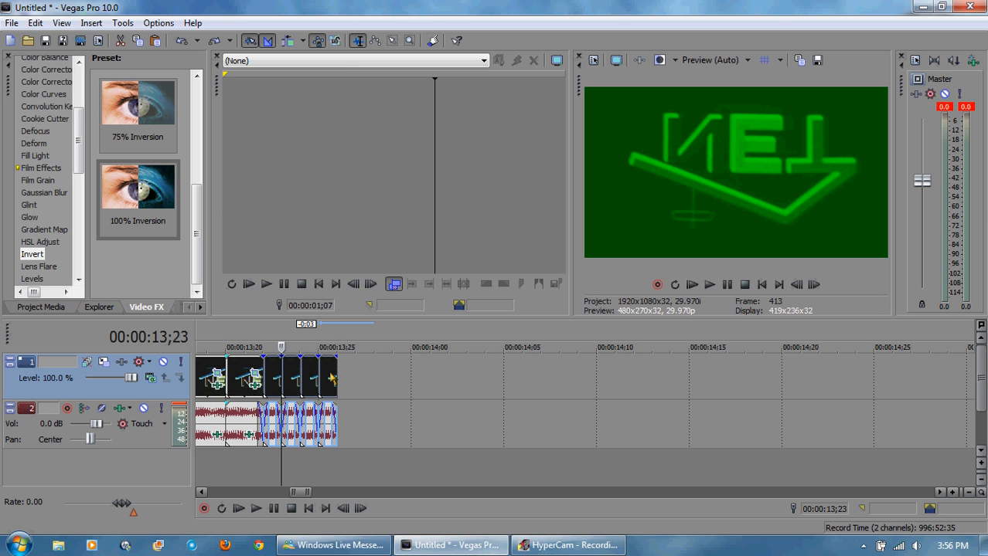
pyautogui.click(337, 341)
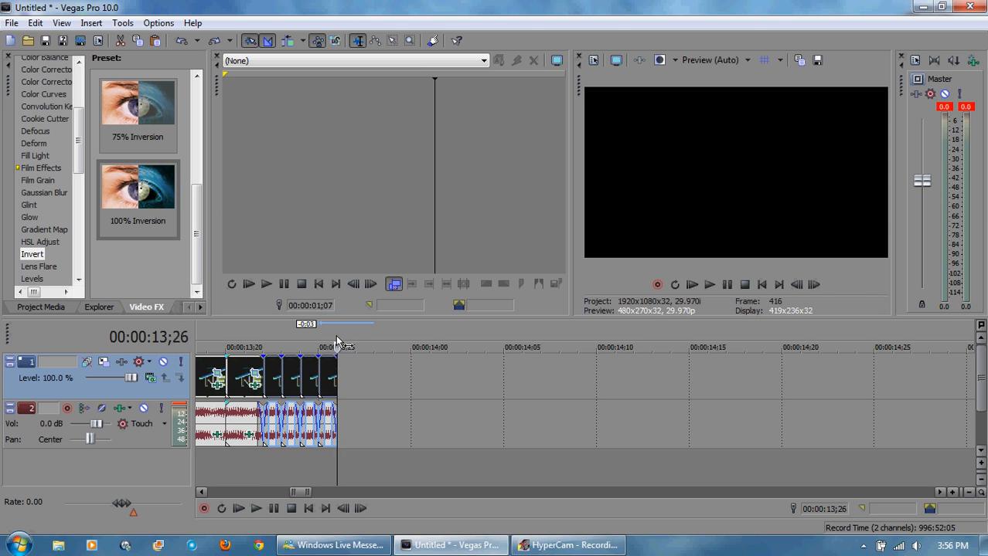
pyautogui.hotkey('ctrl', 'v')
pyautogui.hotkey('ctrl', 'v')
pyautogui.hotkey('ctrl', 'v')
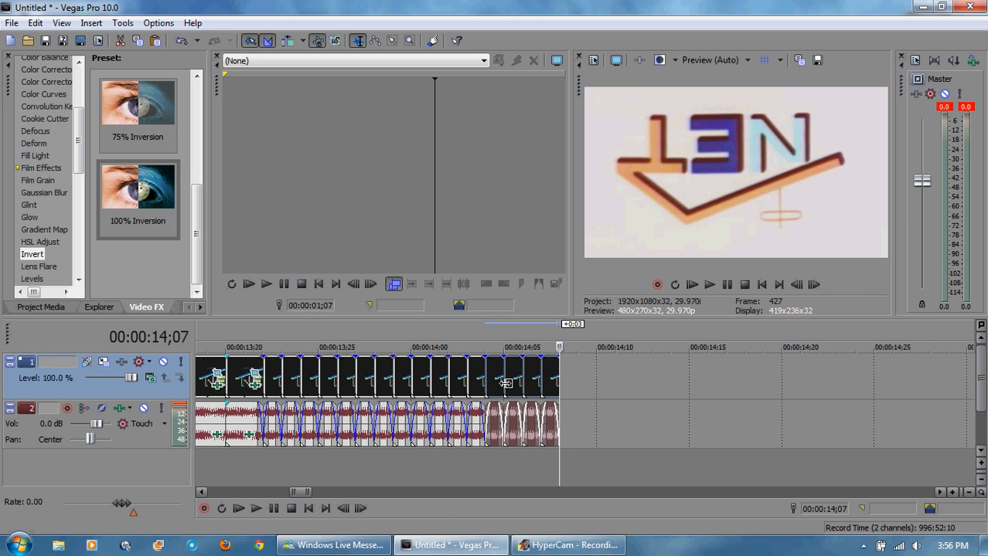
# Step: Play the whole project from the beginning to review the logo sequence
pyautogui.click(761, 284)
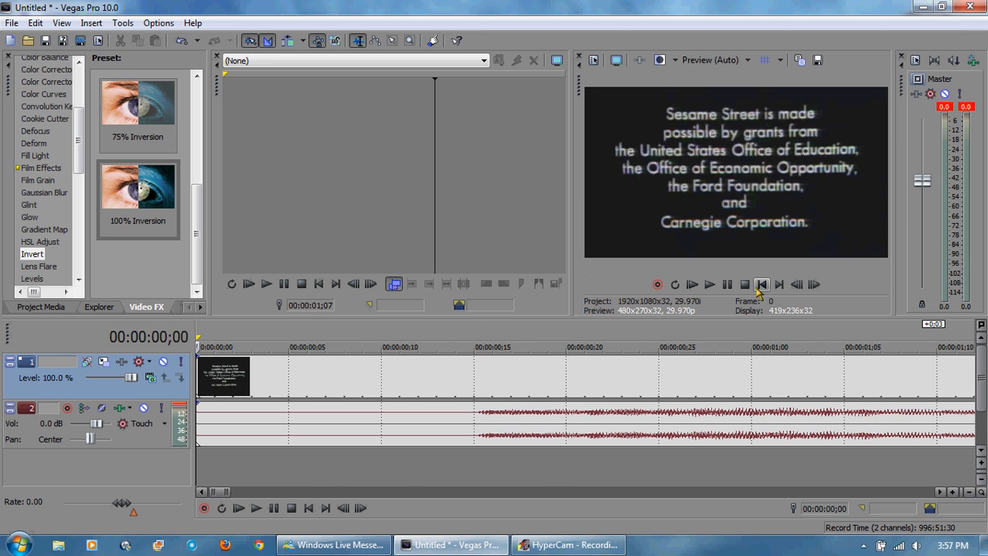
pyautogui.click(709, 284)
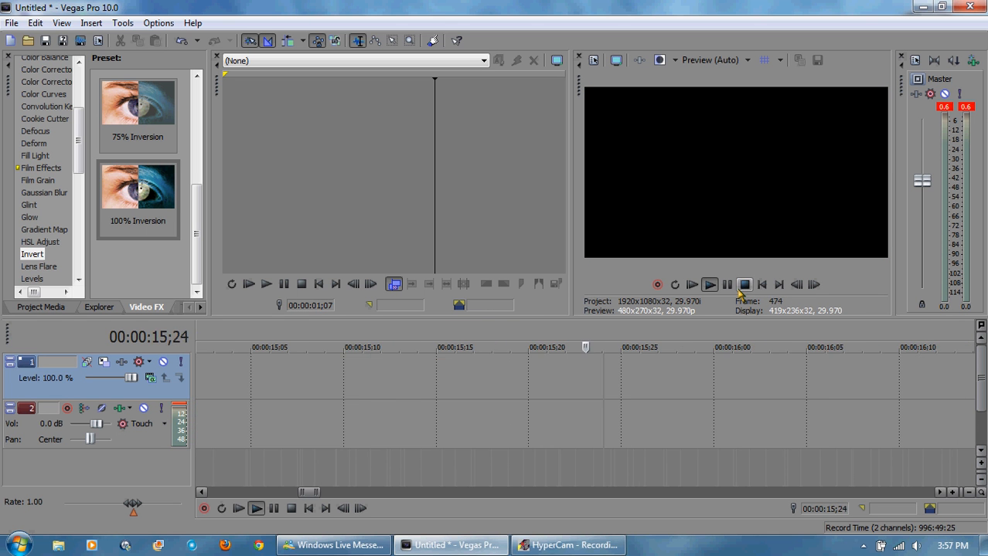
pyautogui.press('space')
pyautogui.moveTo(220, 498); pyautogui.dragTo(301, 494)
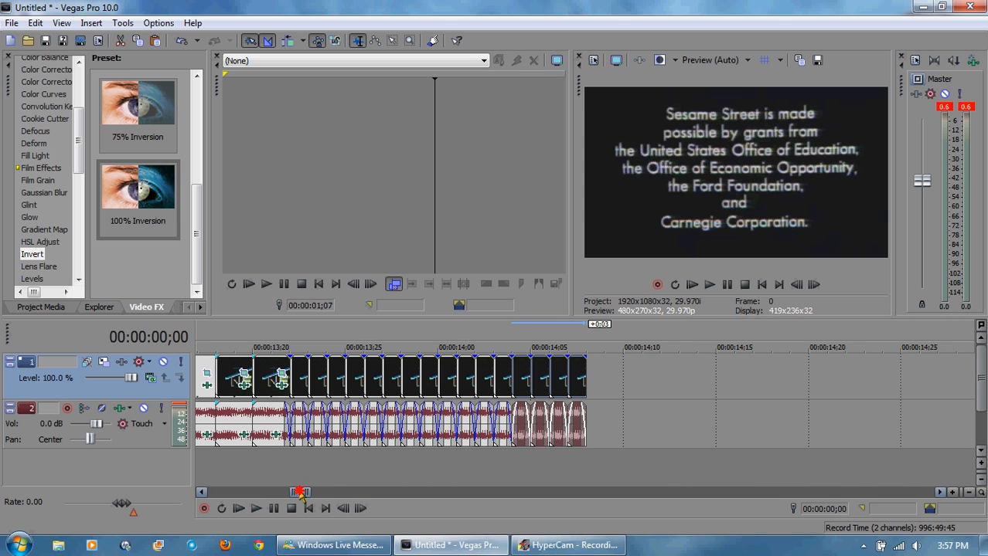
# Step: Paste the copied clips again at the end of the track, then delete the final two clips
pyautogui.click(591, 340)
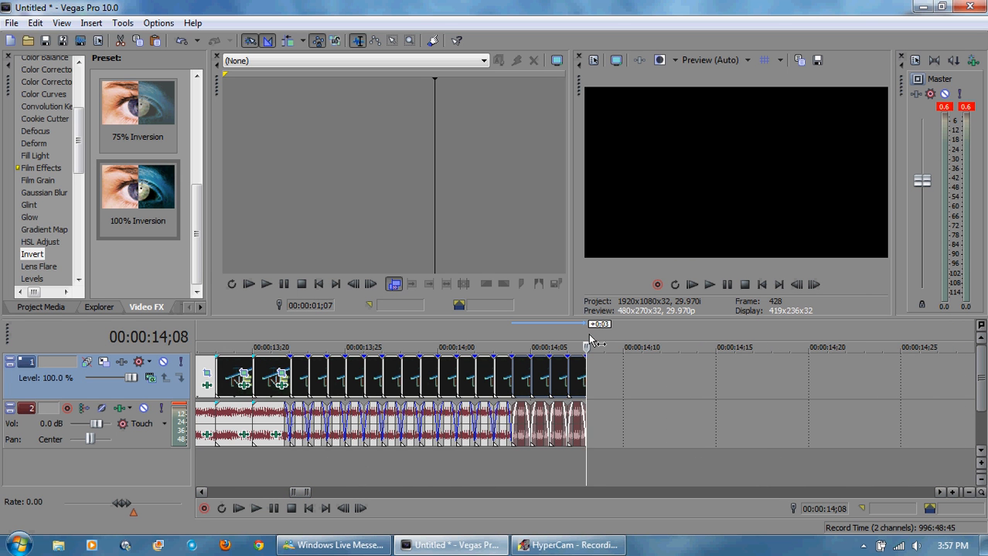
pyautogui.hotkey('ctrl', 'v')
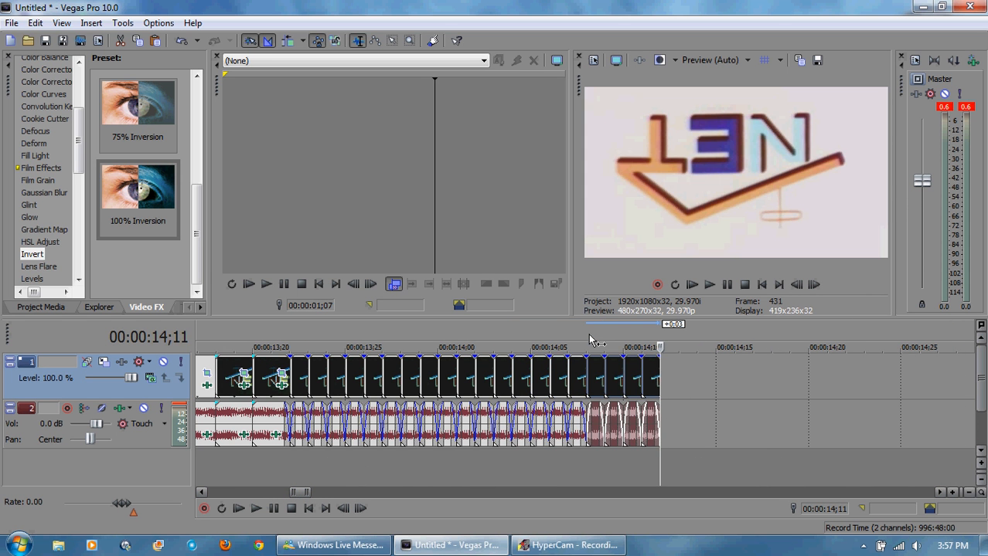
pyautogui.click(615, 367)
pyautogui.click(655, 364)
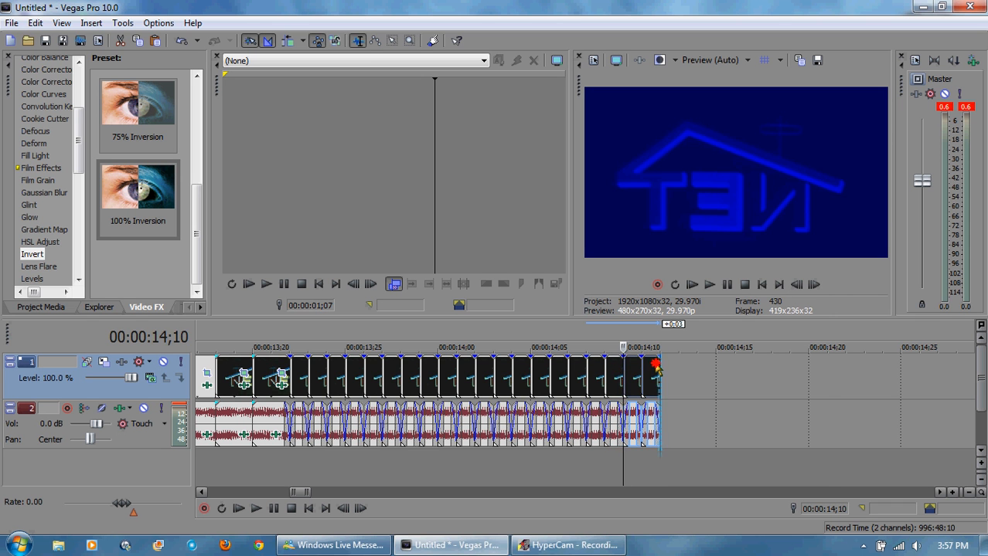
pyautogui.rightClick(656, 371)
pyautogui.click(669, 337)
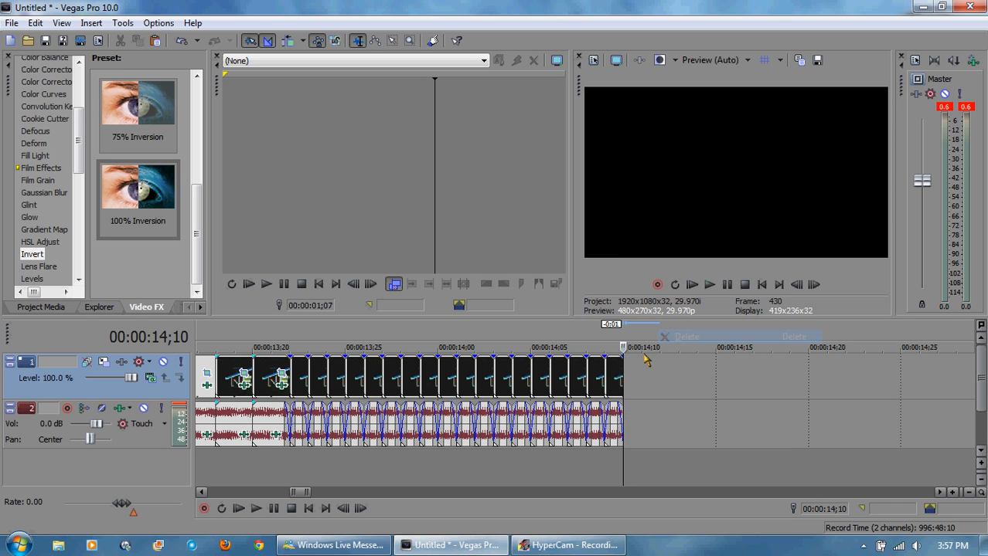
pyautogui.rightClick(617, 375)
pyautogui.click(657, 336)
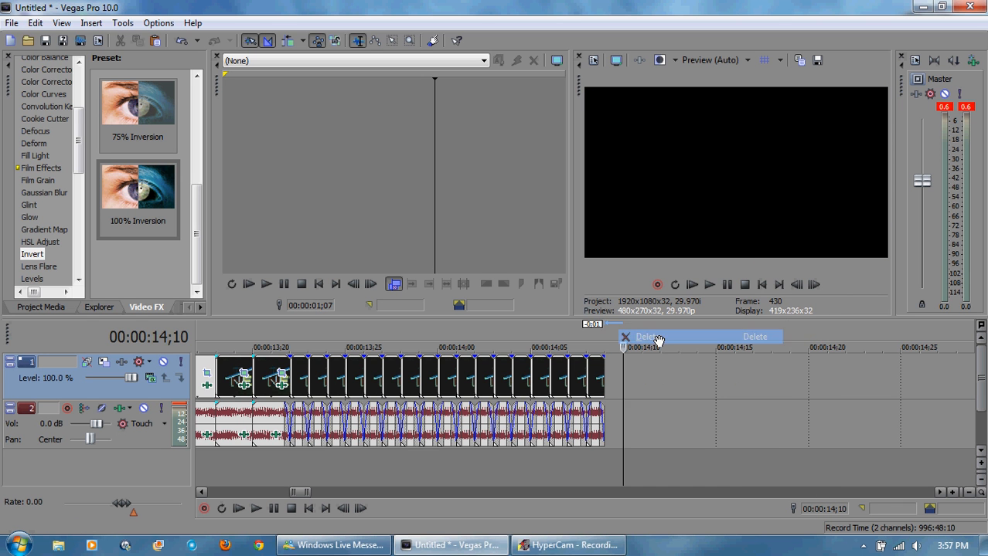
# Step: Extend the final logo clip so it holds on screen until about 00:00:17;05
pyautogui.click(585, 345)
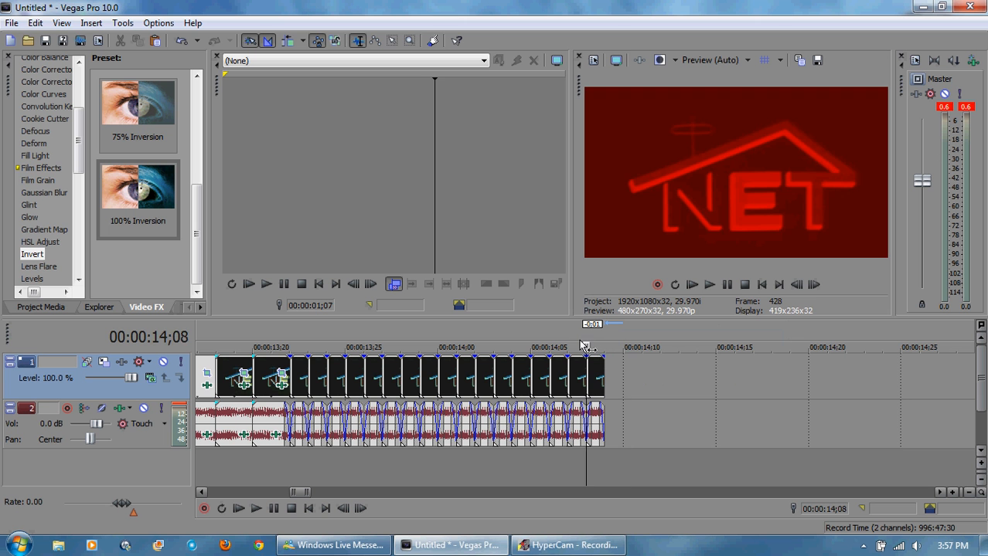
pyautogui.click(796, 284)
pyautogui.click(813, 284)
pyautogui.moveTo(605, 379); pyautogui.dragTo(957, 379)
pyautogui.moveTo(951, 434); pyautogui.dragTo(835, 434)
pyautogui.moveTo(844, 400); pyautogui.dragTo(845, 400)
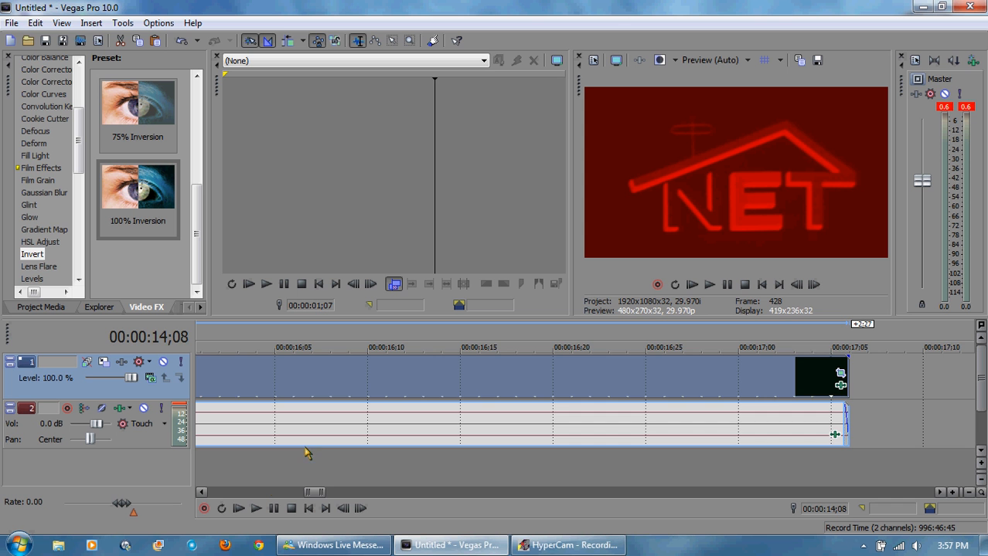
pyautogui.moveTo(311, 496); pyautogui.dragTo(296, 494)
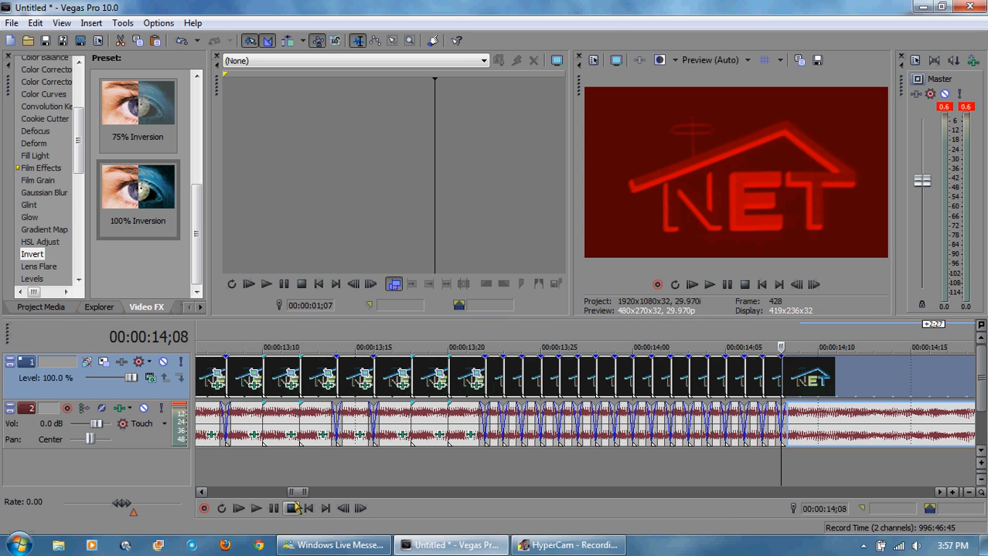
# Step: Play the end of the project to check the extended final clip
pyautogui.click(670, 341)
pyautogui.click(709, 284)
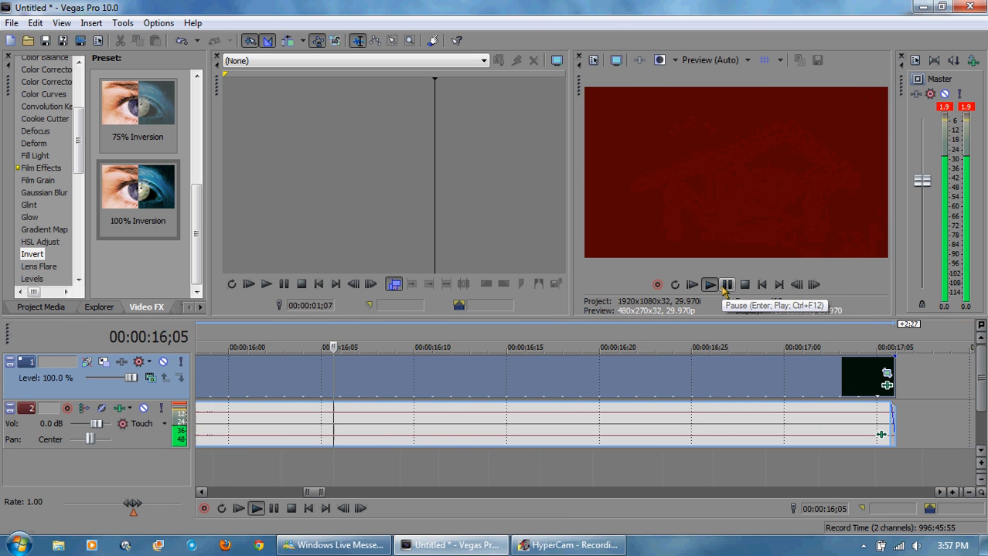
pyautogui.click(726, 284)
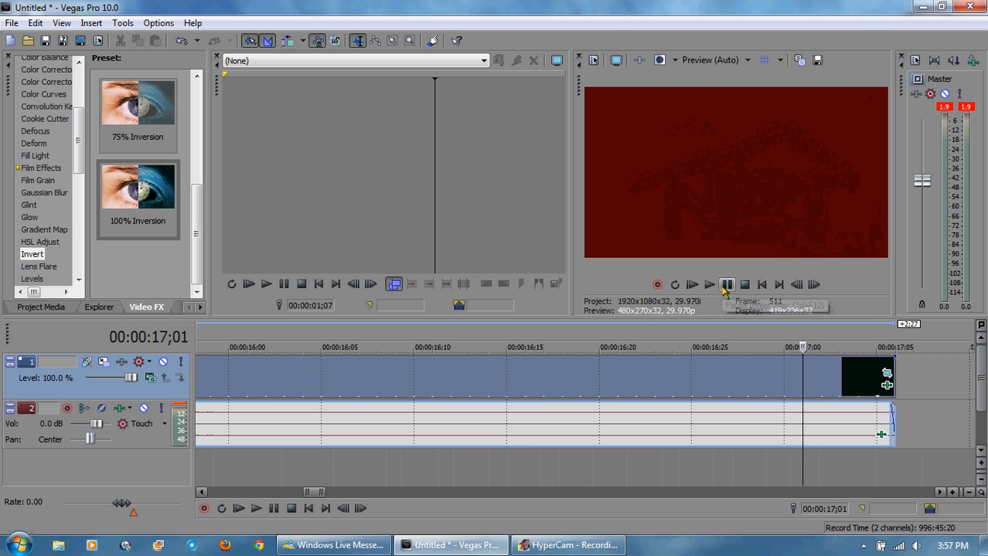
# Step: Add Pitch Shift and ExpressFX Distortion to the final audio event's effects and remove its Volume effect
pyautogui.click(881, 438)
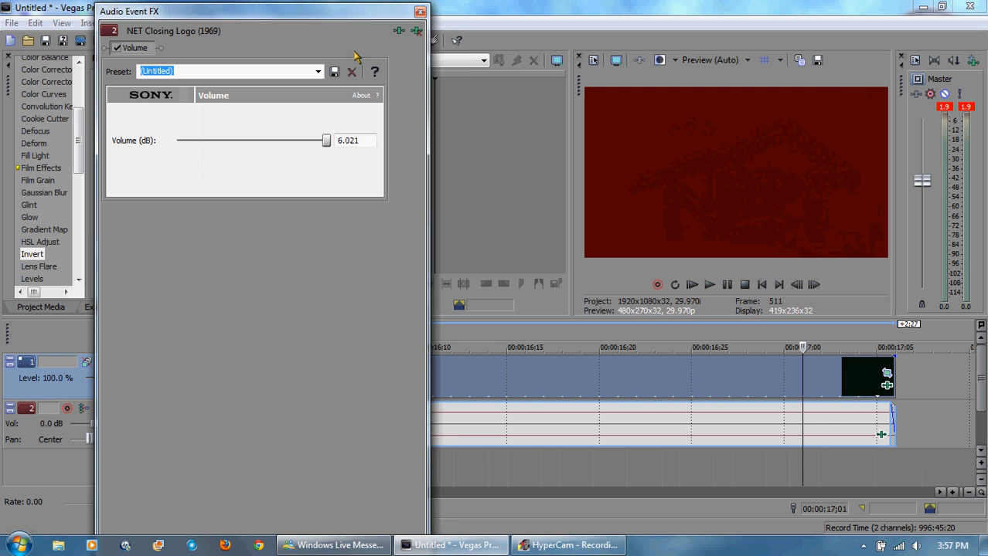
pyautogui.click(397, 33)
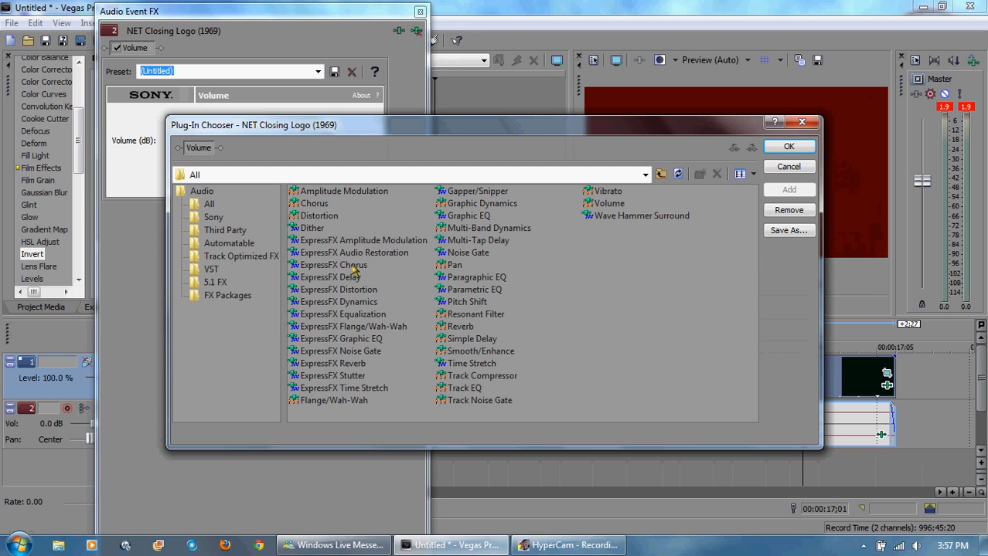
pyautogui.doubleClick(464, 301)
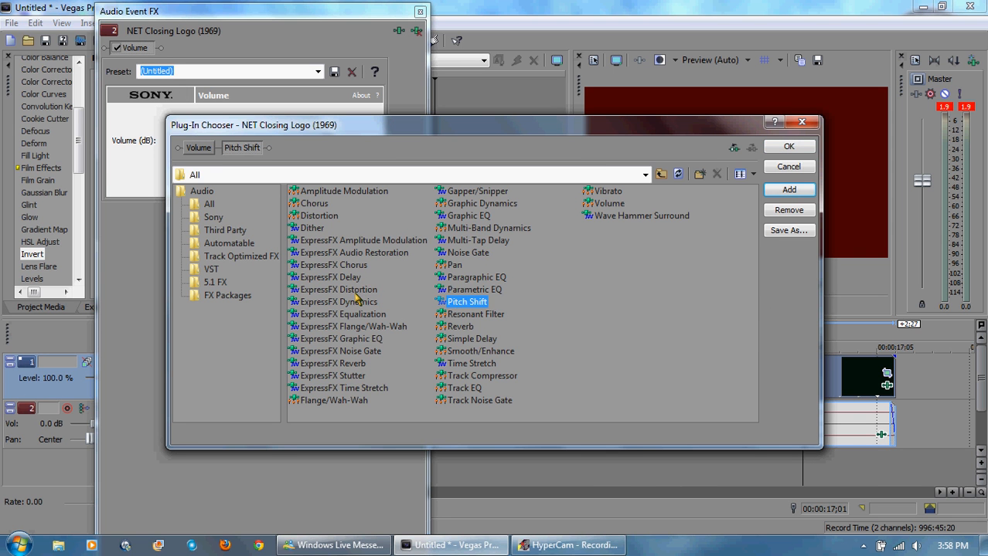
pyautogui.doubleClick(356, 291)
pyautogui.click(787, 147)
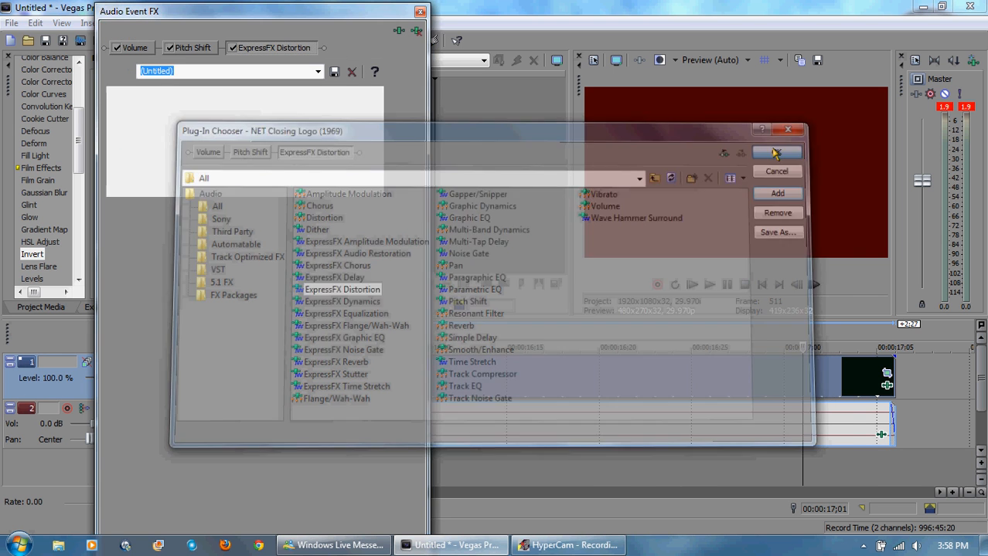
pyautogui.click(133, 49)
pyautogui.click(417, 31)
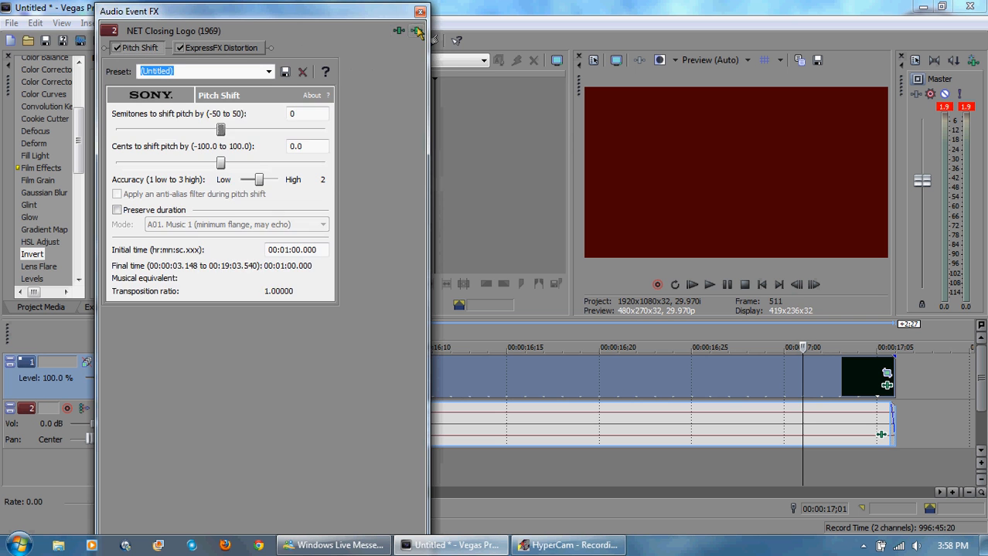
# Step: Add a second ExpressFX Distortion to the final audio event's effect chain
pyautogui.click(398, 30)
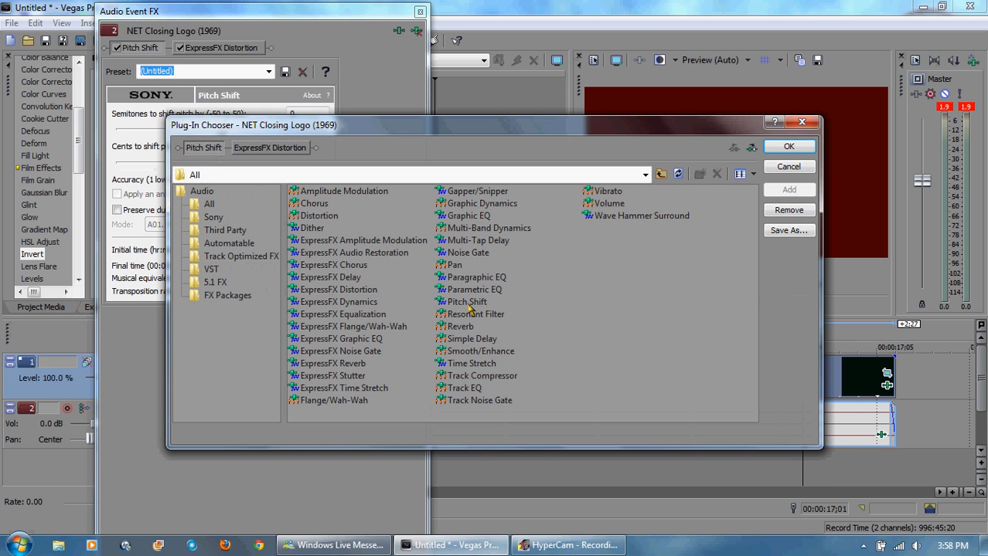
pyautogui.doubleClick(369, 290)
pyautogui.click(787, 149)
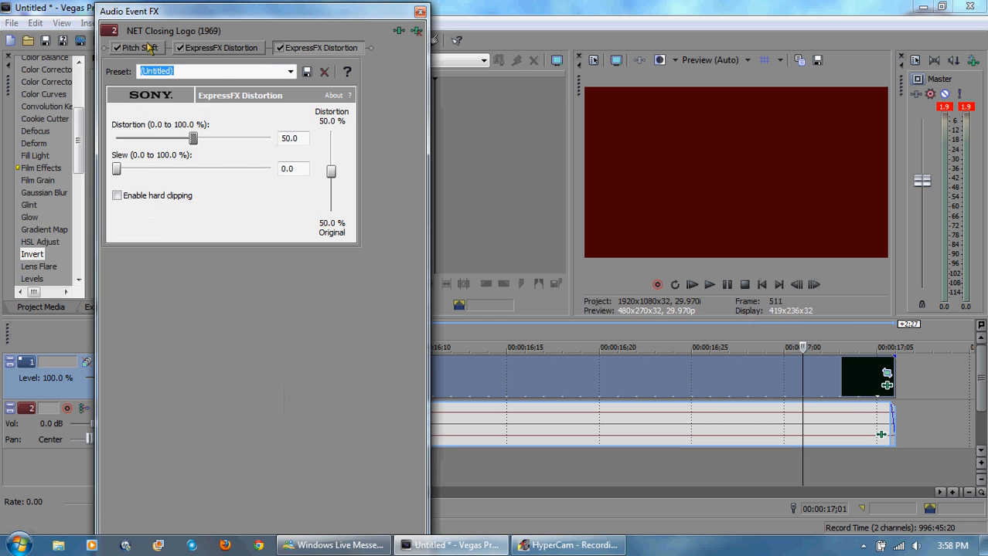
# Step: Set Pitch Shift to preserve duration, mode A17. Drums, unpitched (minimum echo), and -4 semitones
pyautogui.click(151, 48)
pyautogui.click(269, 71)
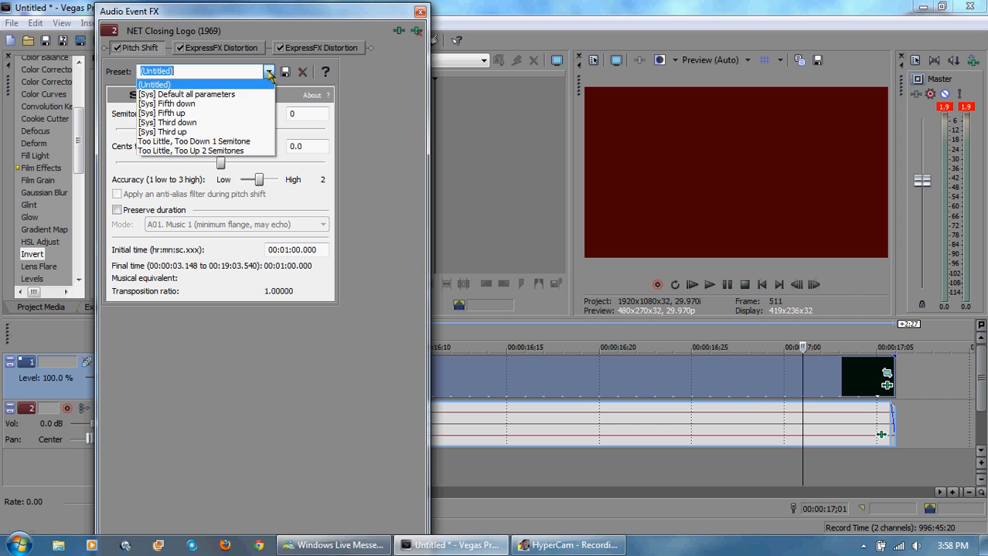
pyautogui.click(386, 91)
pyautogui.click(117, 210)
pyautogui.click(174, 222)
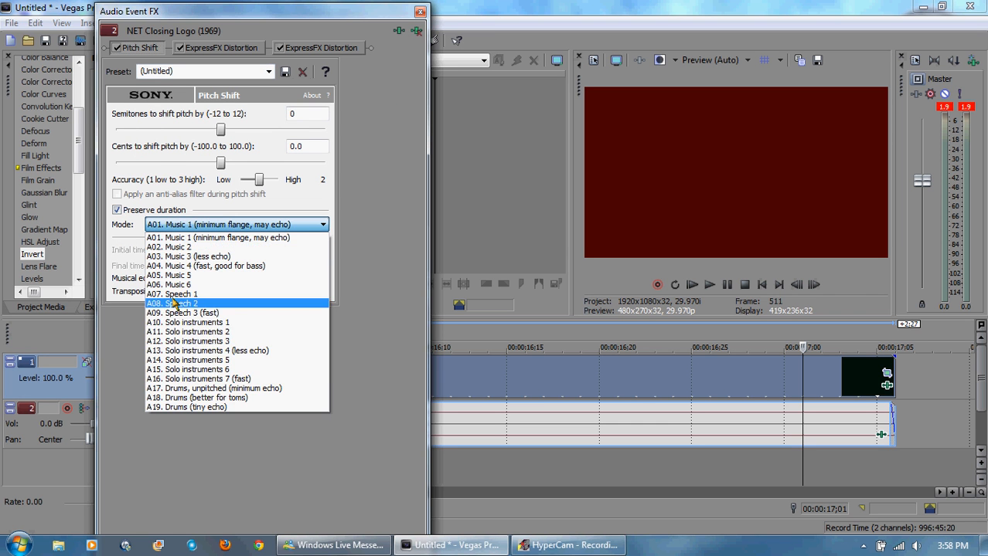
pyautogui.click(176, 389)
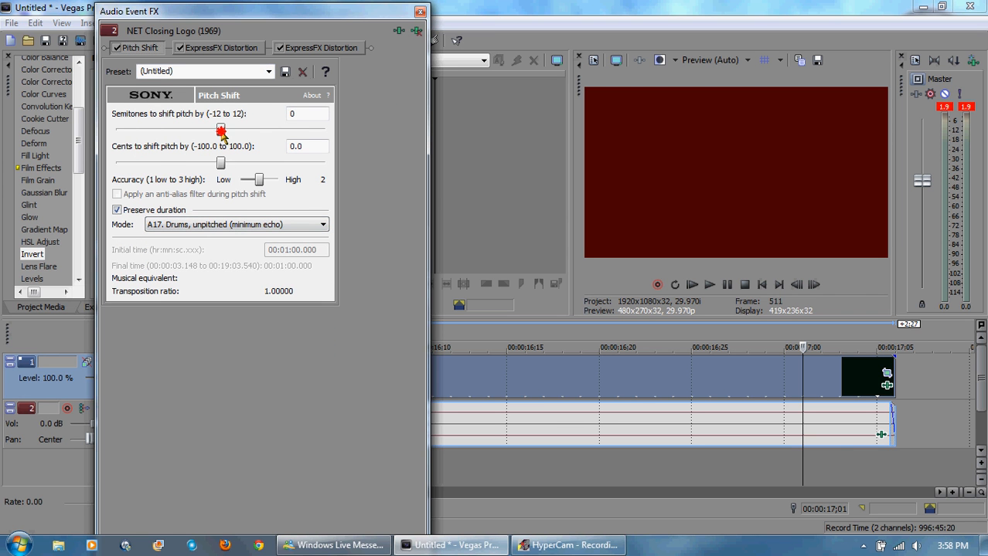
pyautogui.moveTo(220, 129); pyautogui.dragTo(186, 129)
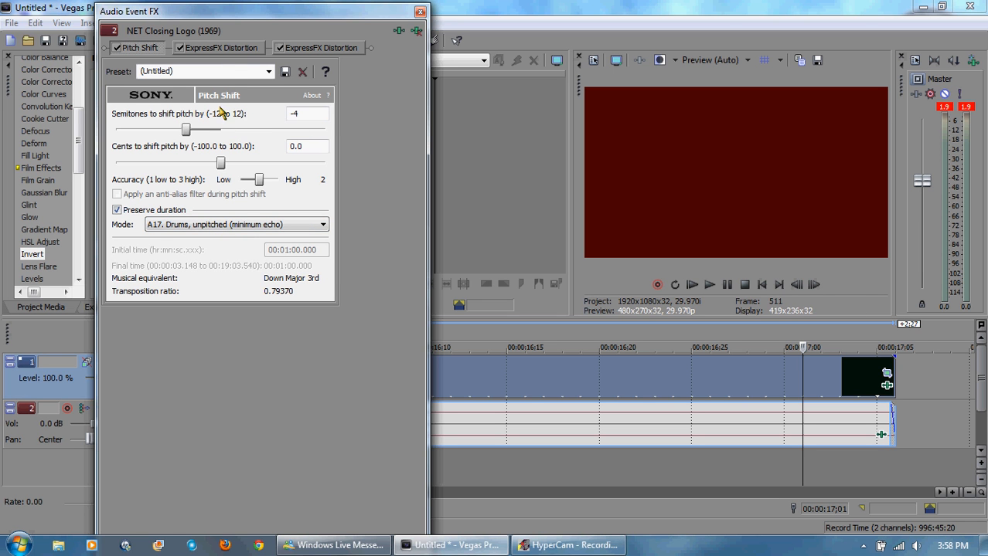
# Step: Apply the [Sys] Mangle preset to both ExpressFX Distortion effects and close the audio effects dialog
pyautogui.click(235, 48)
pyautogui.click(290, 71)
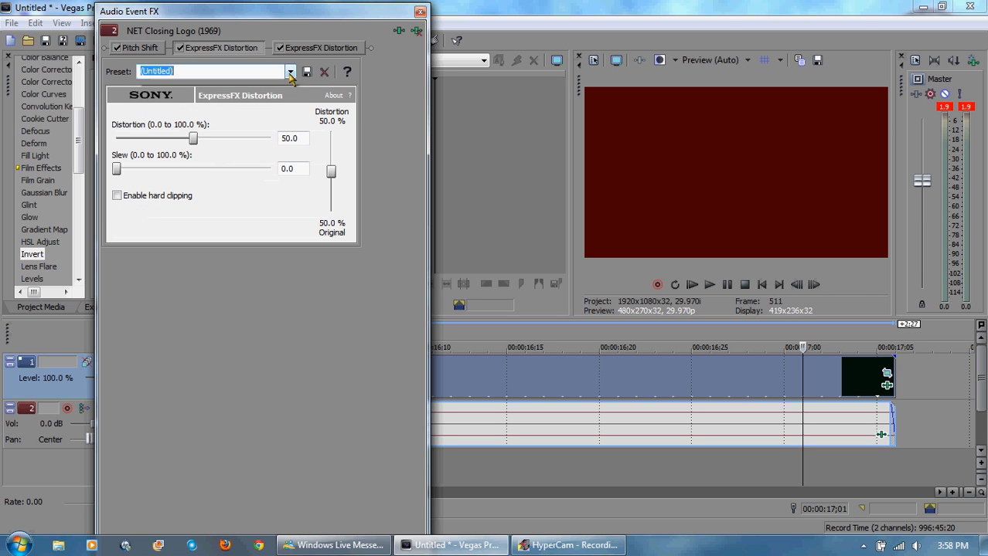
pyautogui.click(224, 123)
pyautogui.click(333, 48)
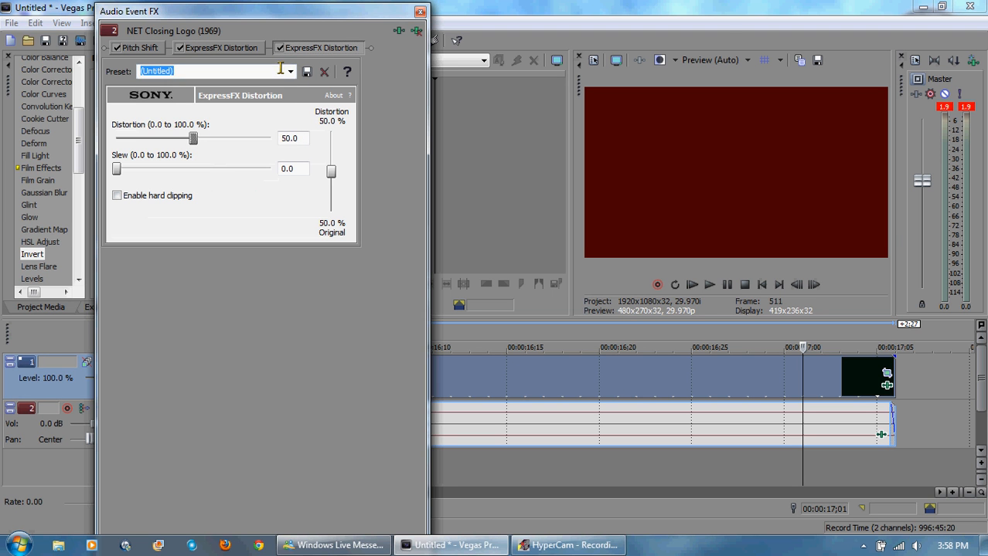
pyautogui.click(290, 72)
pyautogui.click(221, 123)
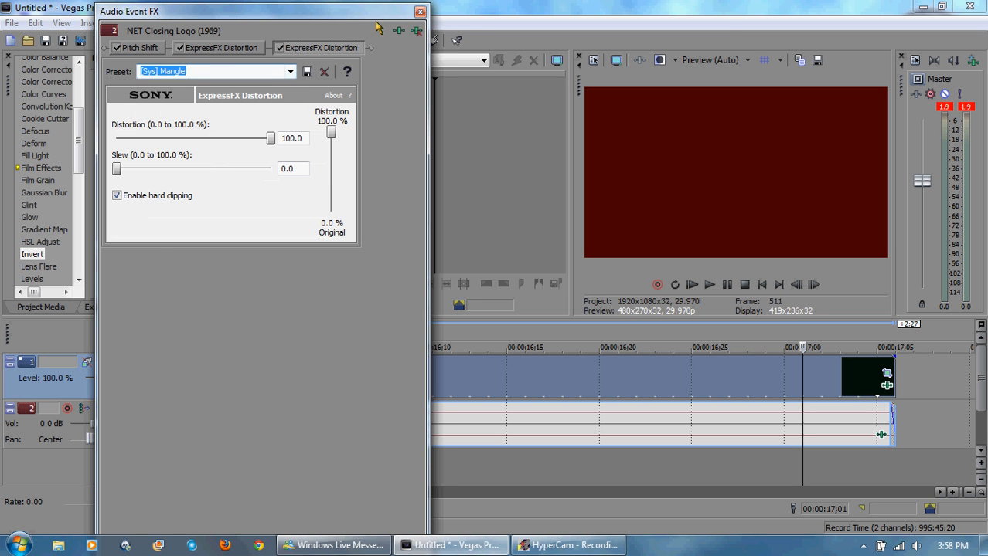
pyautogui.click(419, 12)
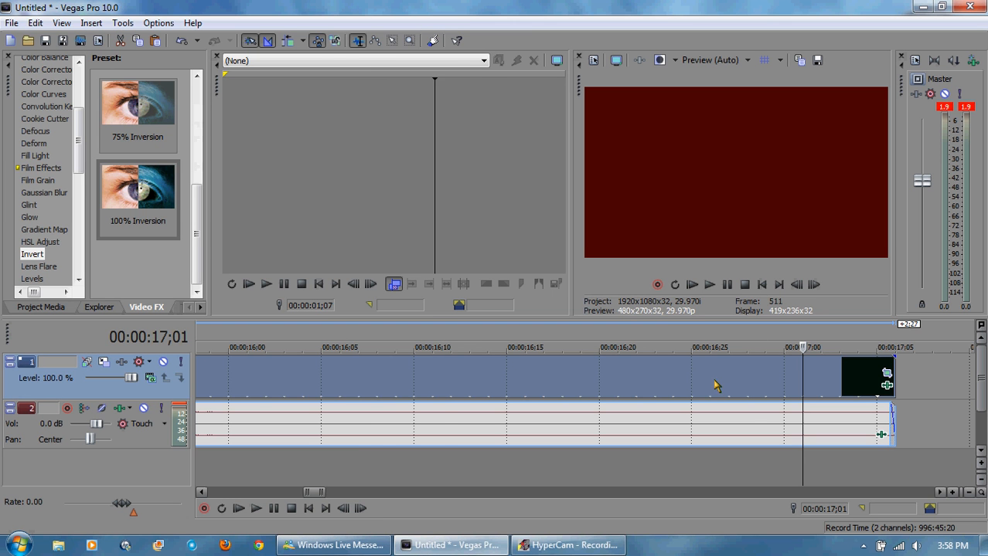
# Step: Add a Gradient Map effect to the final long clip's video effects and remove its Channel Blend effect
pyautogui.click(709, 343)
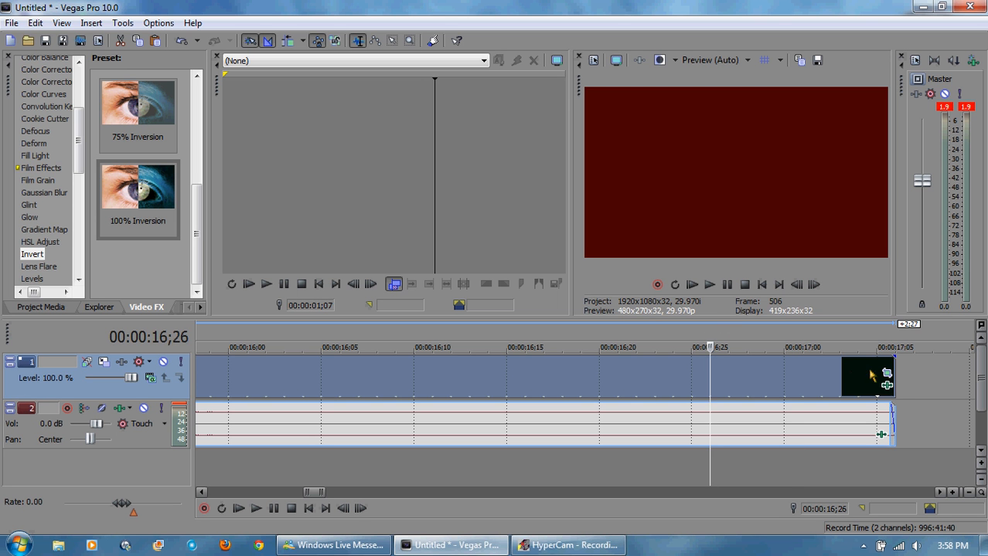
pyautogui.moveTo(318, 495); pyautogui.dragTo(306, 498)
pyautogui.click(563, 345)
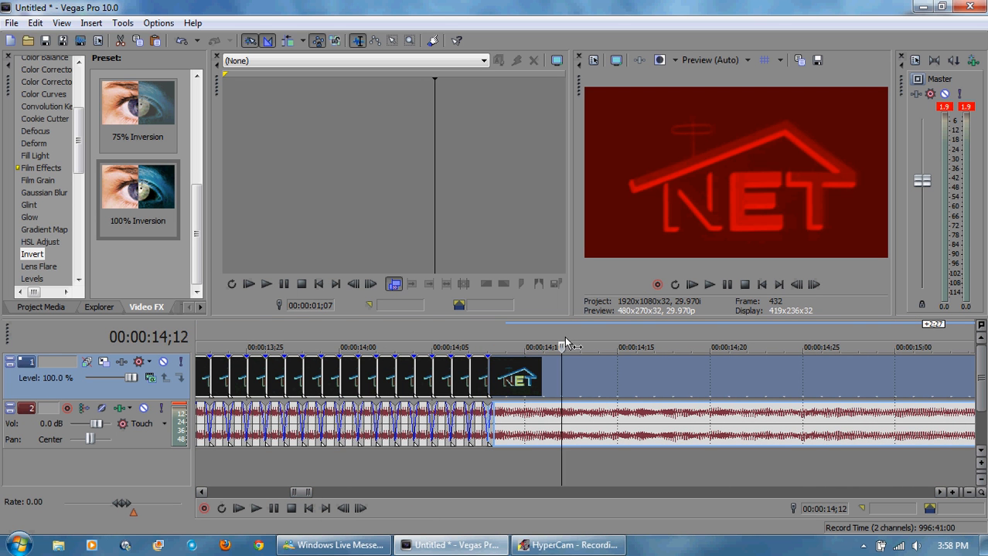
pyautogui.rightClick(605, 387)
pyautogui.click(674, 271)
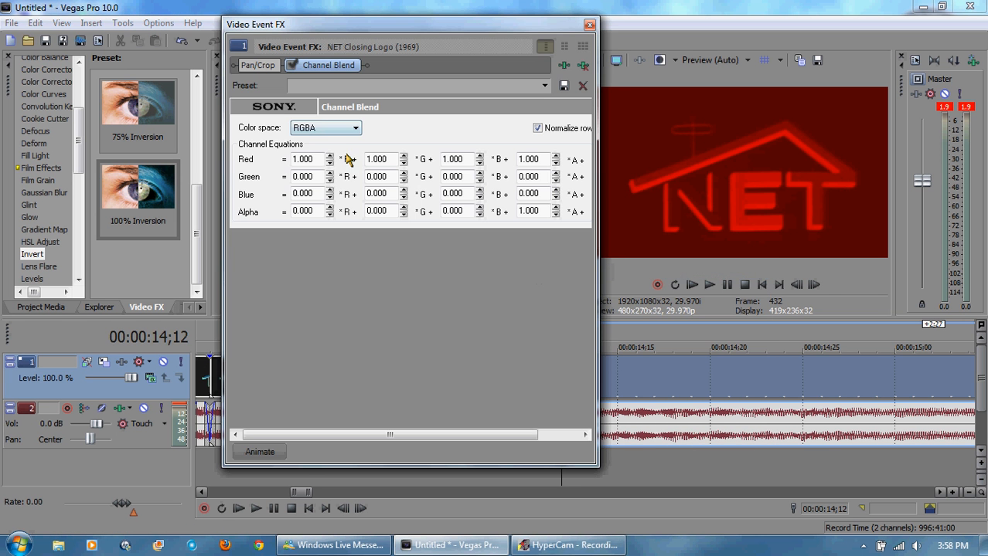
pyautogui.click(582, 65)
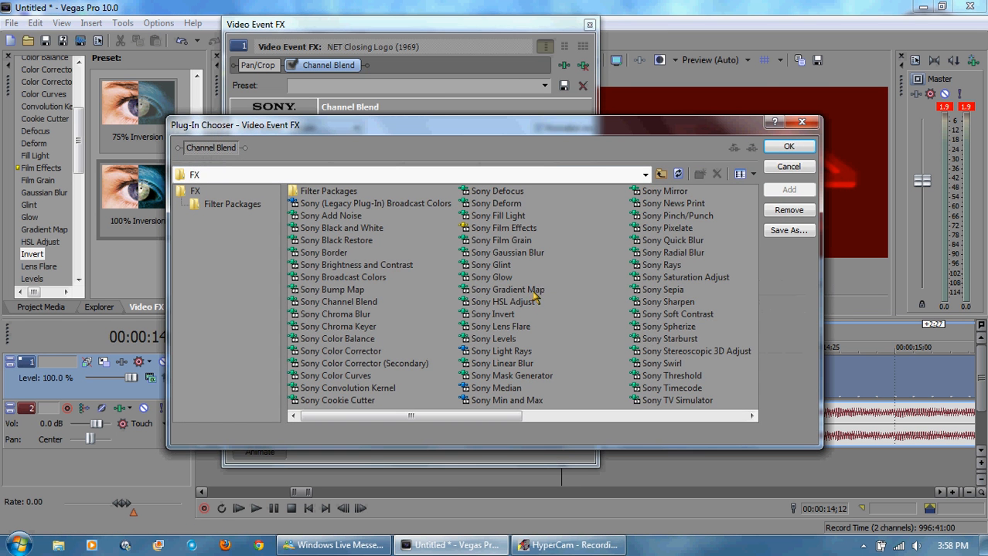
pyautogui.doubleClick(526, 291)
pyautogui.click(788, 146)
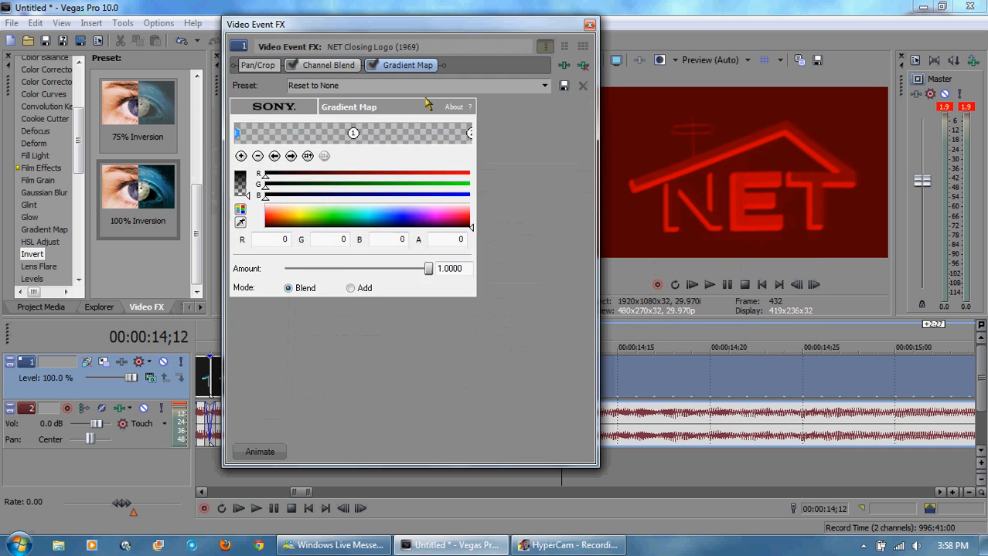
pyautogui.click(582, 65)
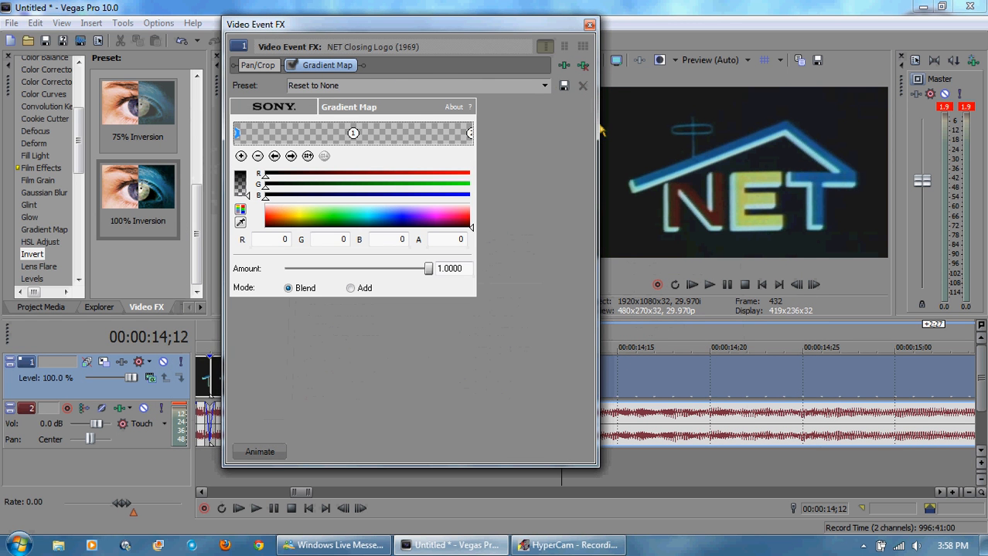
# Step: Try the Colorama Gradient Map preset, then switch to the Artificial Contrast preset
pyautogui.click(547, 86)
pyautogui.click(470, 193)
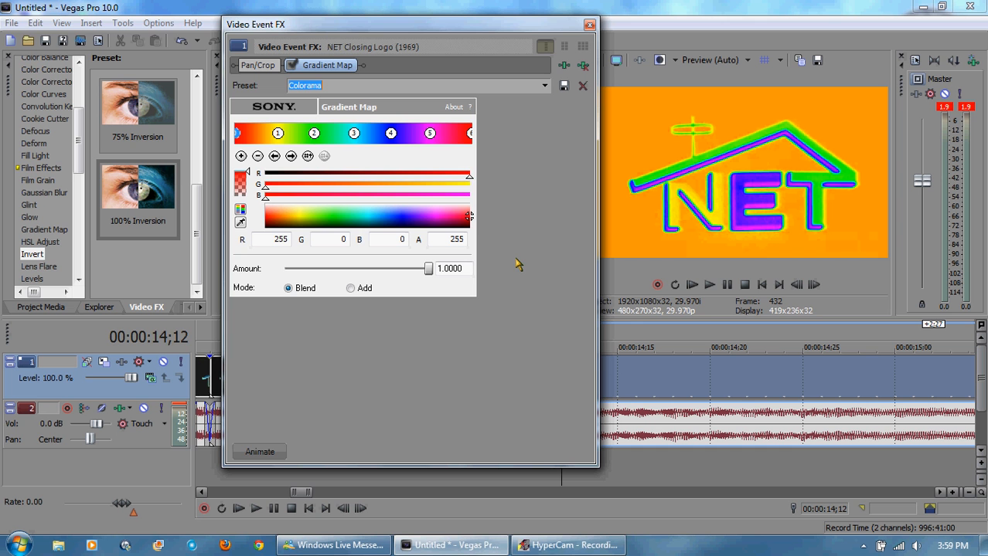
pyautogui.click(545, 86)
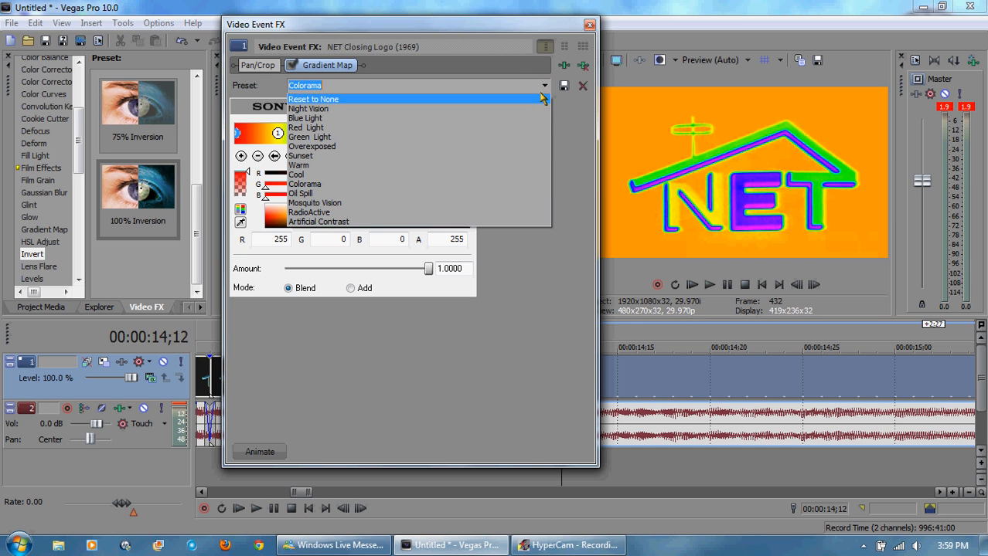
pyautogui.click(426, 222)
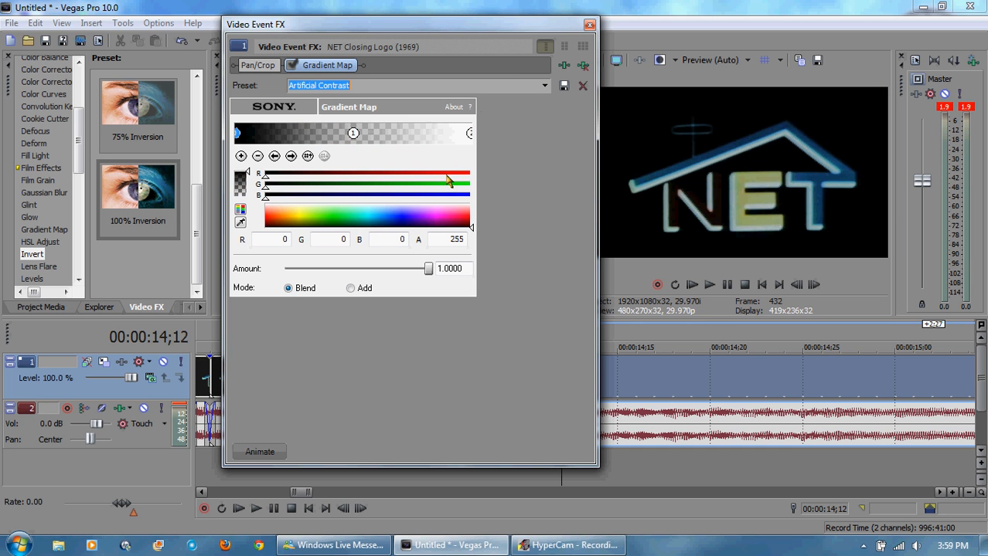
# Step: Switch the Gradient Map preset to Colorama and close the video effects dialog
pyautogui.click(545, 87)
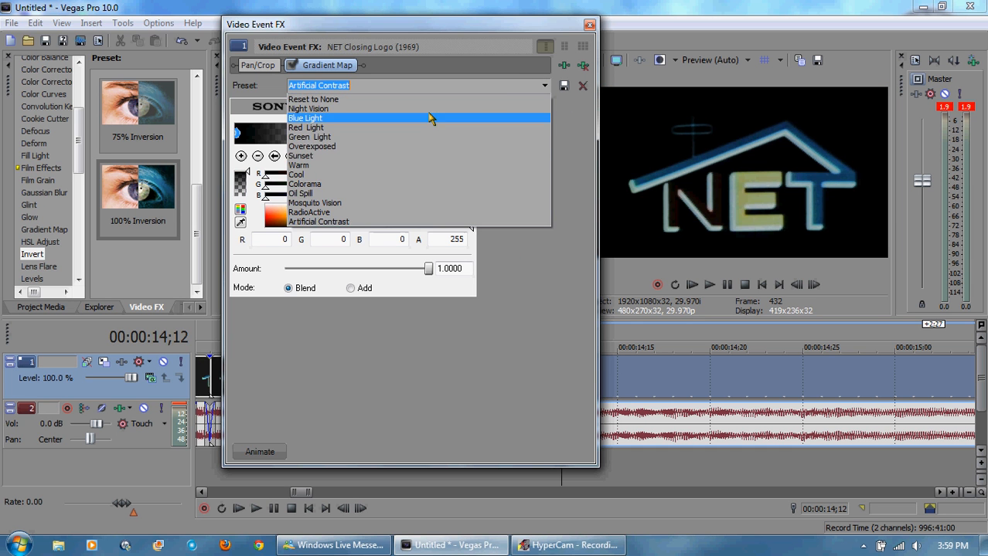
pyautogui.click(348, 183)
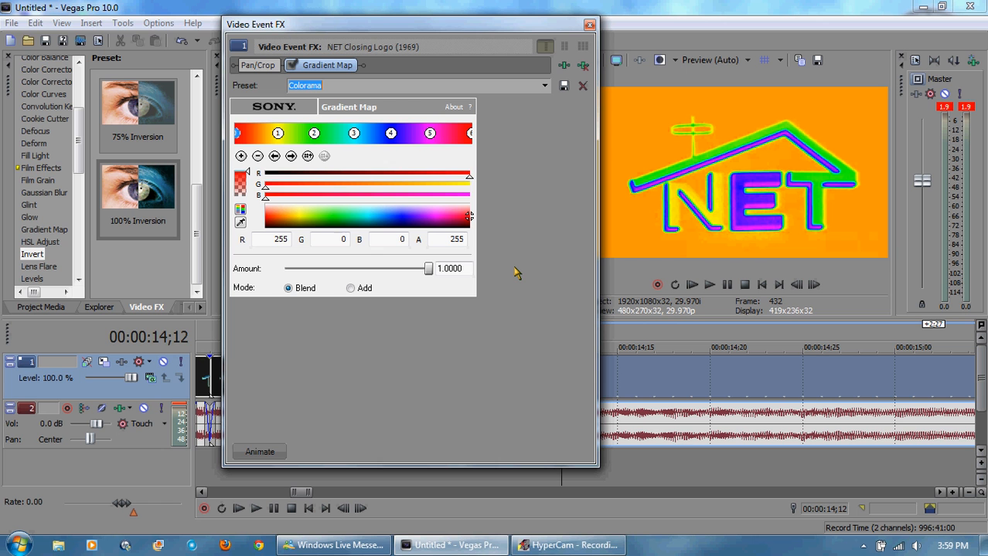
pyautogui.click(589, 25)
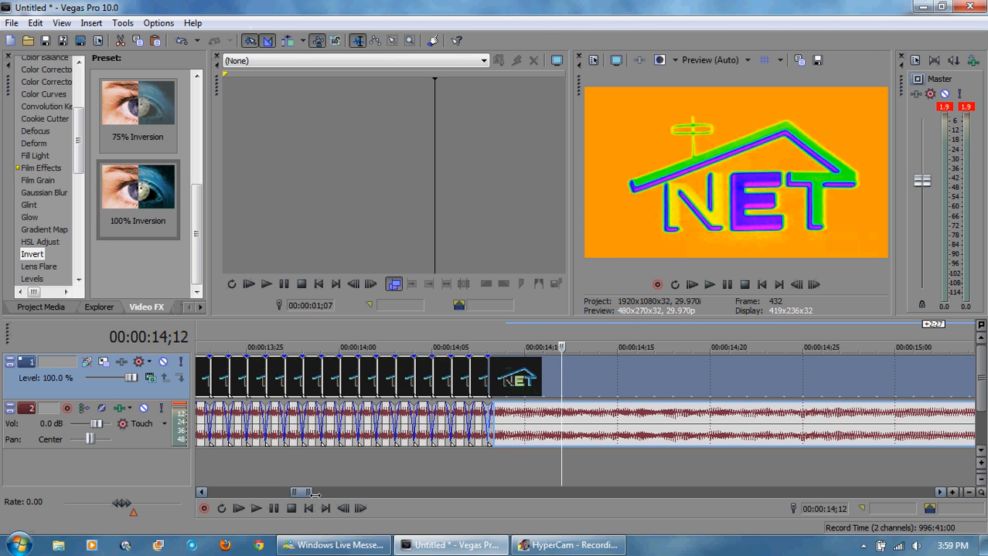
# Step: Play back the final long clip from its start to preview the Colorama effect
pyautogui.moveTo(311, 493); pyautogui.dragTo(331, 494)
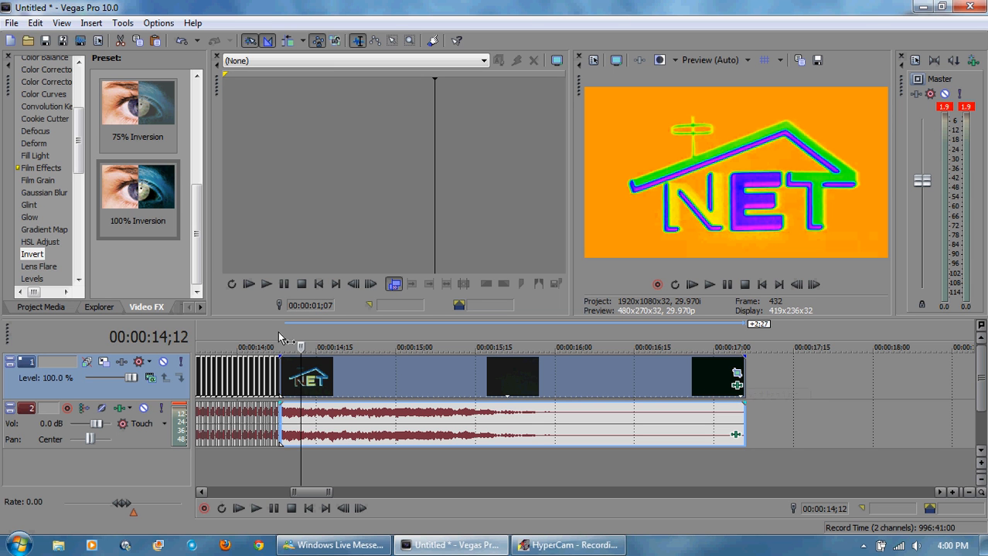
pyautogui.moveTo(276, 338); pyautogui.dragTo(280, 337)
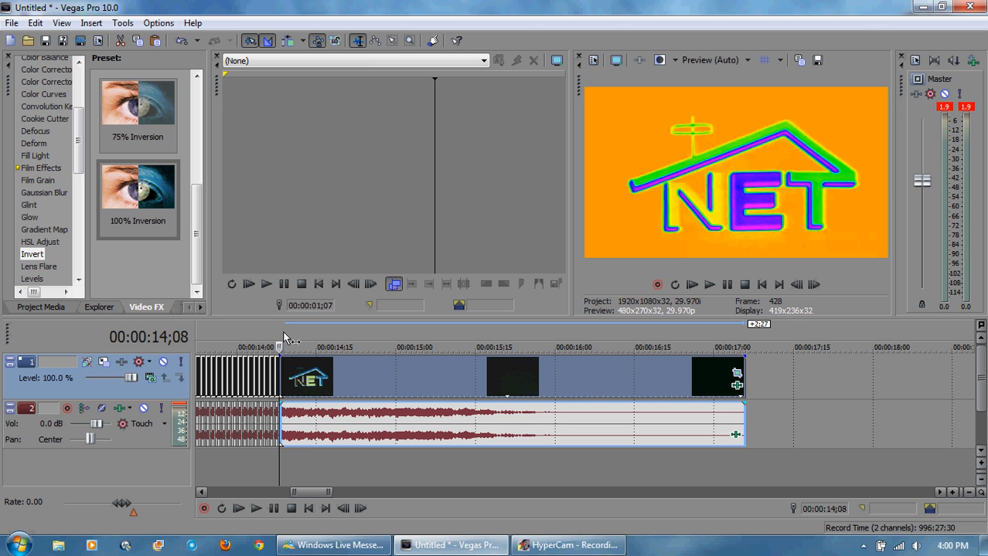
pyautogui.click(709, 285)
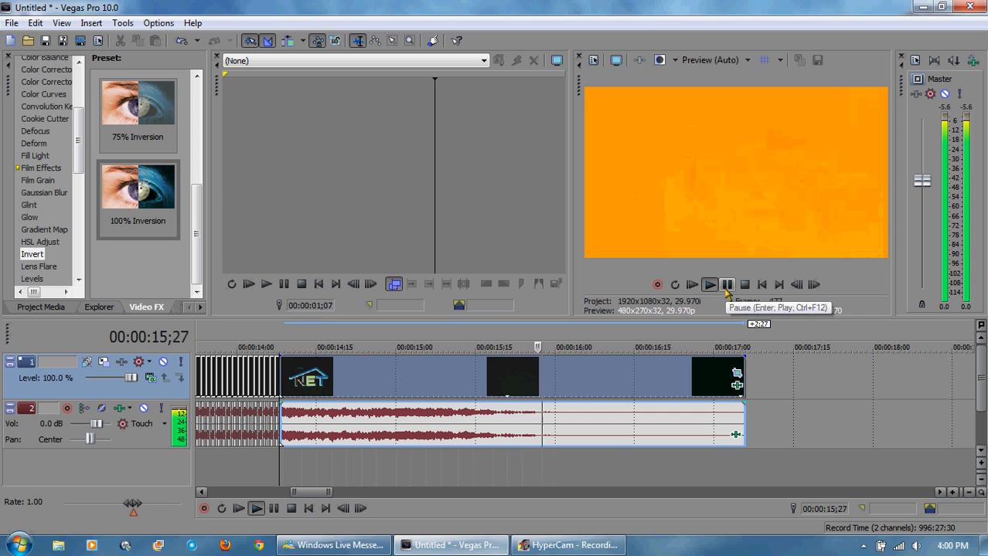
pyautogui.click(727, 286)
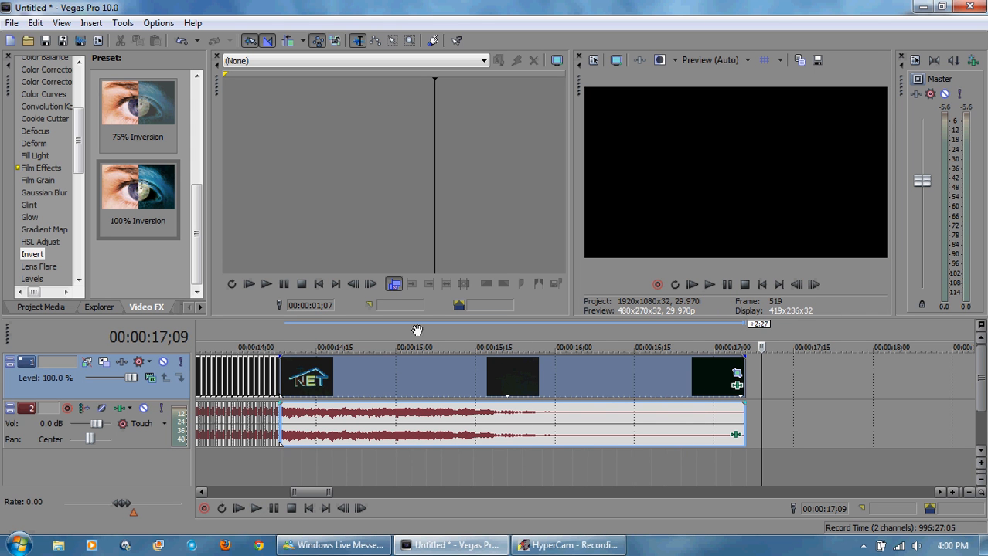
pyautogui.click(278, 340)
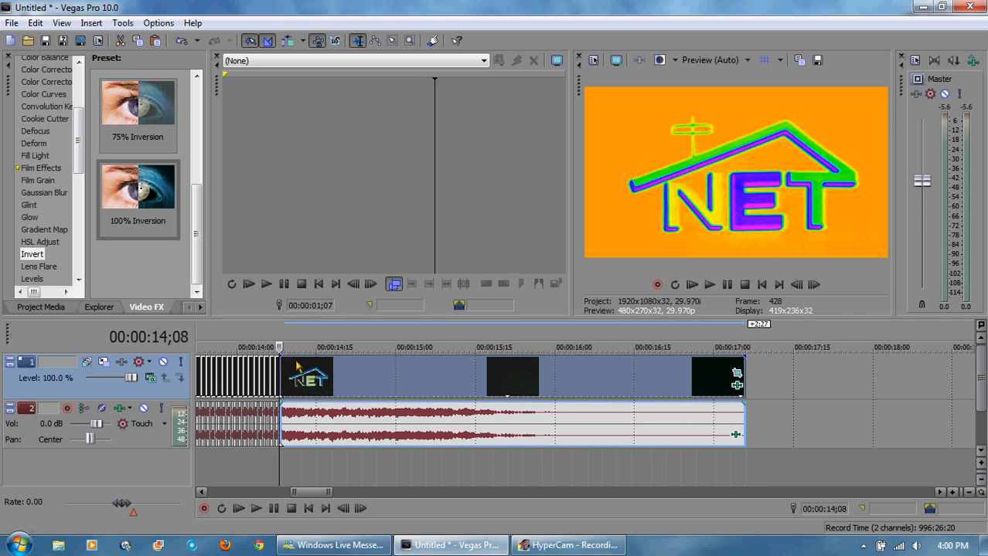
# Step: Open Pan/Crop for the final long clip and set the rotation angle at its start to 0
pyautogui.click(743, 342)
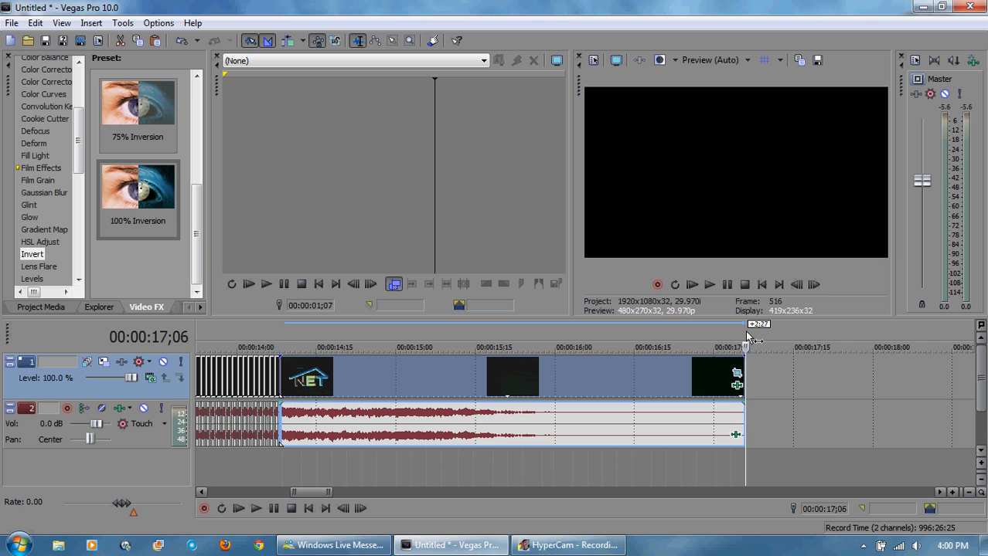
pyautogui.click(736, 374)
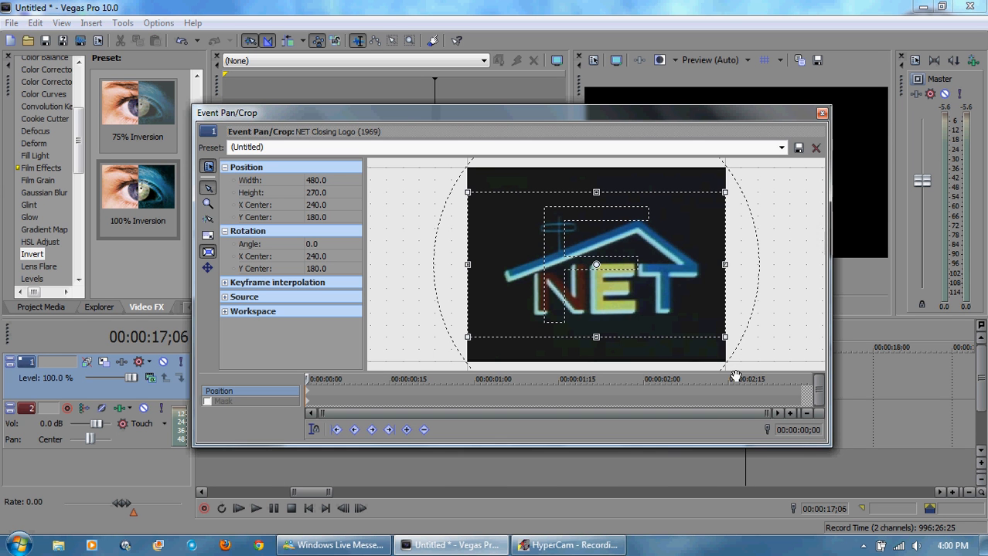
pyautogui.click(332, 245)
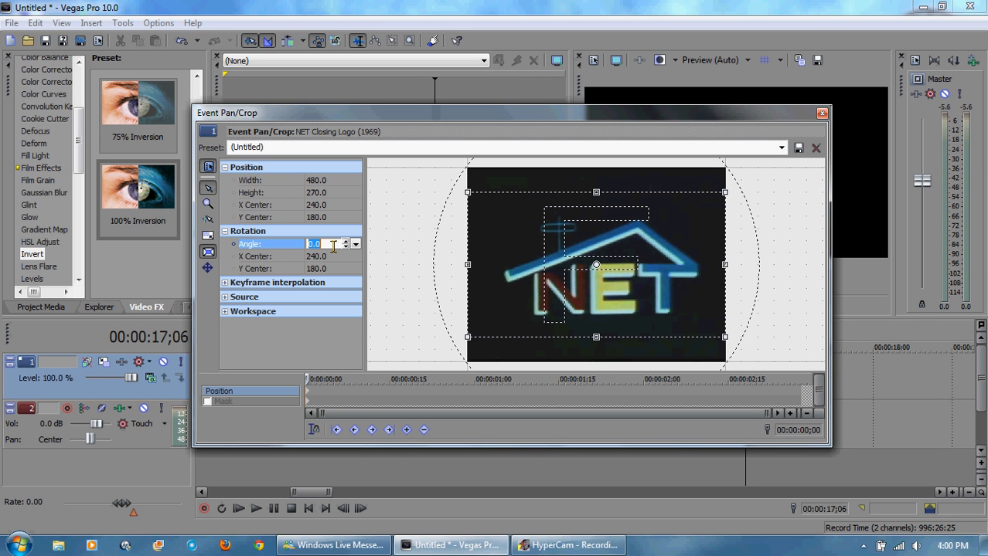
pyautogui.write('180')
pyautogui.write('80')
pyautogui.press('BackSpace')
pyautogui.press('BackSpace')
pyautogui.press('BackSpace')
pyautogui.press('BackSpace')
pyautogui.press('Tab')
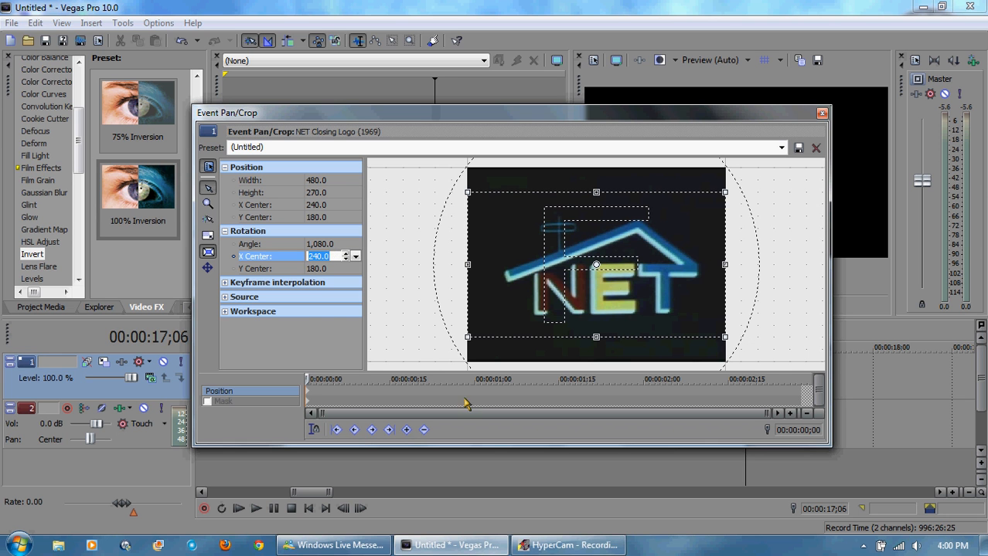
pyautogui.click(332, 245)
pyautogui.write('0')
pyautogui.press('Tab')
# Step: At the end of the clip's Pan/Crop timeline, set the width to 0 and the rotation angle to 1080, then close
pyautogui.click(801, 394)
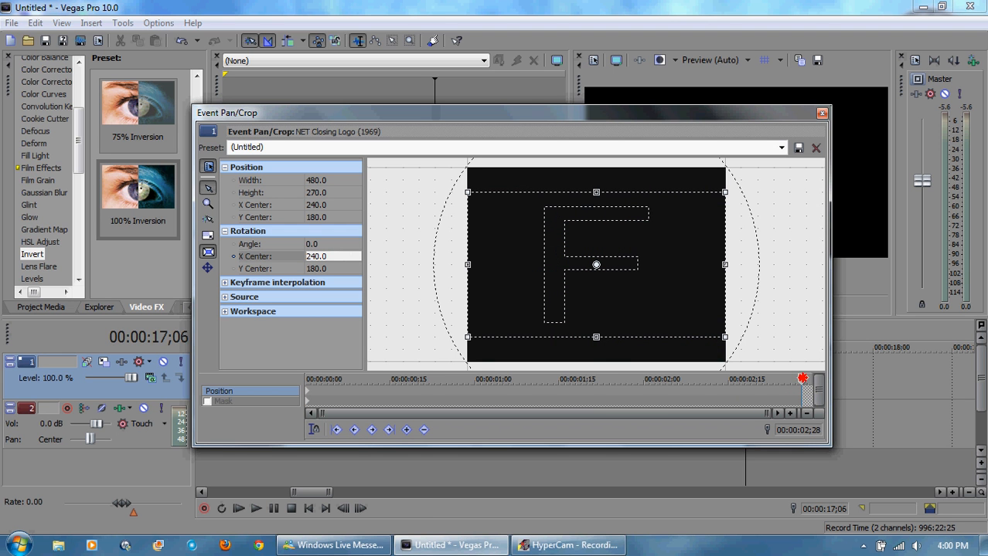
pyautogui.click(407, 431)
pyautogui.click(334, 180)
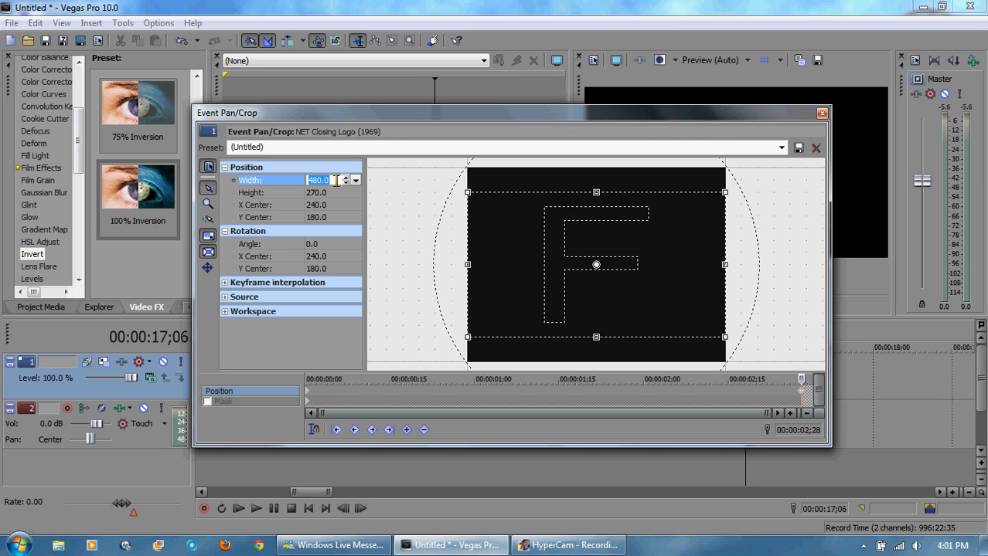
pyautogui.write('0')
pyautogui.press('Return')
pyautogui.click(326, 245)
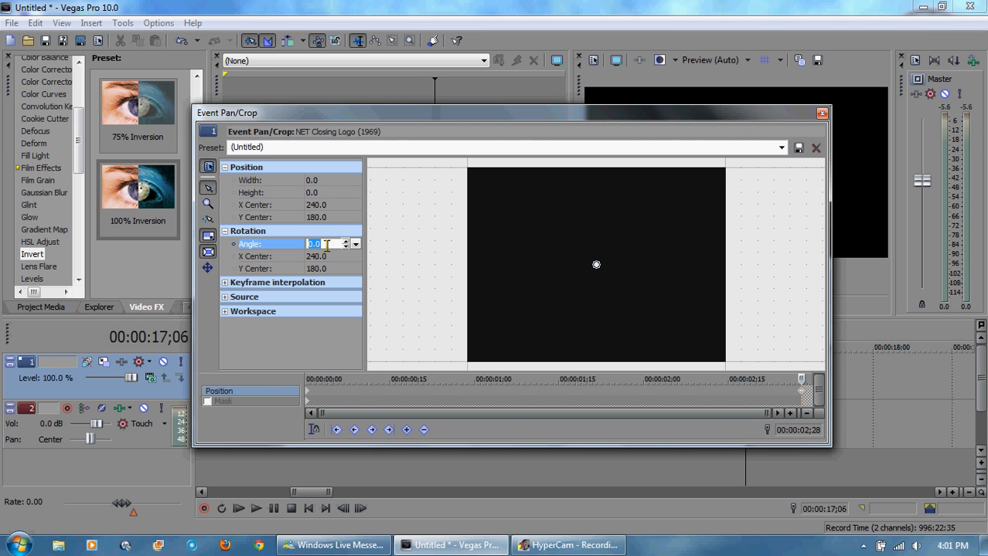
pyautogui.write('108')
pyautogui.press('Tab')
pyautogui.click(821, 113)
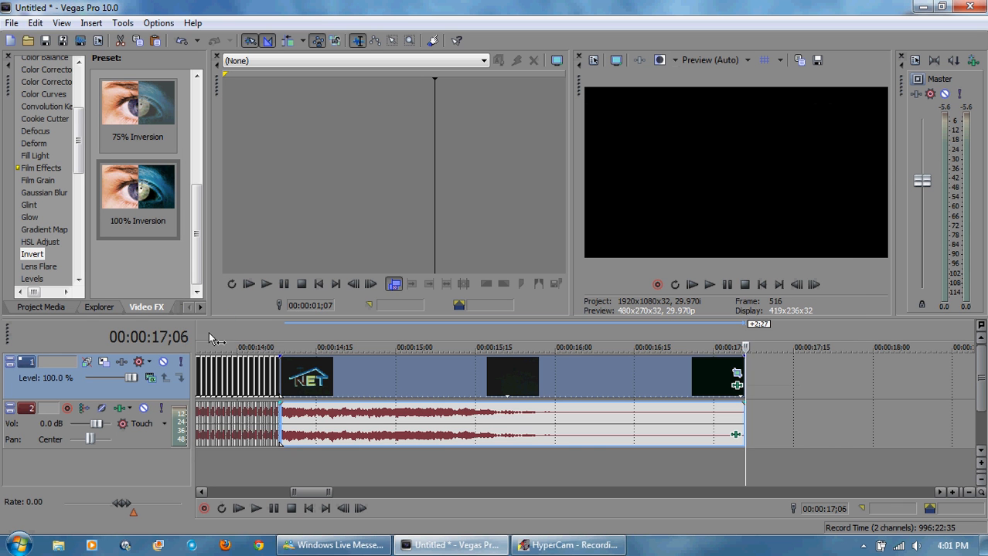
# Step: Play the final clip from its start to preview the spinning shrink
pyautogui.click(279, 336)
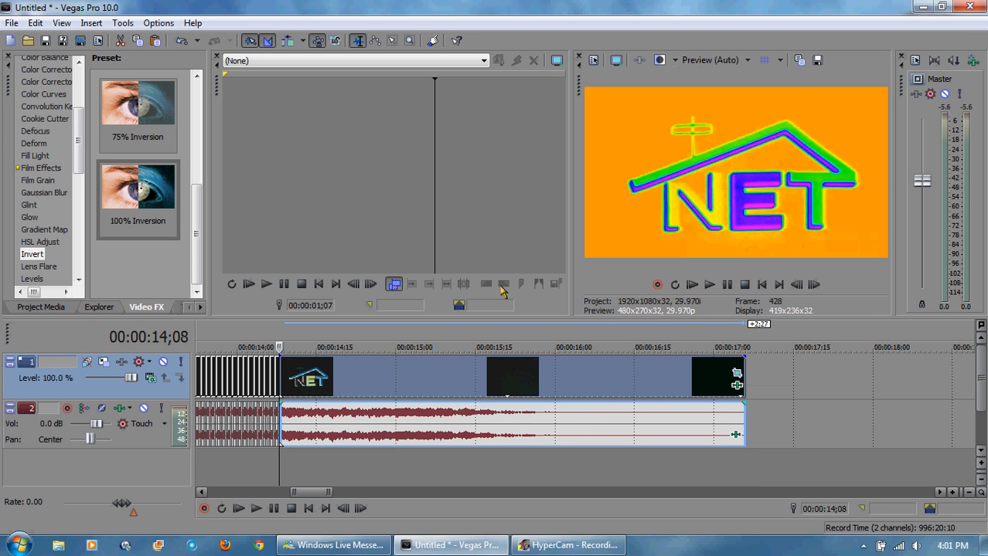
pyautogui.click(709, 285)
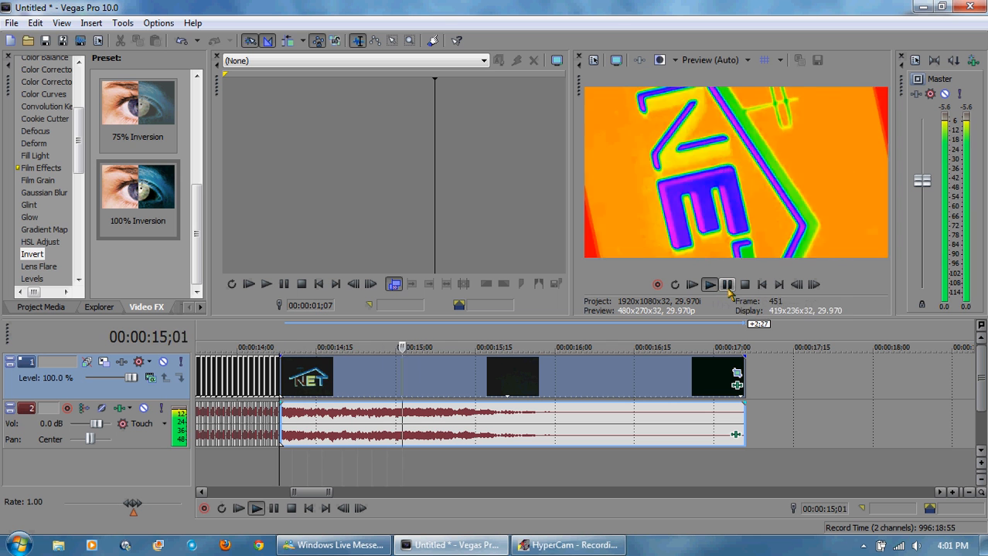
pyautogui.click(727, 284)
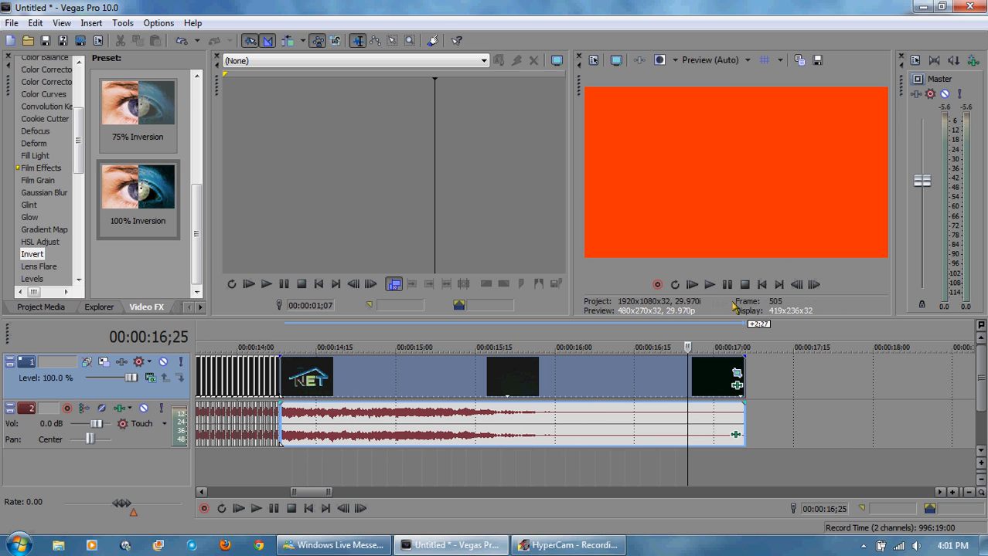
# Step: Change the final clip's end rotation angle to 720 in Pan/Crop and close it
pyautogui.click(736, 373)
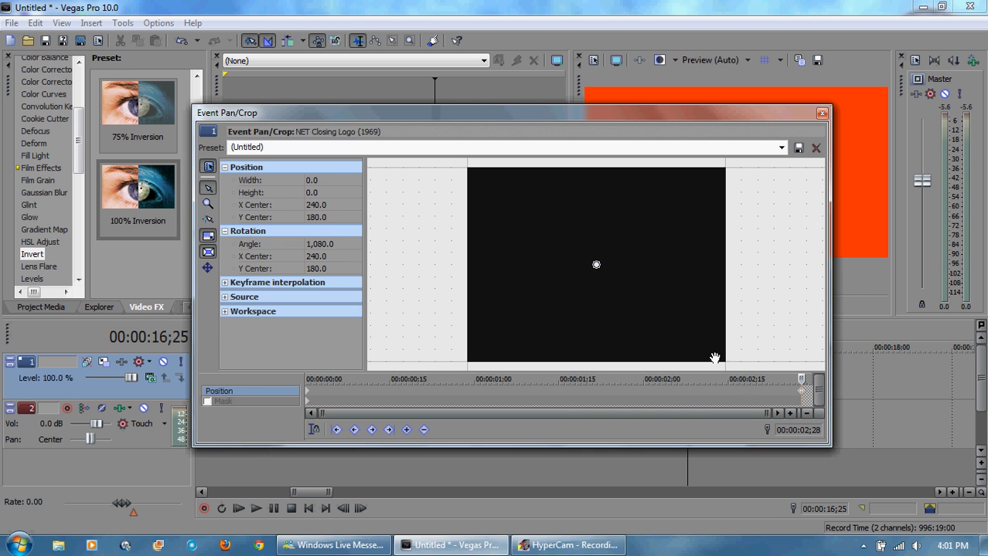
pyautogui.click(336, 250)
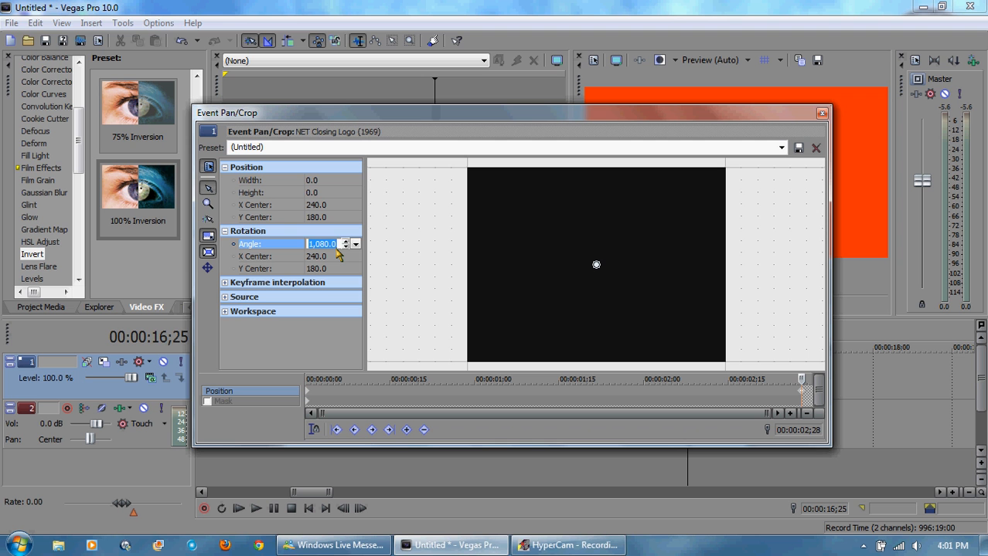
pyautogui.write('720')
pyautogui.press('Return')
pyautogui.click(822, 114)
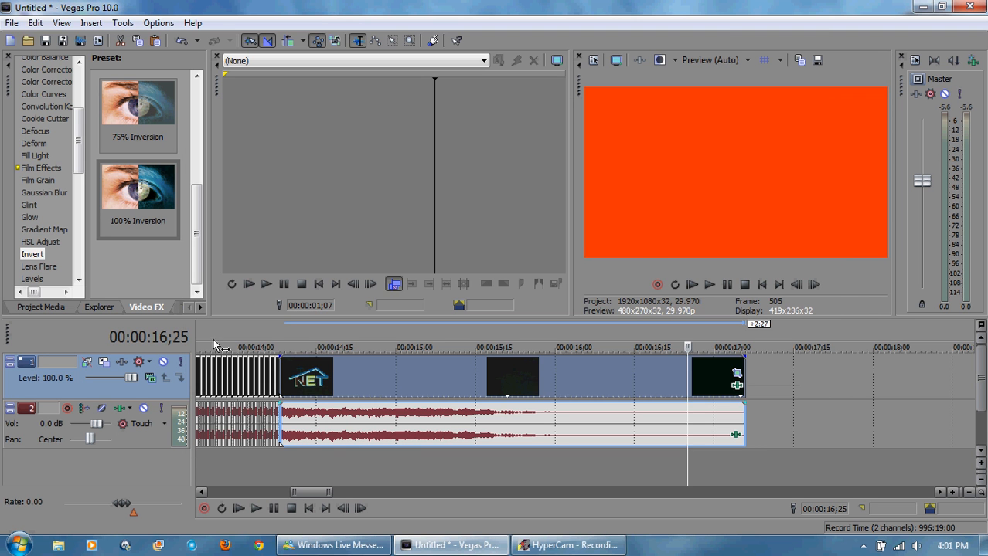
# Step: Replay the final clip from its start to check the slower spin
pyautogui.click(282, 329)
pyautogui.click(708, 284)
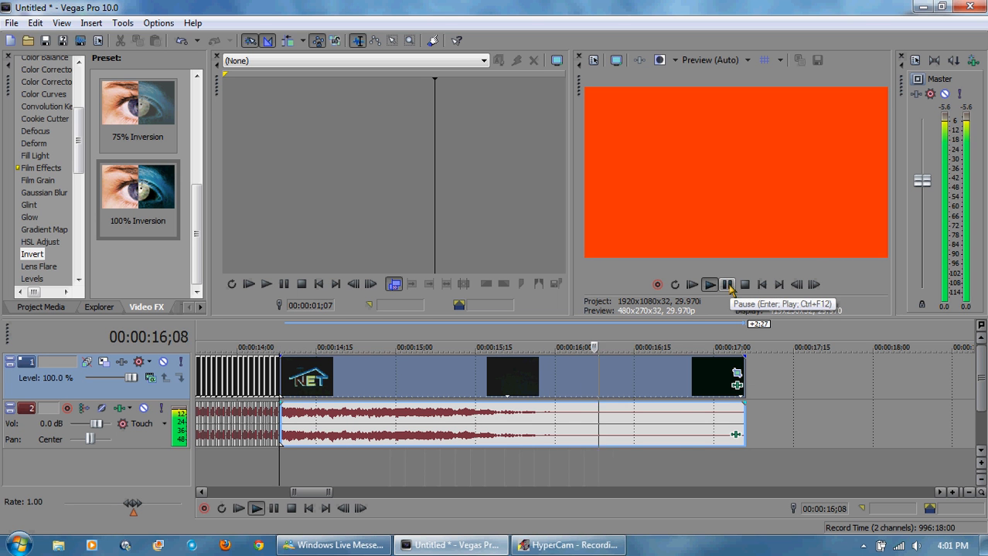
pyautogui.click(727, 285)
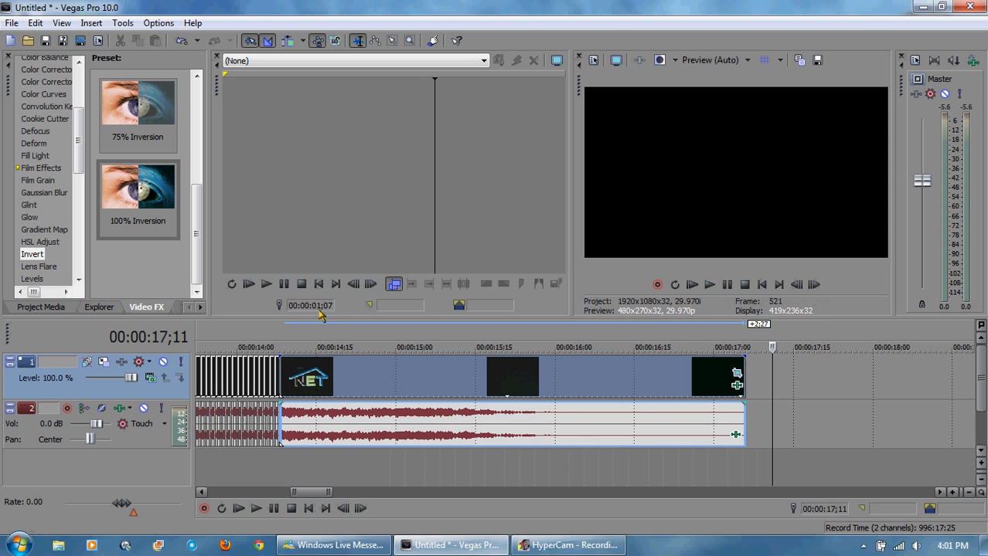
pyautogui.click(276, 345)
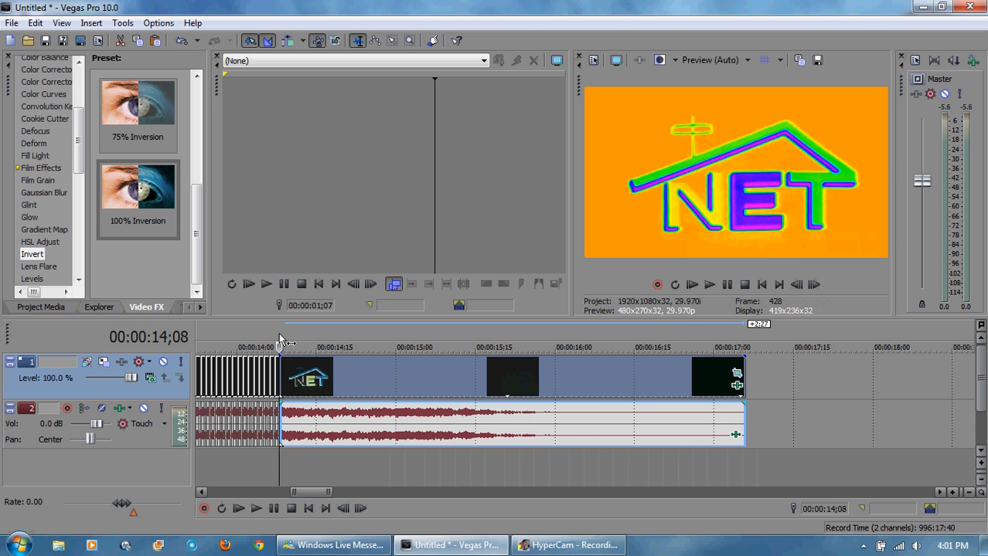
# Step: Change the final clip's end rotation angle to 360 in Pan/Crop and close it
pyautogui.click(741, 370)
pyautogui.doubleClick(320, 245)
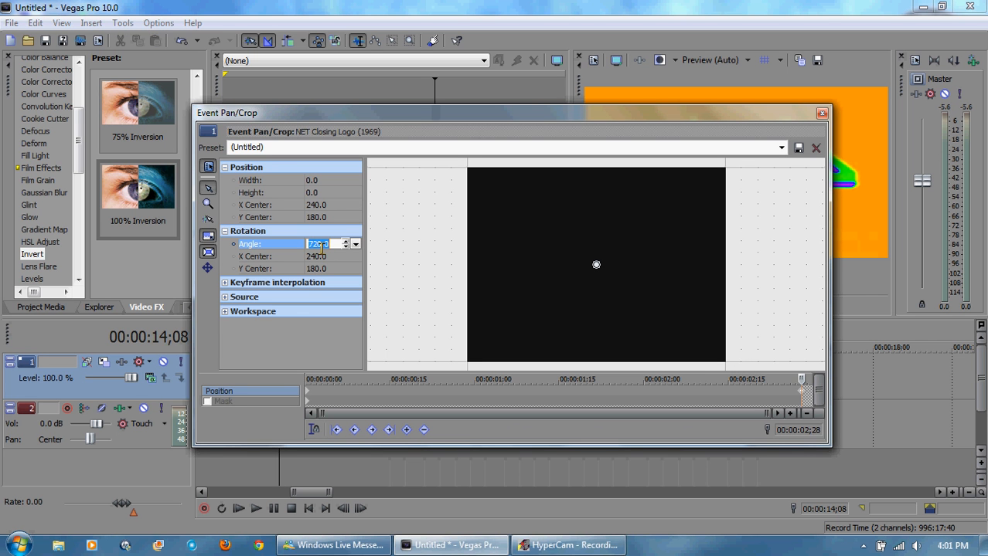
pyautogui.write('360')
pyautogui.press('Return')
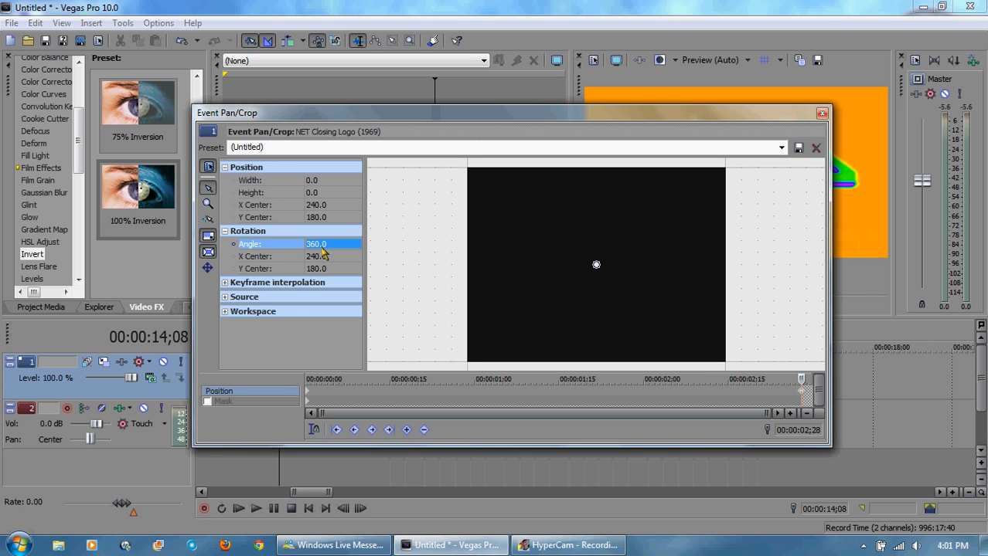
pyautogui.click(824, 112)
# Step: Set the final clip's end rotation angle back to 720 in Pan/Crop and close it
pyautogui.click(709, 286)
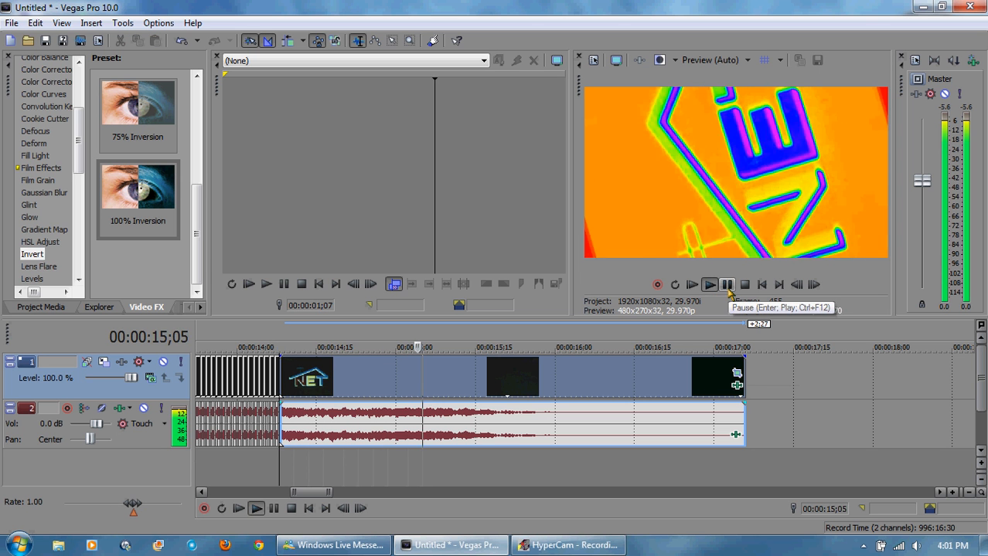
pyautogui.click(727, 287)
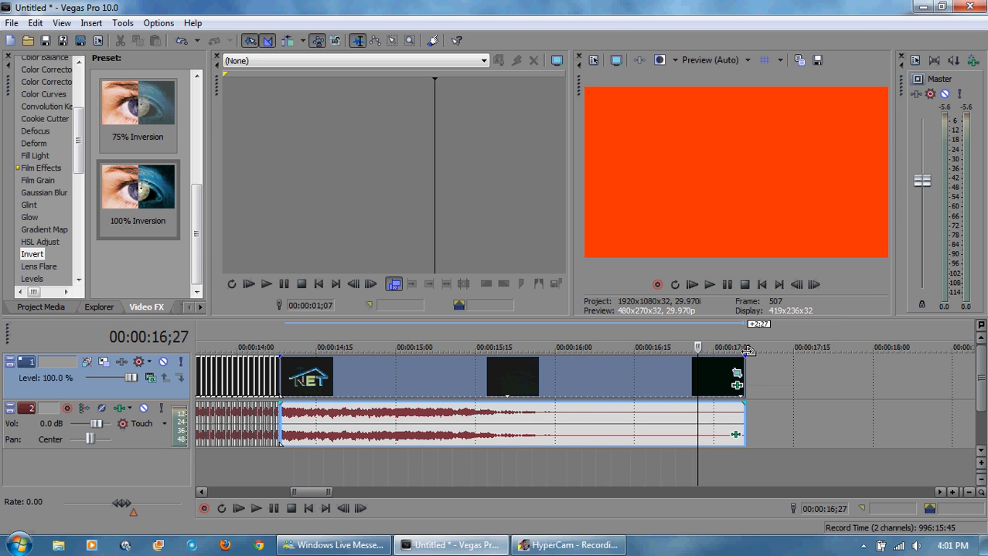
pyautogui.click(737, 373)
pyautogui.click(347, 245)
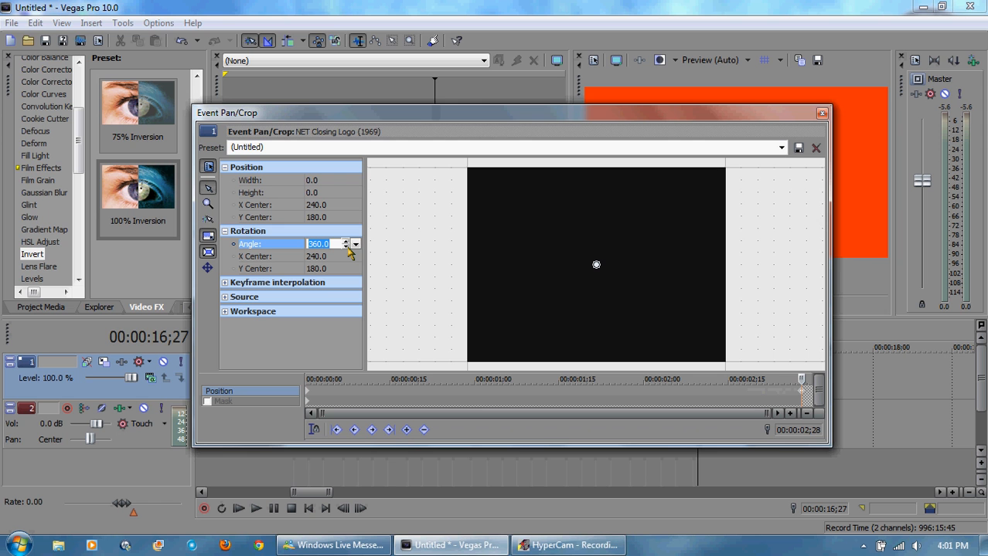
pyautogui.write('54')
pyautogui.press('Return')
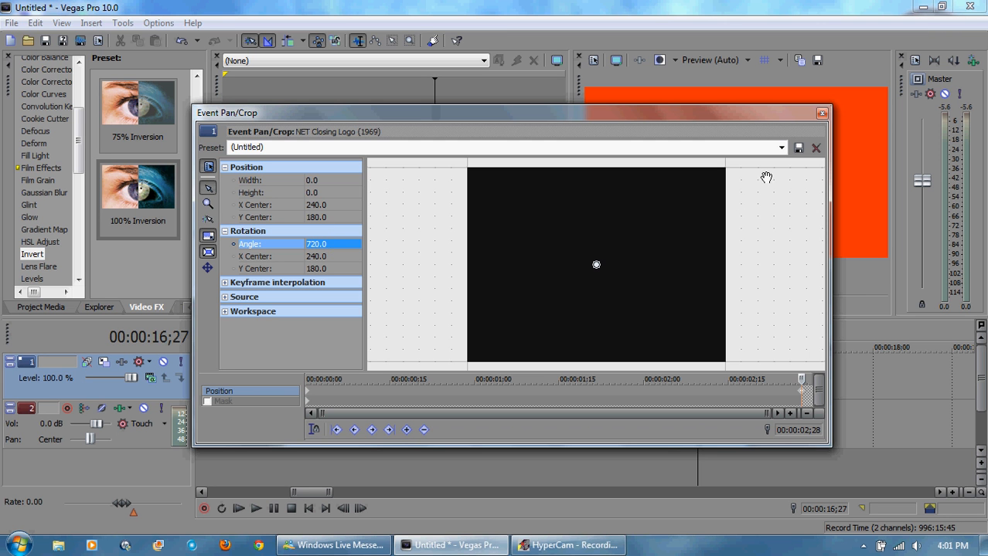
pyautogui.click(823, 116)
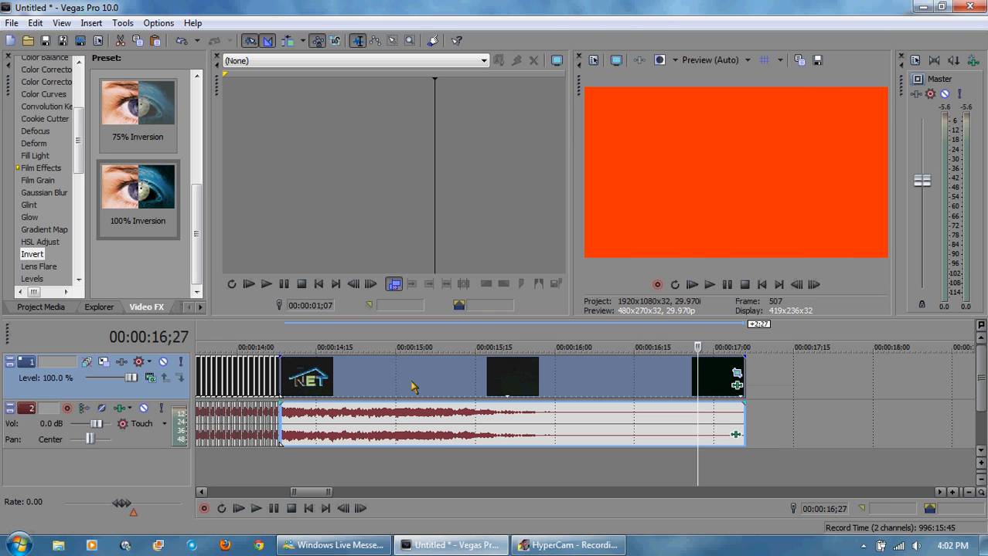
# Step: Import the image Left.png from the Kyoobur9000 Blue Kyoob Logo pictures folder into the project media
pyautogui.click(282, 345)
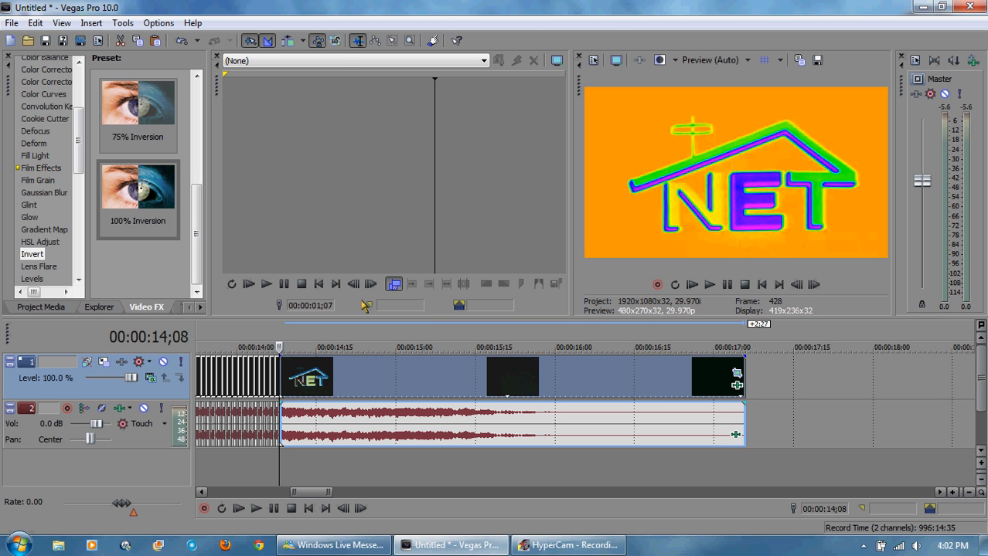
pyautogui.click(745, 345)
pyautogui.click(11, 22)
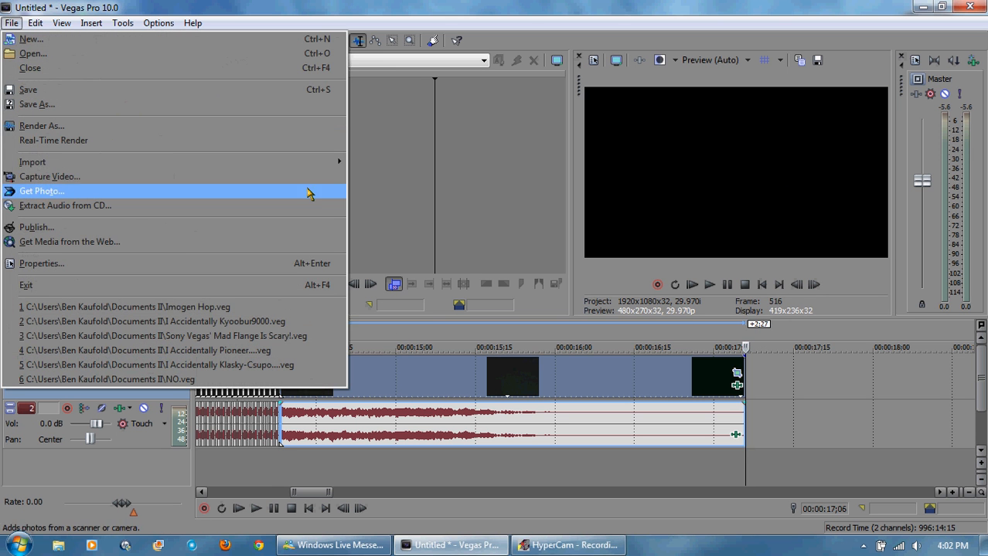
pyautogui.moveTo(331, 163)
pyautogui.click(409, 163)
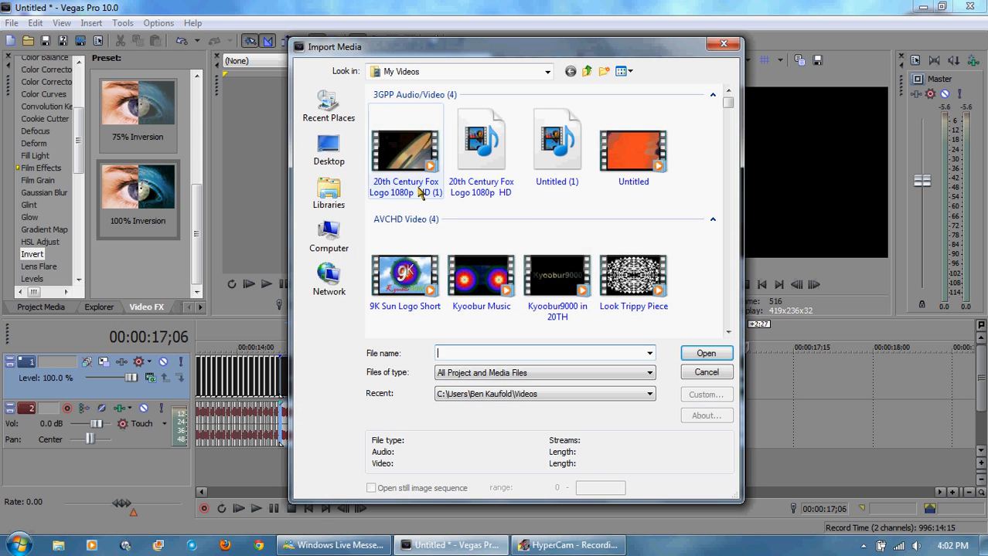
pyautogui.click(328, 193)
pyautogui.doubleClick(456, 199)
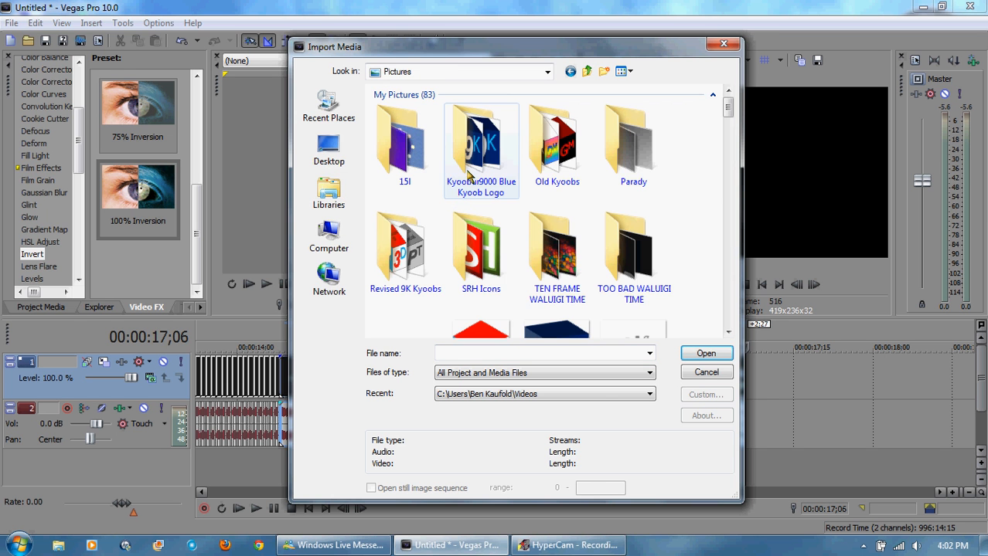
pyautogui.doubleClick(445, 166)
pyautogui.doubleClick(426, 154)
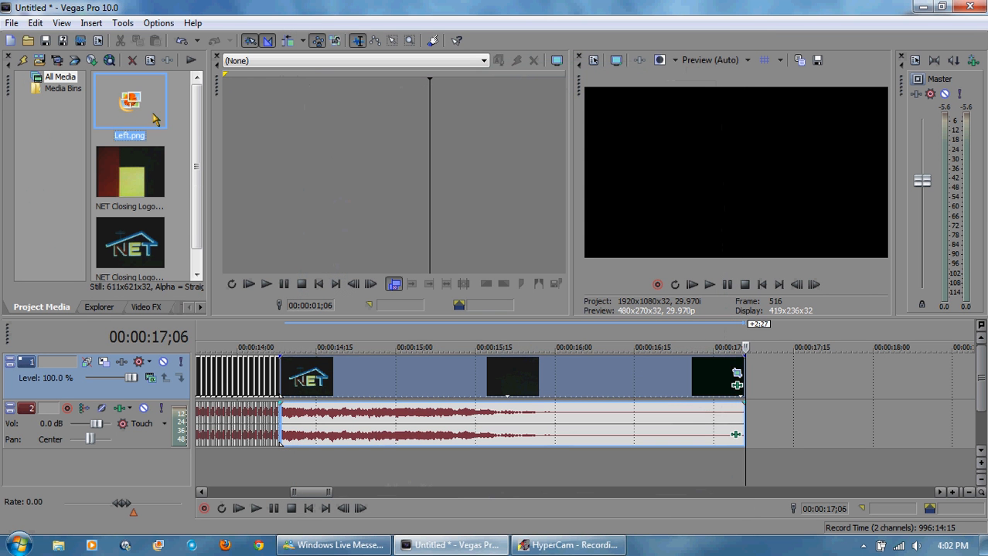
# Step: Add Left.png on a new top video track at the timeline start and stretch it to the end of the final NET clip
pyautogui.moveTo(283, 288); pyautogui.dragTo(149, 408)
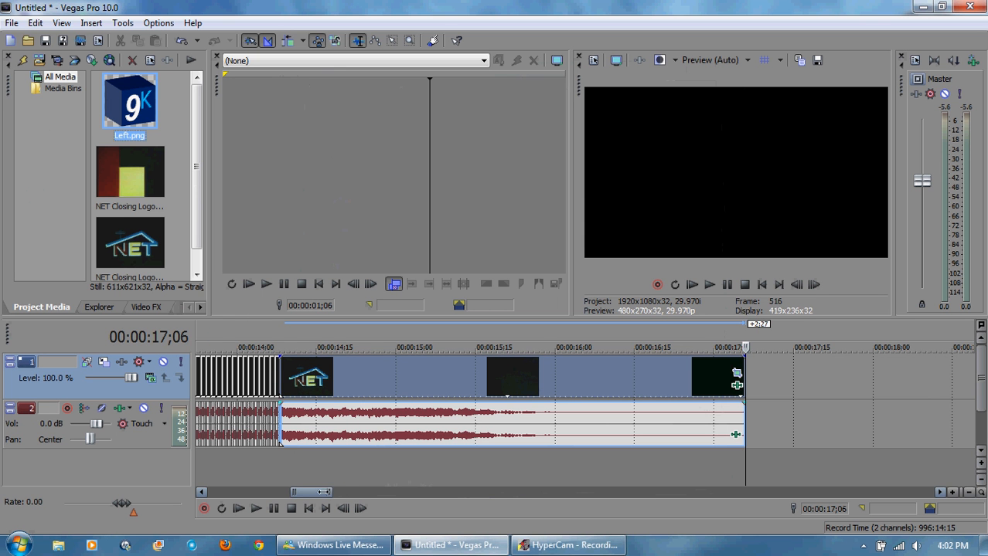
pyautogui.moveTo(319, 493); pyautogui.dragTo(199, 499)
pyautogui.click(130, 104)
pyautogui.moveTo(212, 306); pyautogui.dragTo(202, 323)
pyautogui.moveTo(241, 493); pyautogui.dragTo(364, 503)
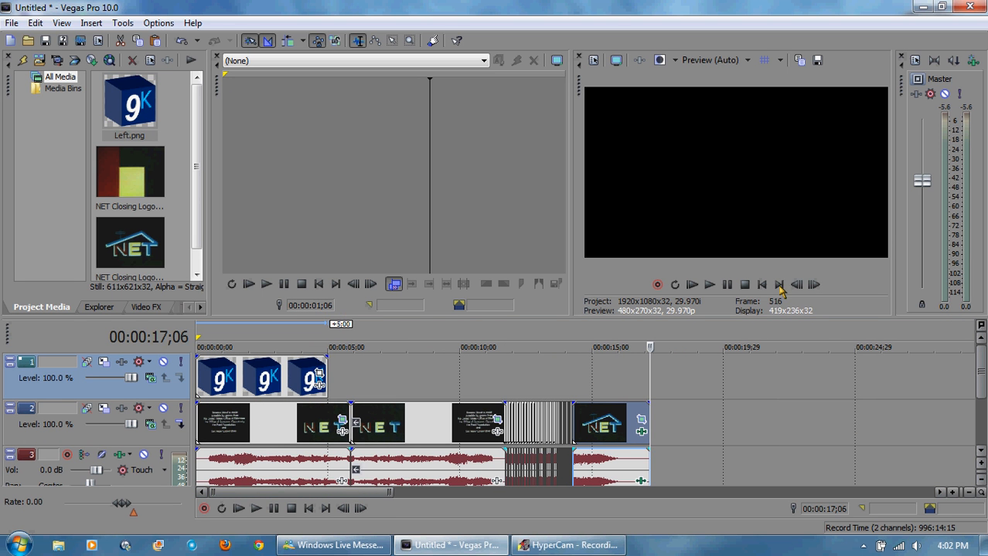
pyautogui.click(599, 342)
pyautogui.moveTo(328, 379); pyautogui.dragTo(677, 390)
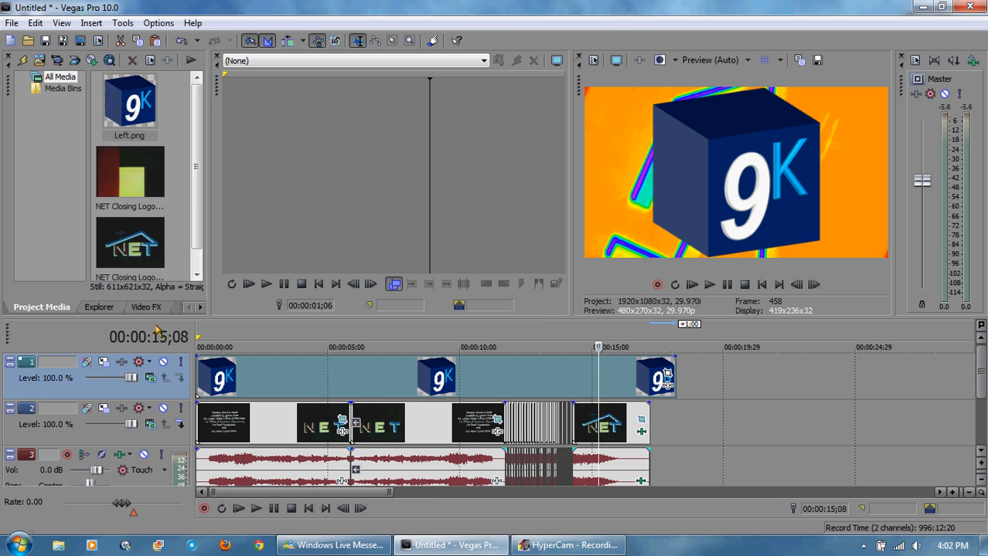
# Step: Apply a Track Motion preset that shrinks the 9K logo track into the lower-right corner of the frame
pyautogui.click(86, 362)
pyautogui.click(484, 180)
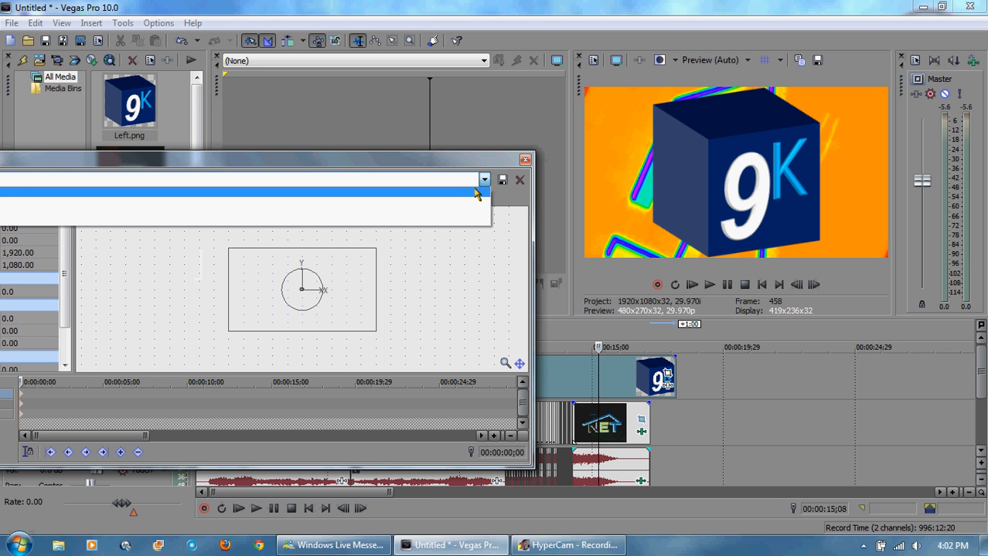
pyautogui.click(456, 217)
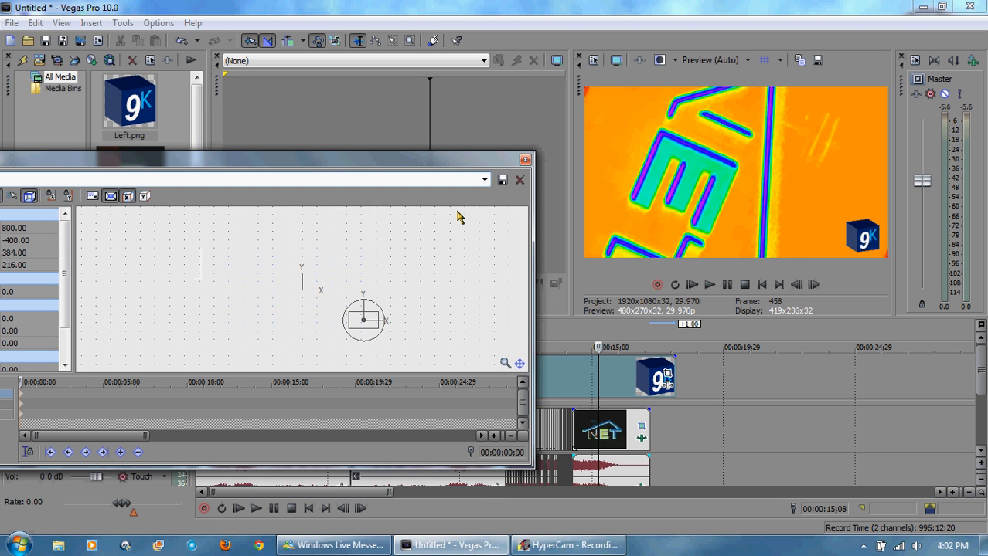
pyautogui.click(526, 160)
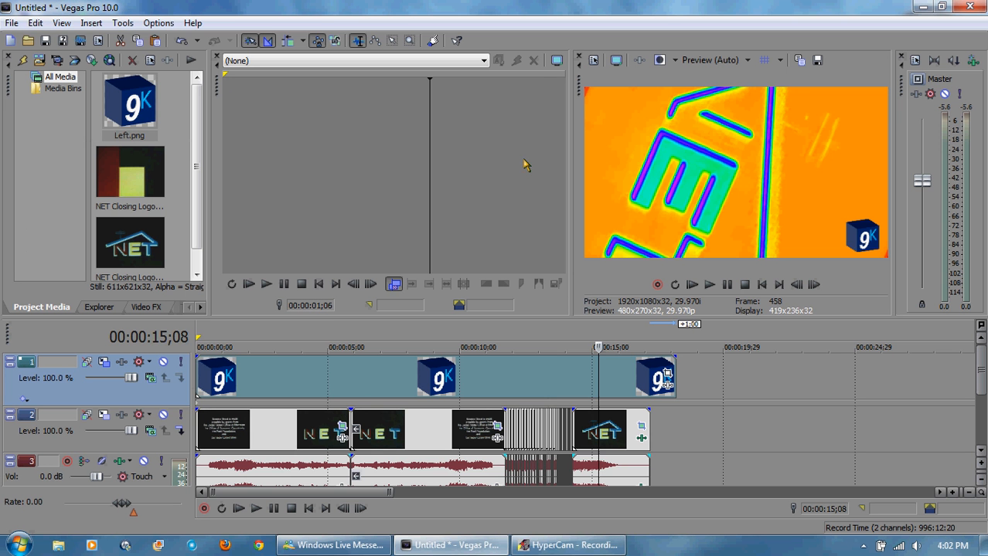
# Step: Return to the project start and save the project as I Accidentally Tutorial...
pyautogui.click(761, 285)
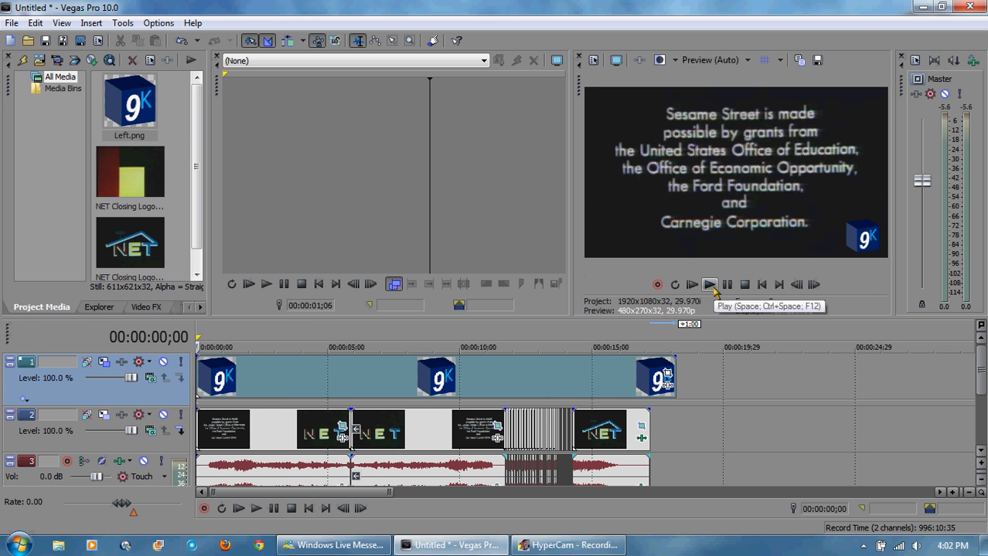
pyautogui.click(46, 40)
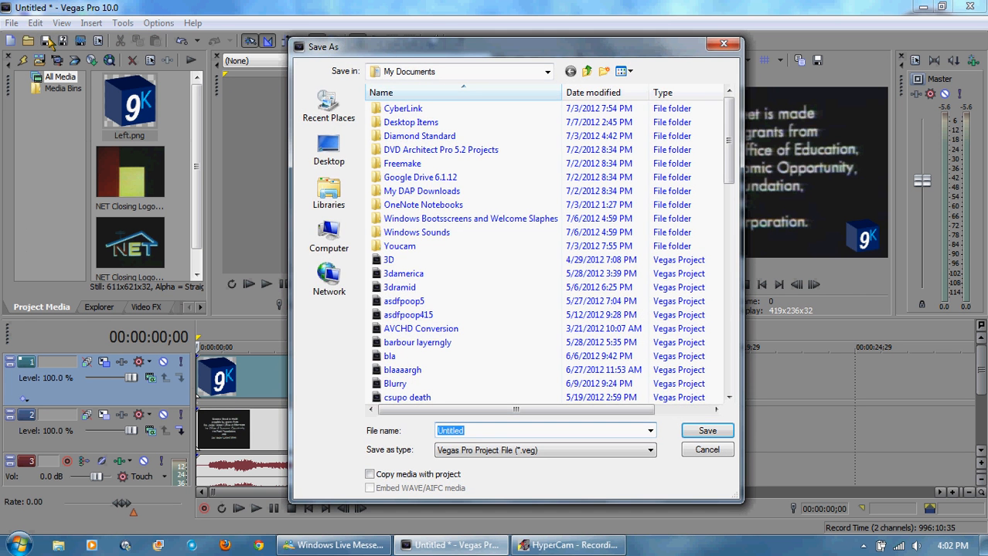
pyautogui.write('I Accidentall')
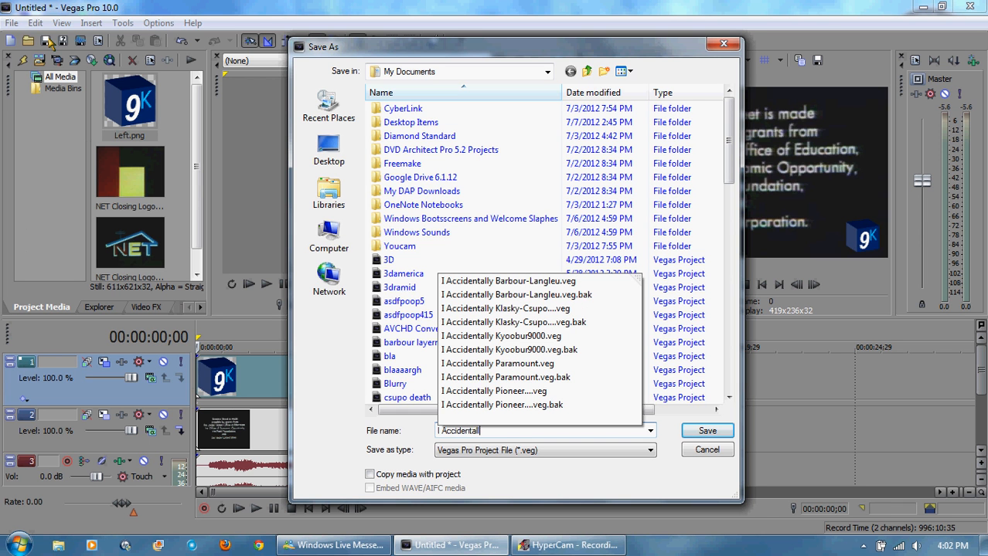
pyautogui.write('y Tutorial...')
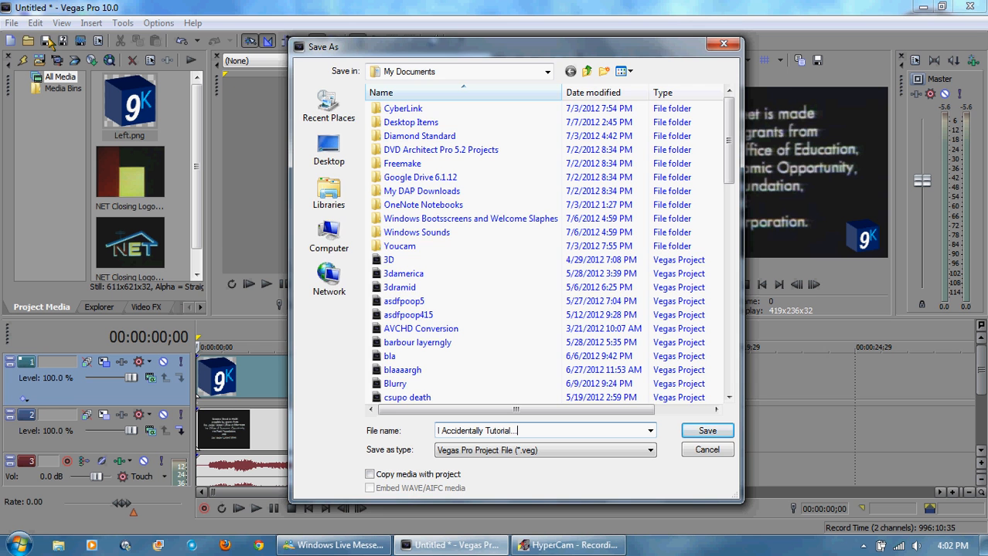
pyautogui.press('Return')
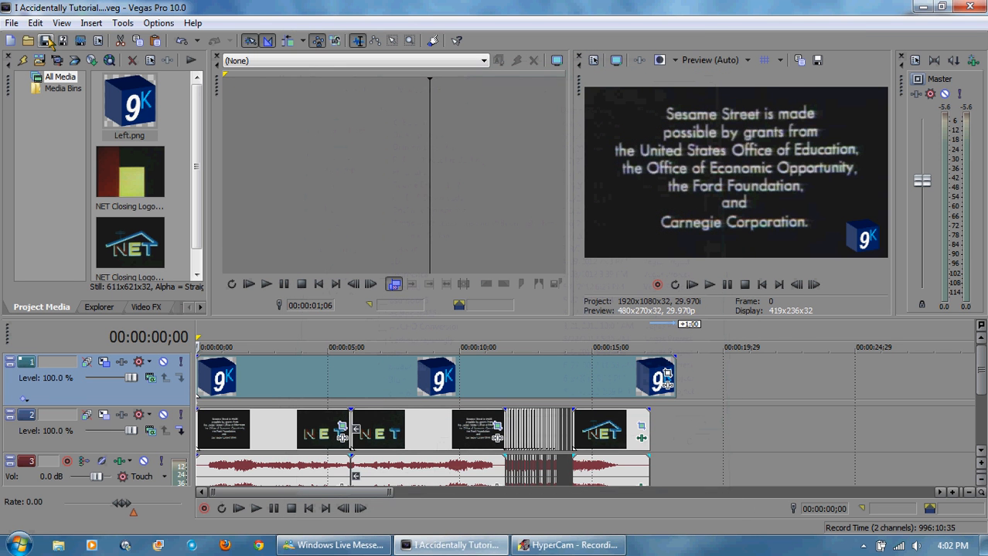
# Step: Play back the whole project from the start to review it
pyautogui.click(709, 285)
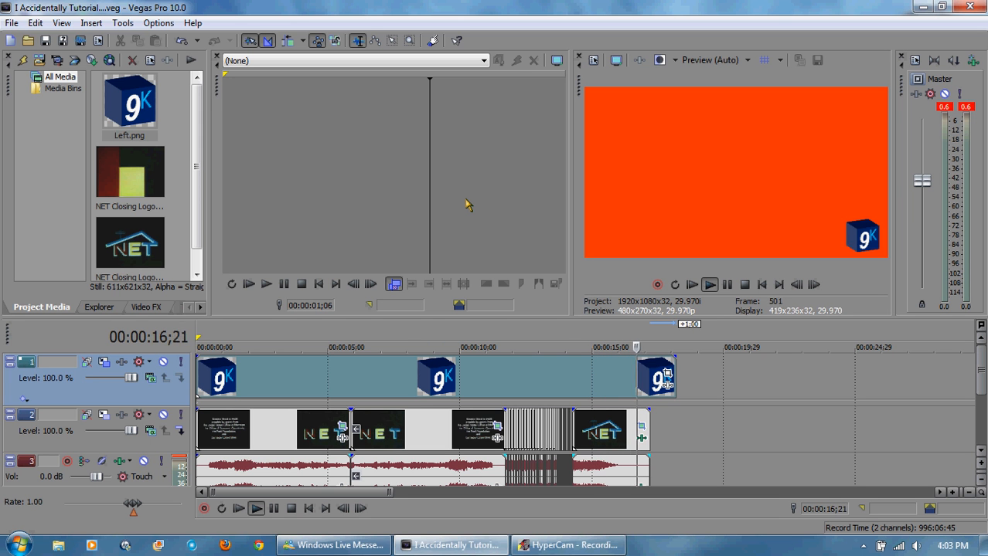
pyautogui.click(747, 284)
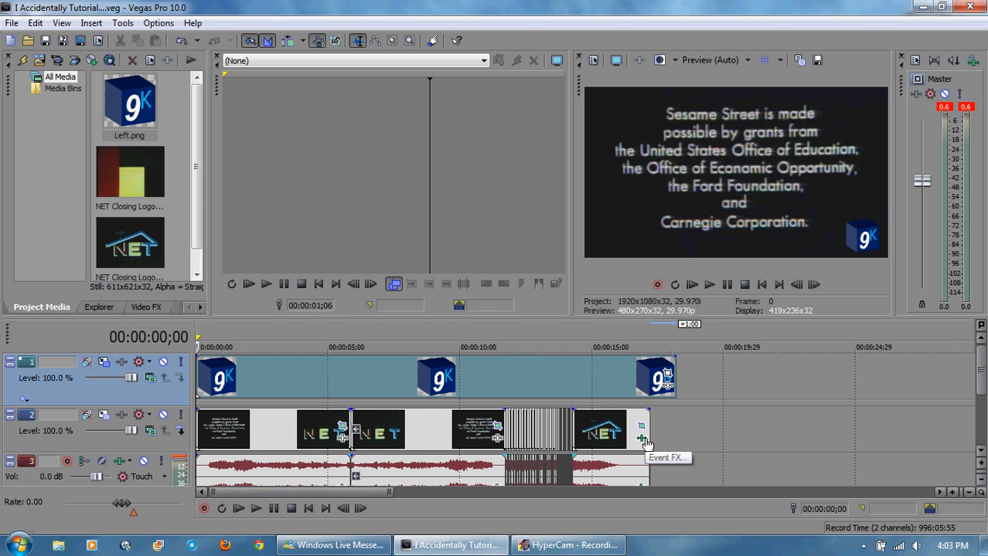
pyautogui.scroll(3, 646, 443)
pyautogui.scroll(-3, 644, 432)
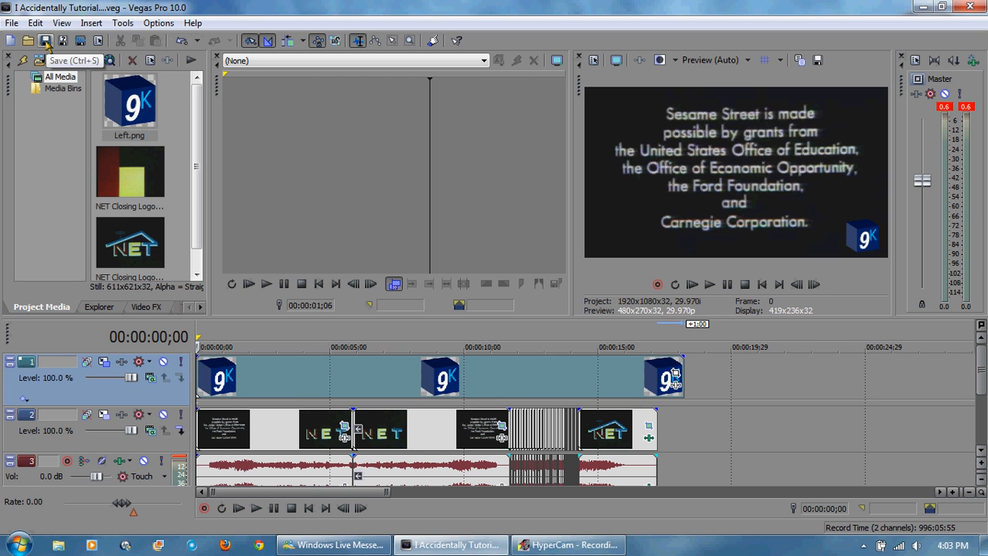
# Step: Render the project as I Accidentally Tutorial...mp4 with the Internet 640x360-30p template, and open the rendered video to view it
pyautogui.click(81, 40)
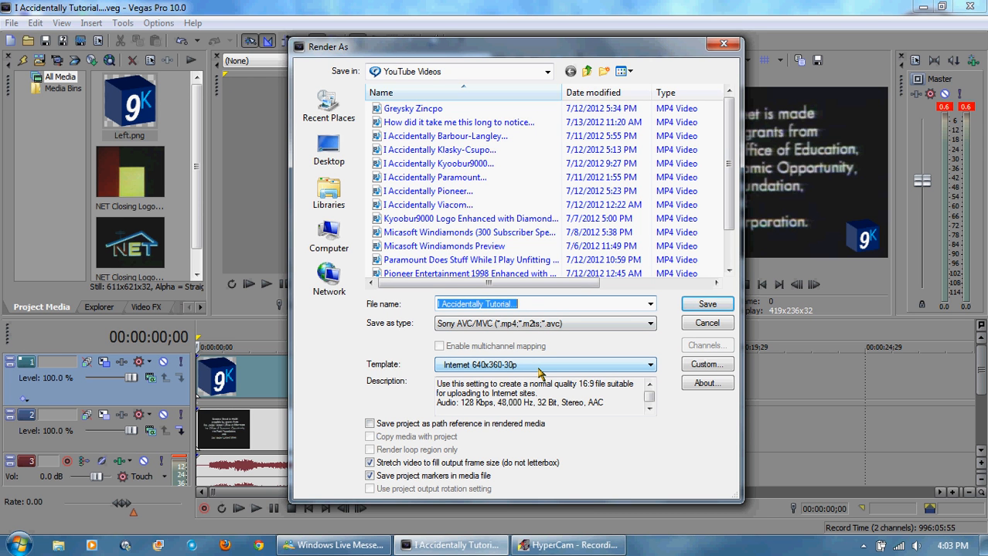
pyautogui.click(541, 365)
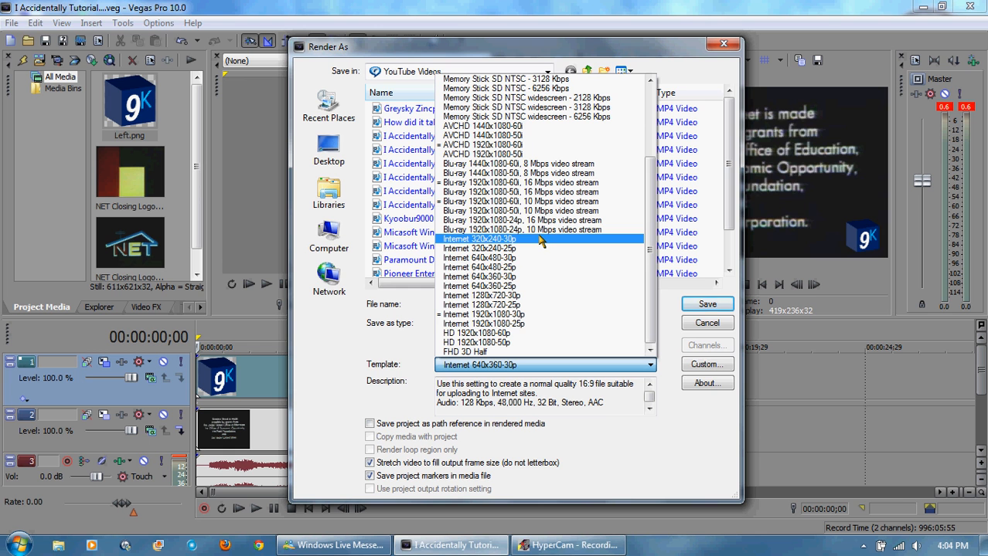
pyautogui.click(554, 276)
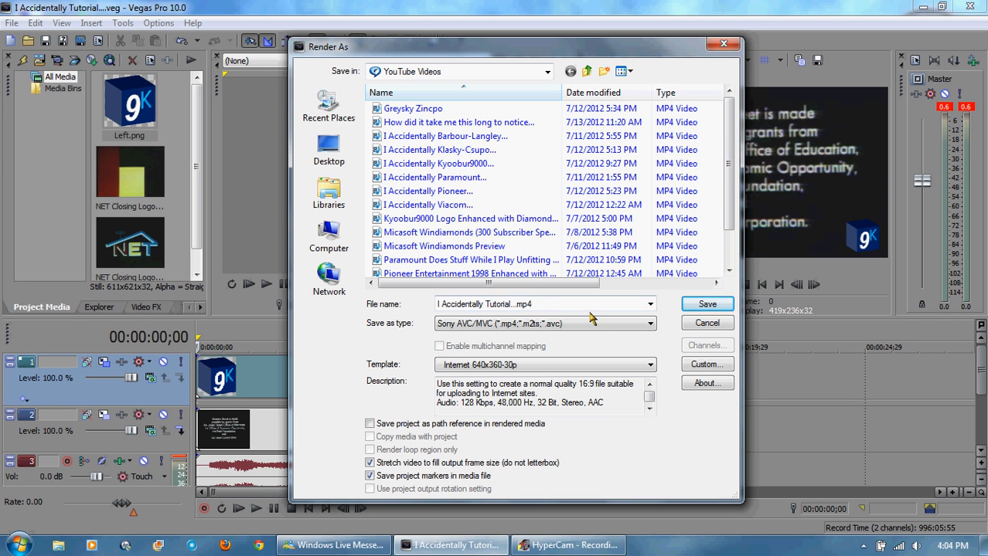
pyautogui.click(707, 304)
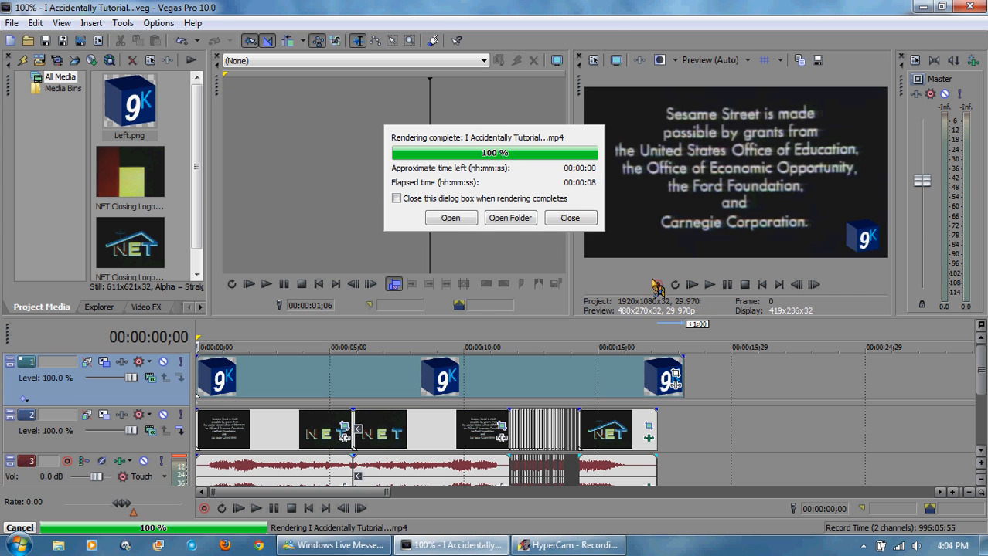
pyautogui.click(475, 219)
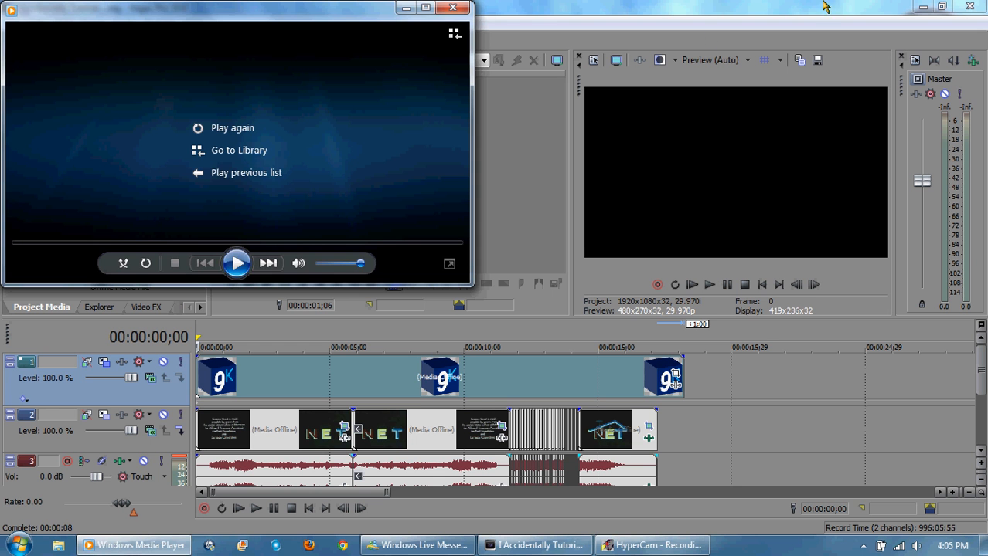
pyautogui.click(467, 8)
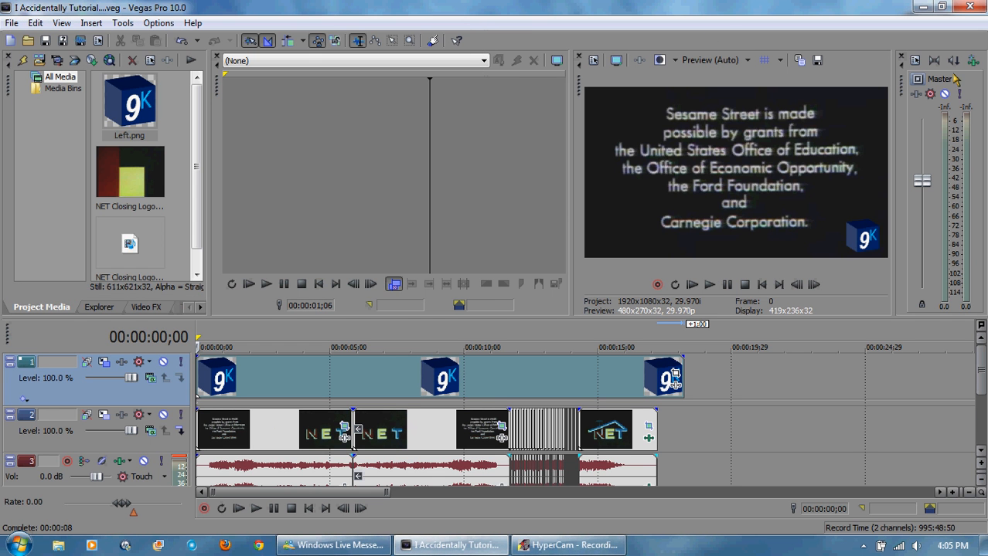